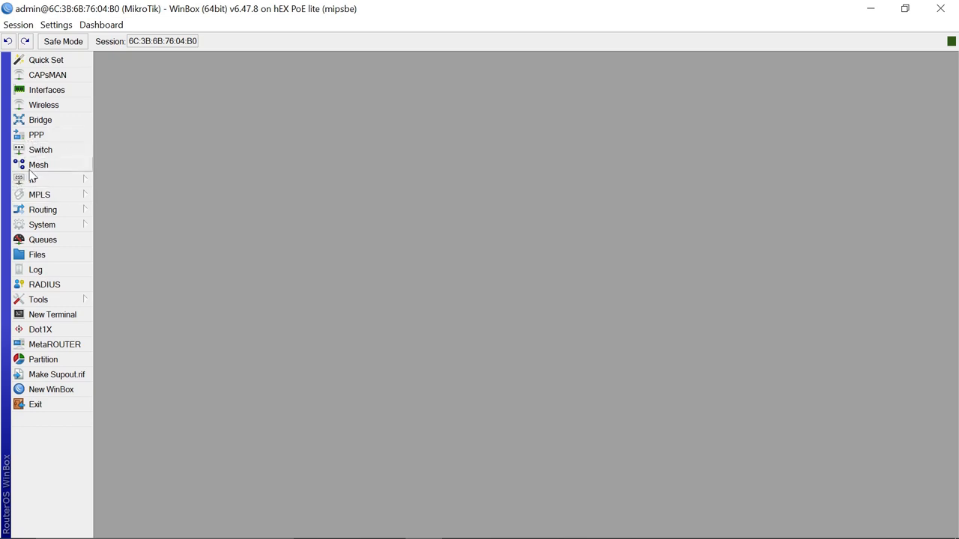
View the router's IP address list and close it again
click(38, 181)
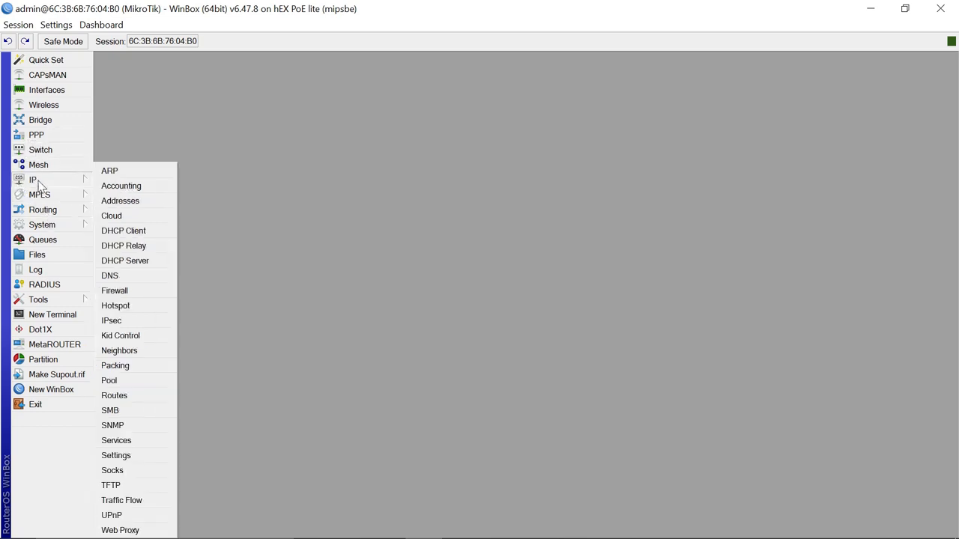
click(108, 200)
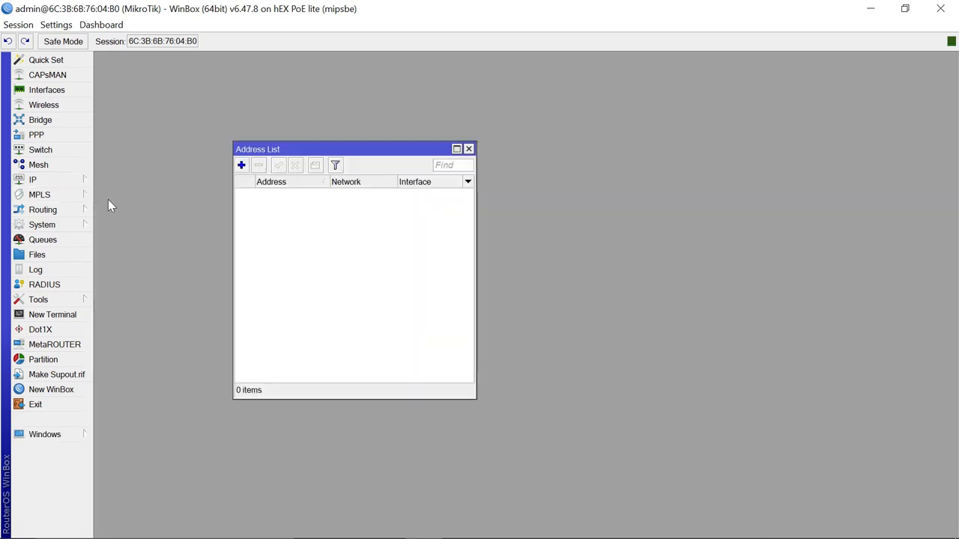
click(469, 150)
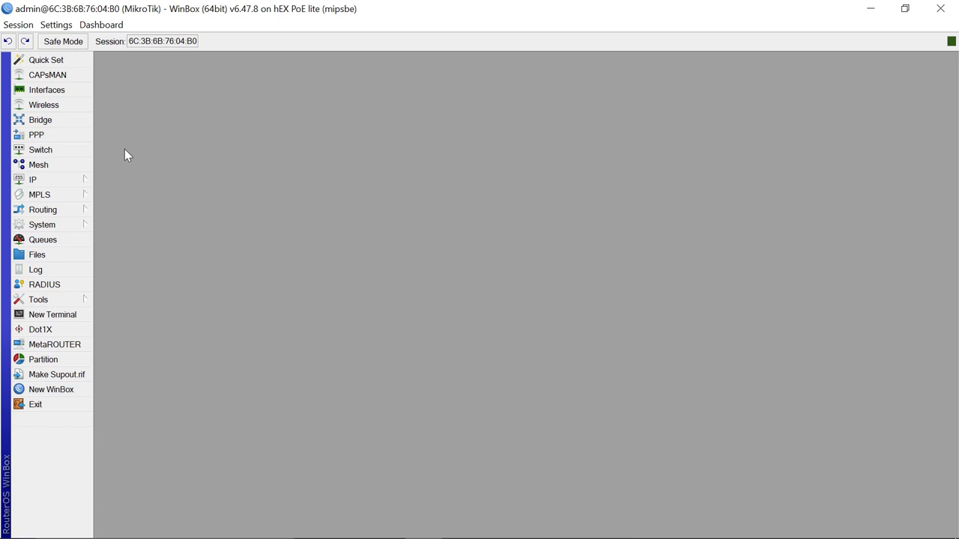
Add a DHCP client on interface ether1 with Add Default Route set to no
click(34, 182)
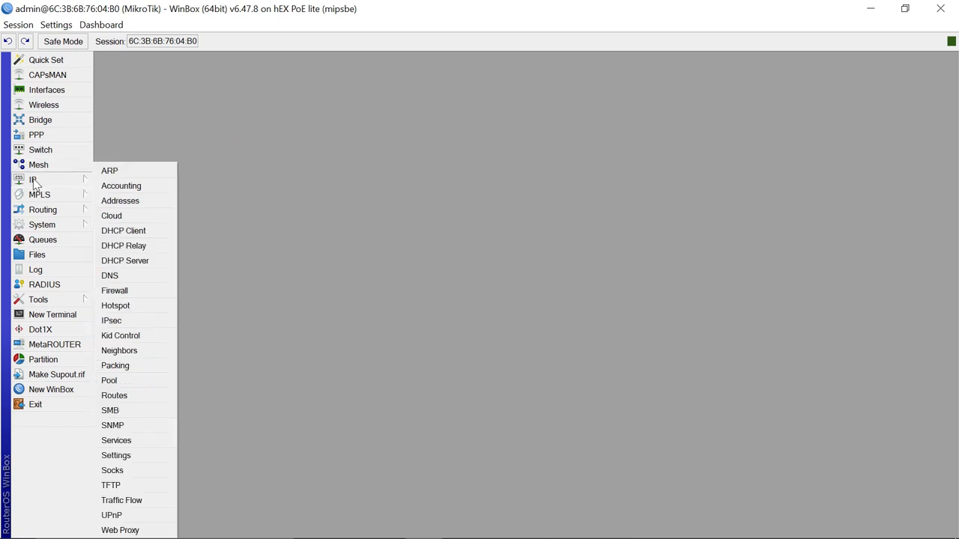
click(127, 232)
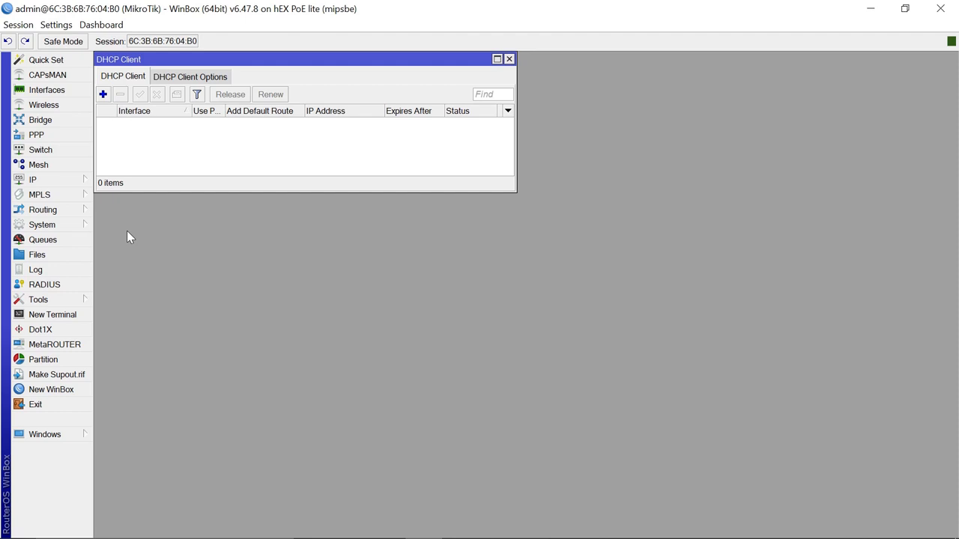
click(104, 94)
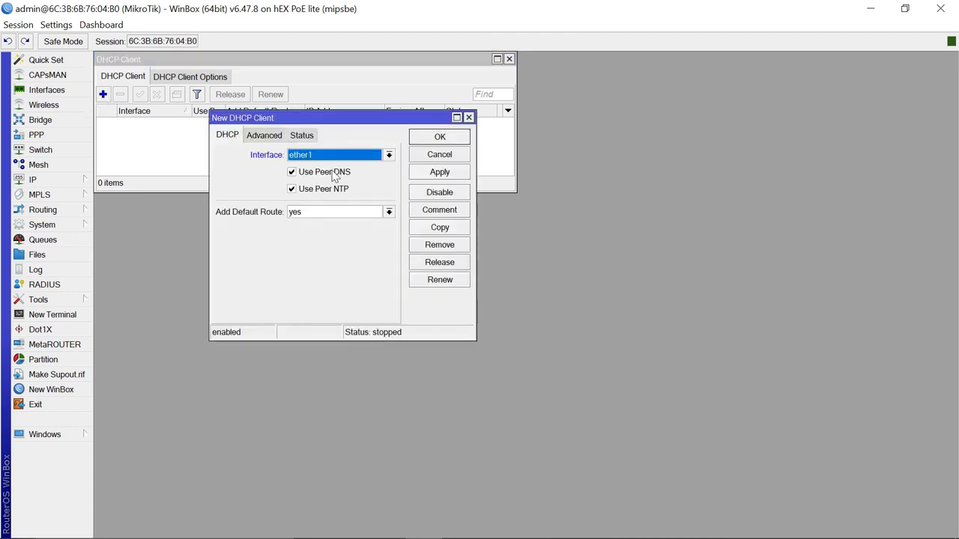
click(390, 155)
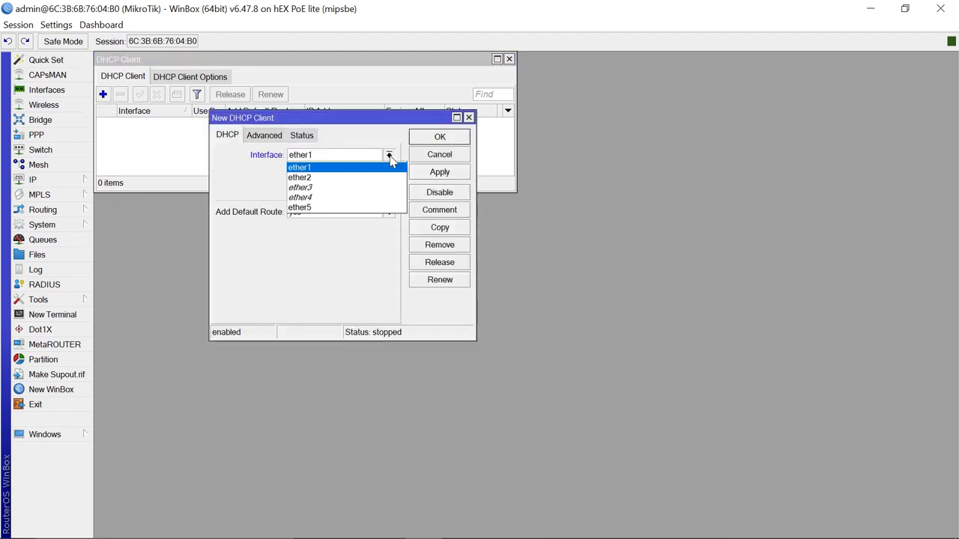
click(319, 168)
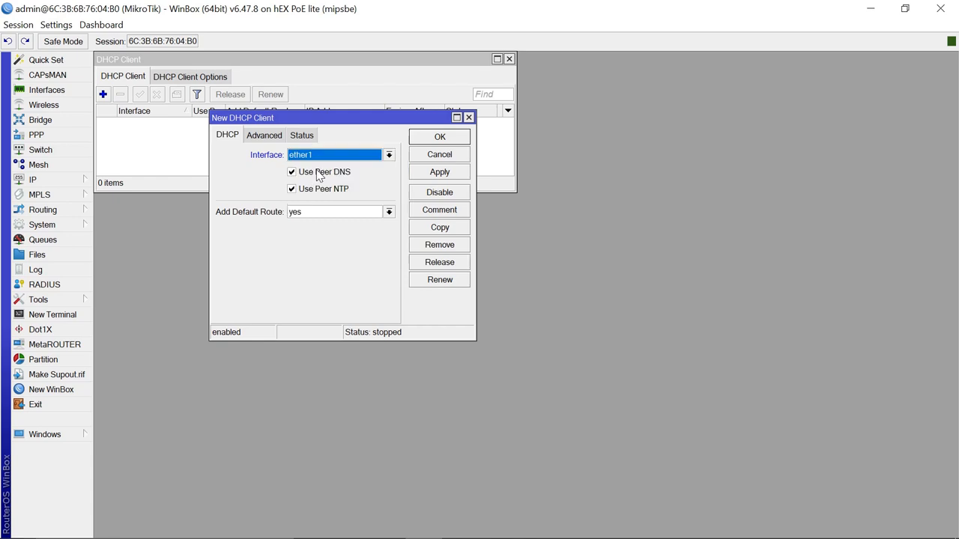
click(389, 213)
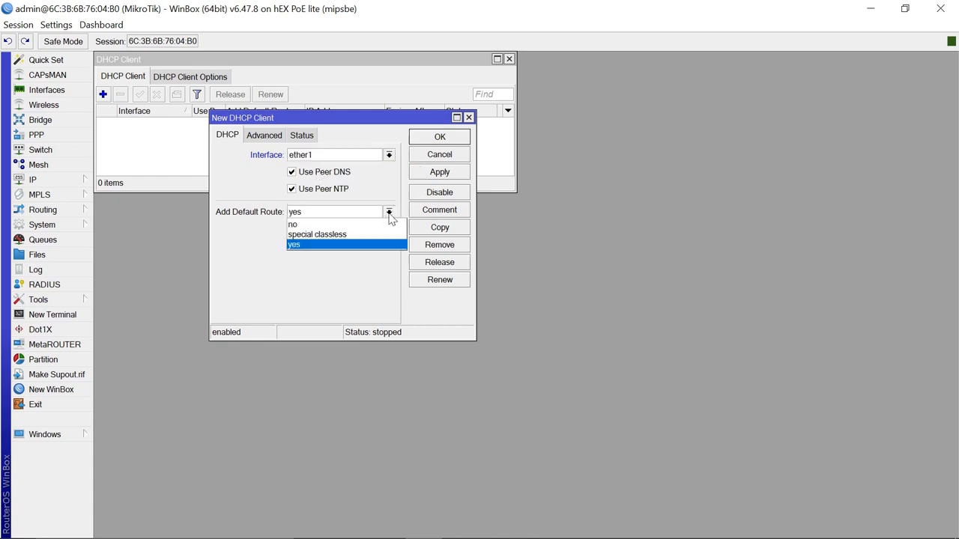
click(296, 227)
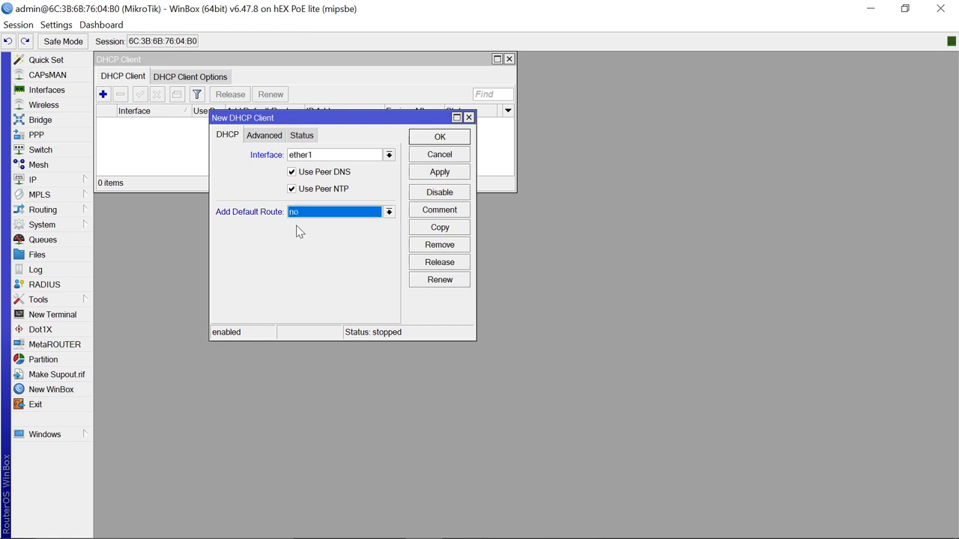
click(449, 139)
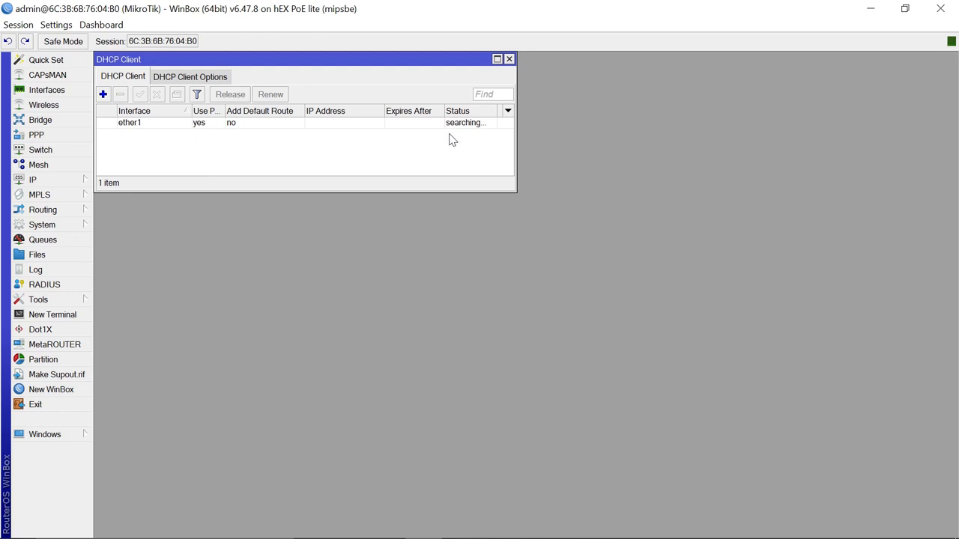
Add a second DHCP client on interface ether2 with Add Default Route set to no
click(102, 94)
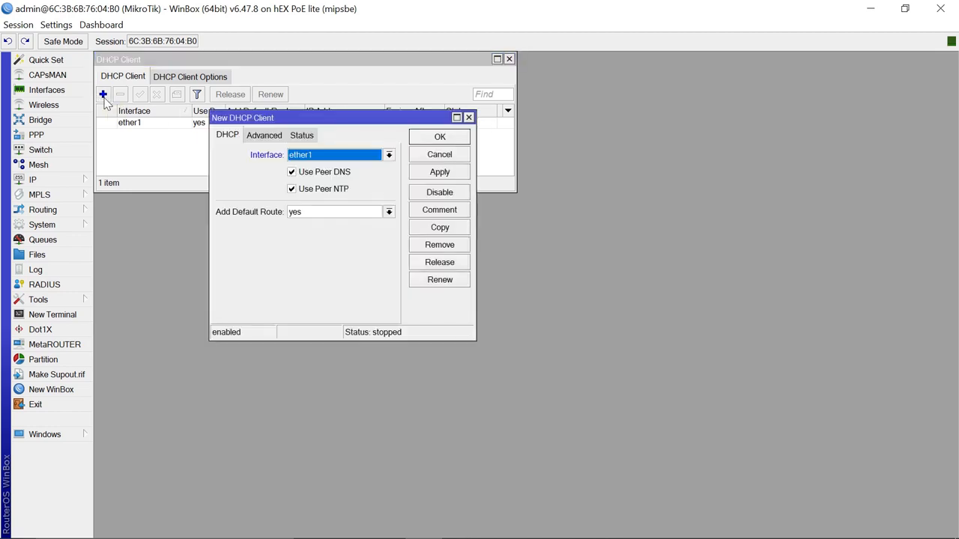
click(388, 156)
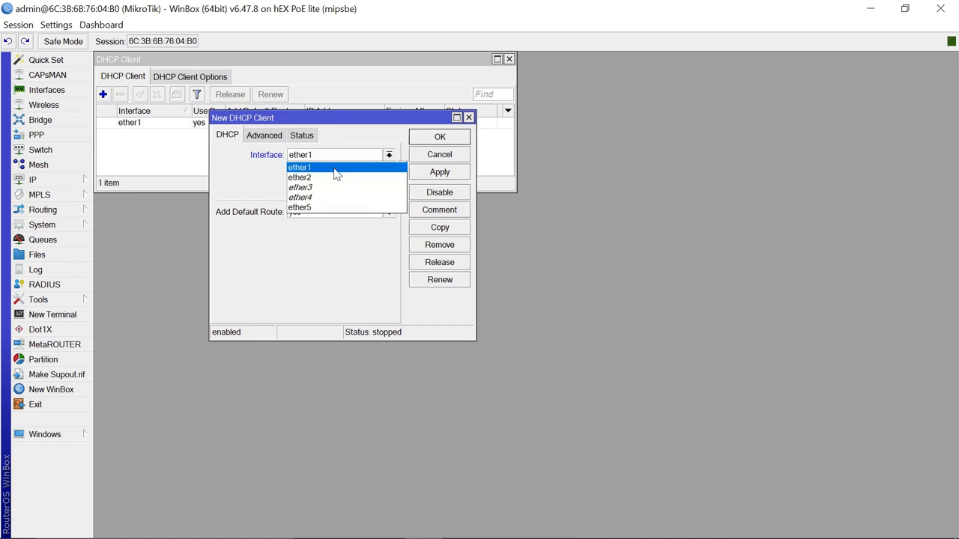
click(314, 180)
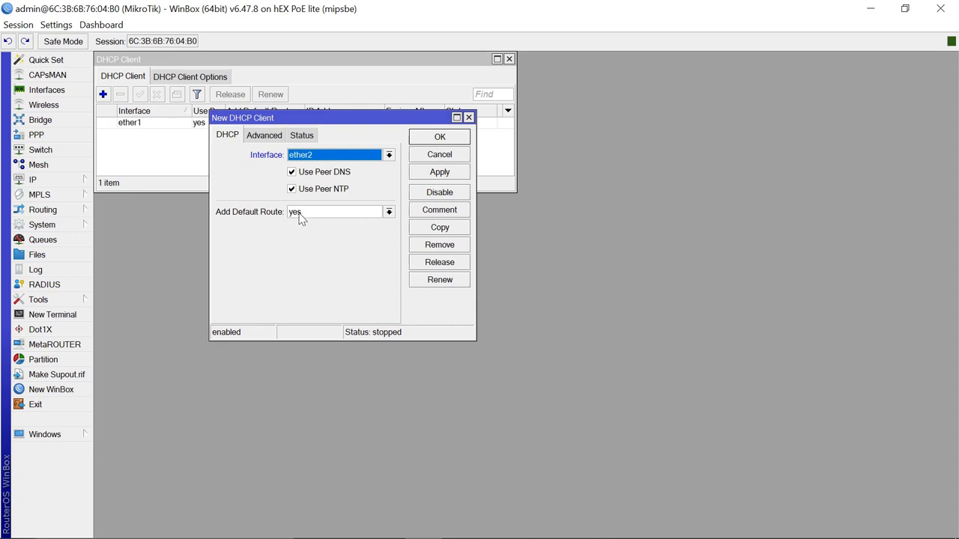
click(389, 212)
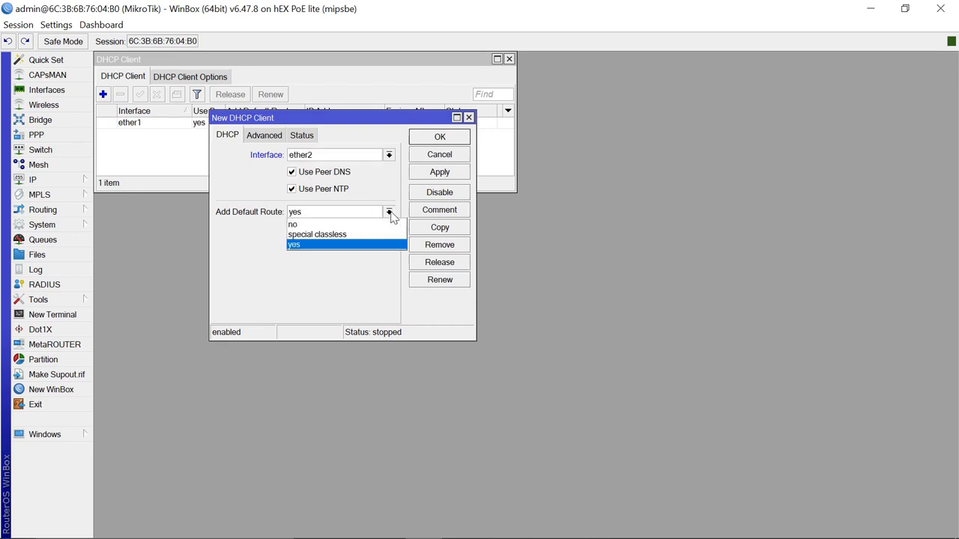
click(327, 226)
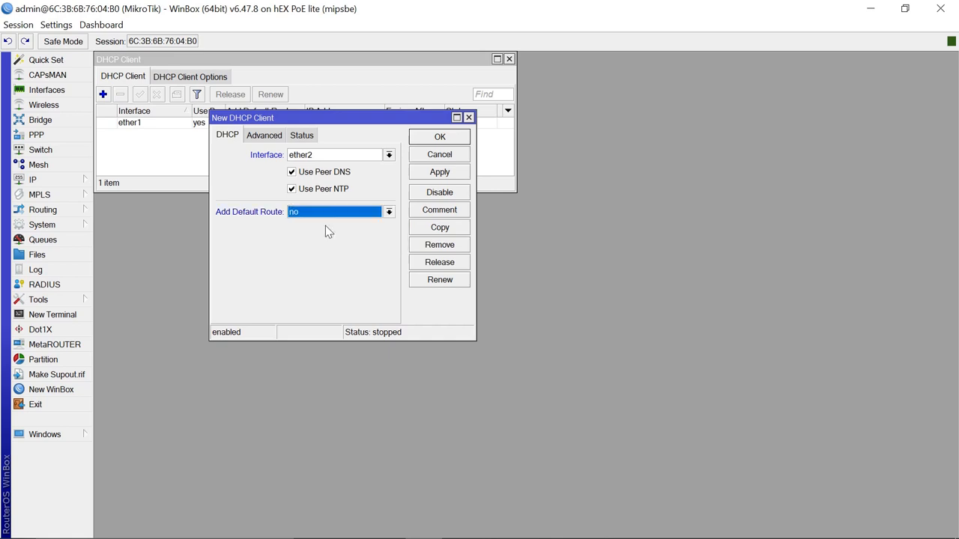
click(441, 138)
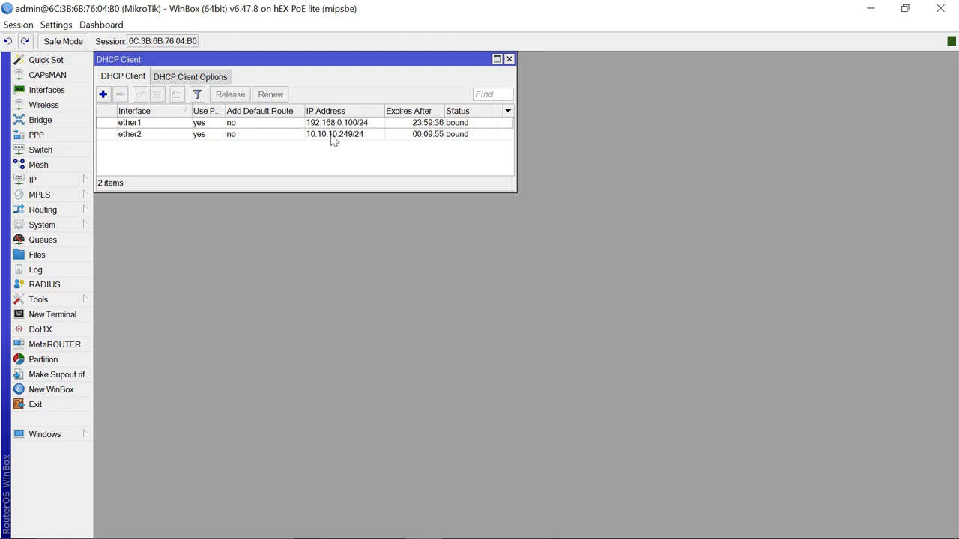
mouse_move(331, 137)
Rename the ether1 interface to ISP1 in the interface list
click(52, 96)
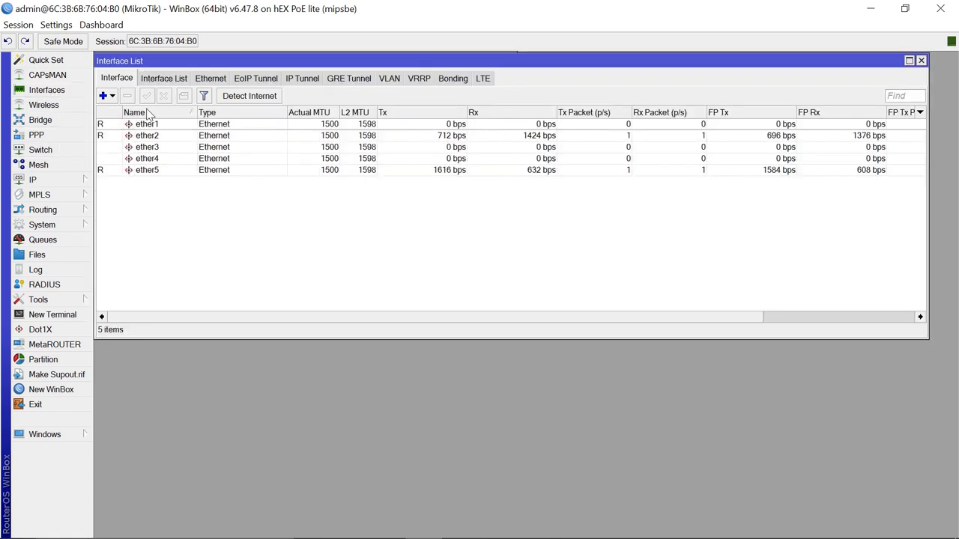
double_click(155, 128)
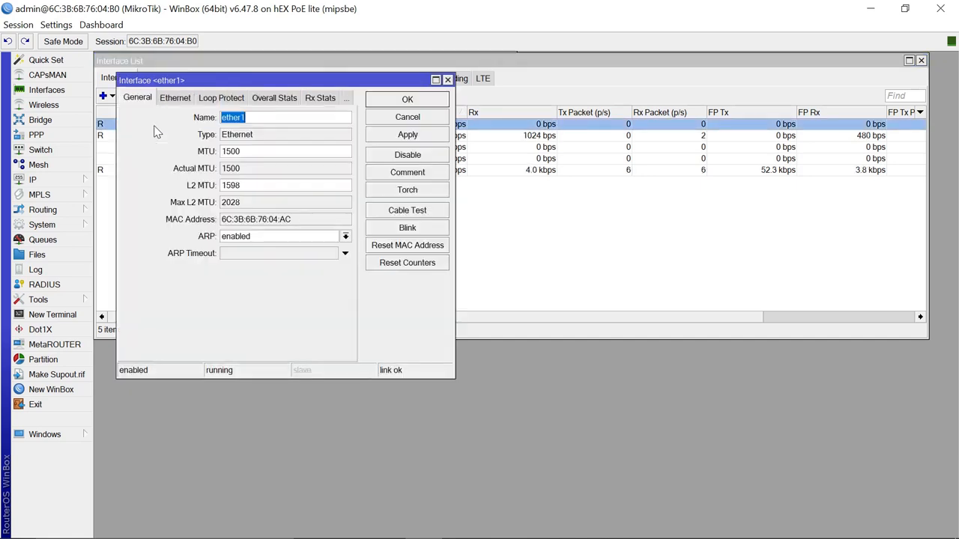
text(ISP)
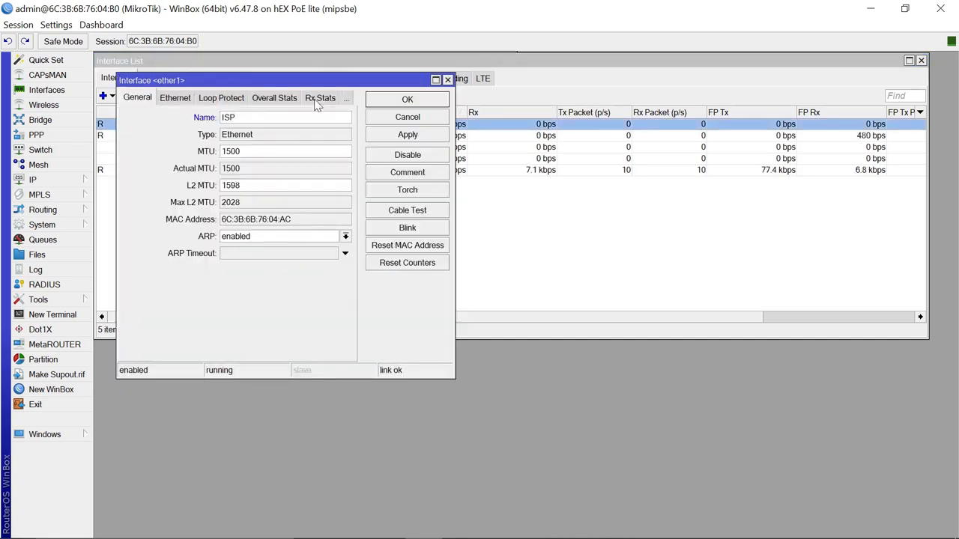
key(Tab)
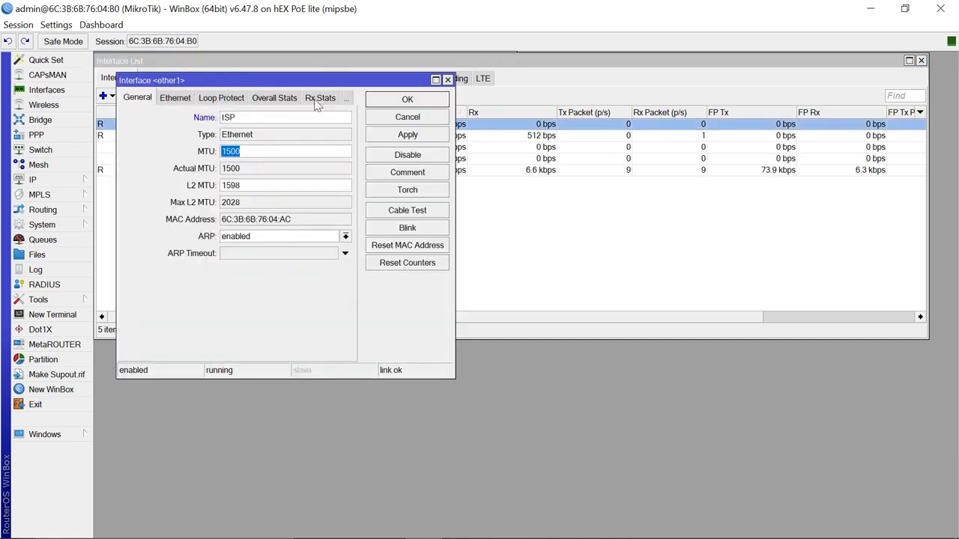
click(282, 120)
text(1)
click(422, 102)
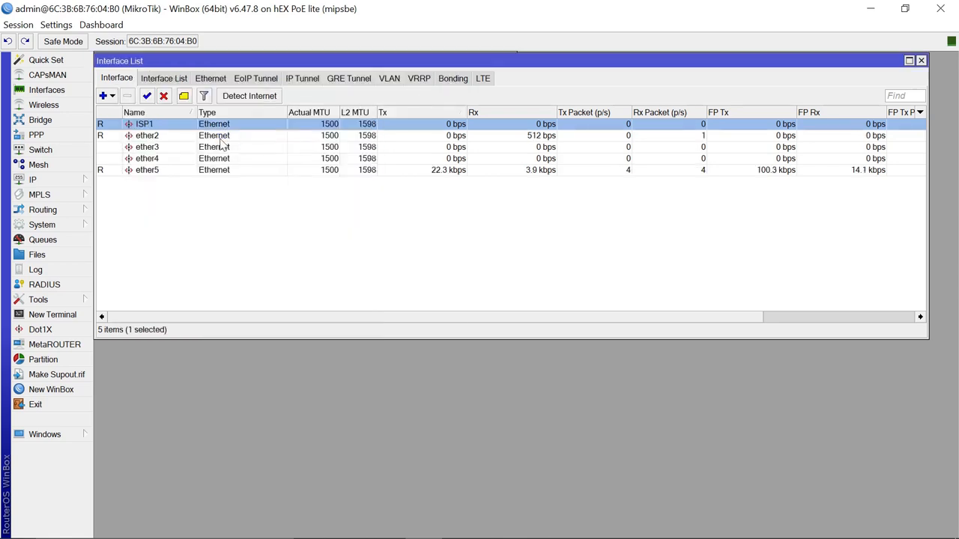
Rename the ether2 interface to ISP2 and close the interface list
double_click(154, 136)
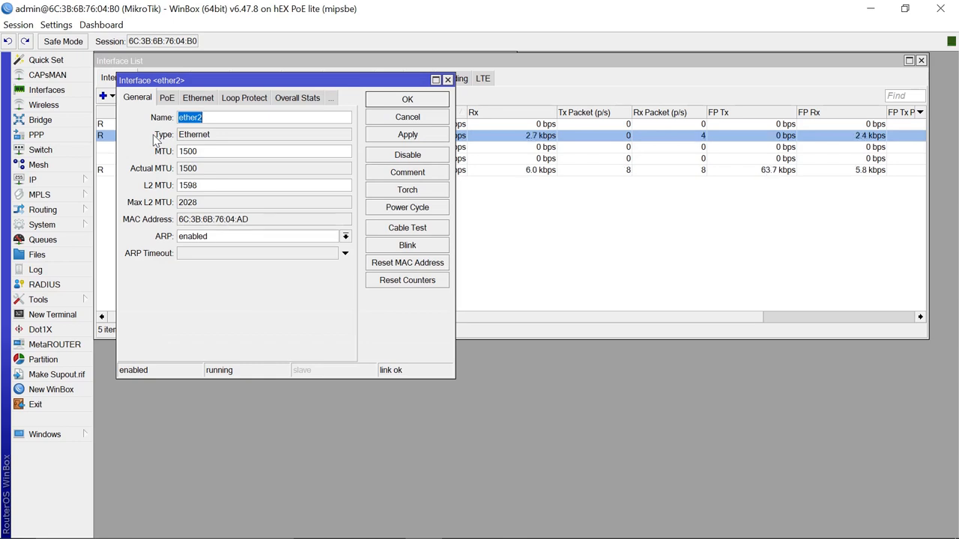
key(BackSpace)
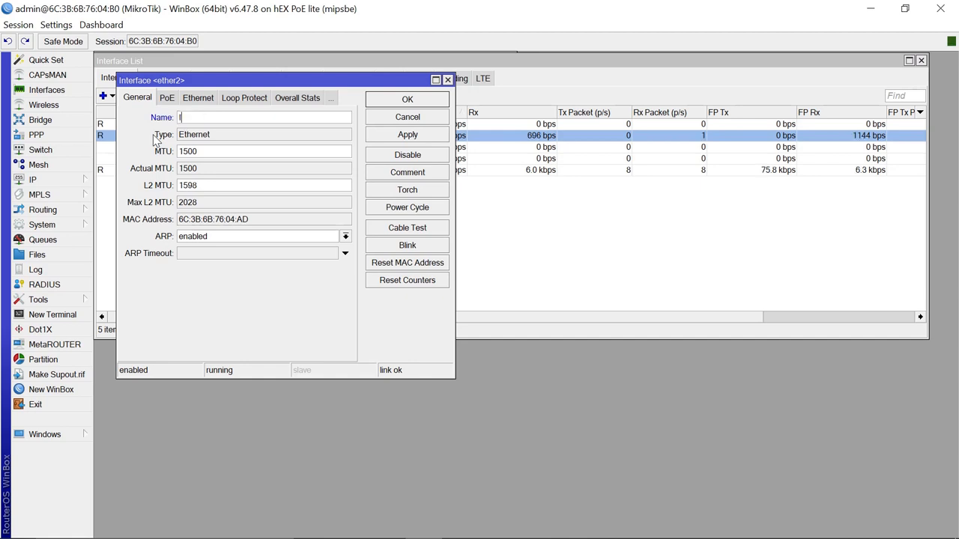
text(ISP2)
click(407, 100)
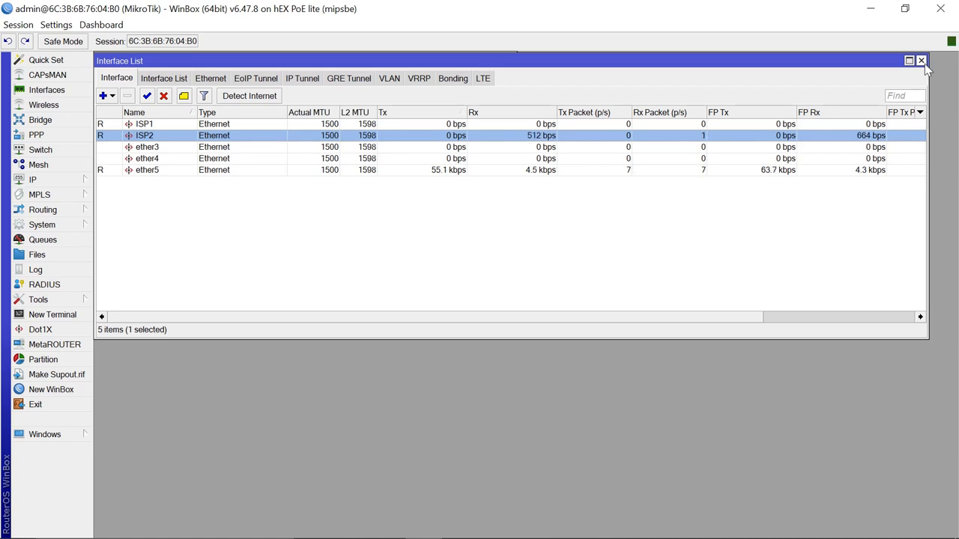
click(922, 61)
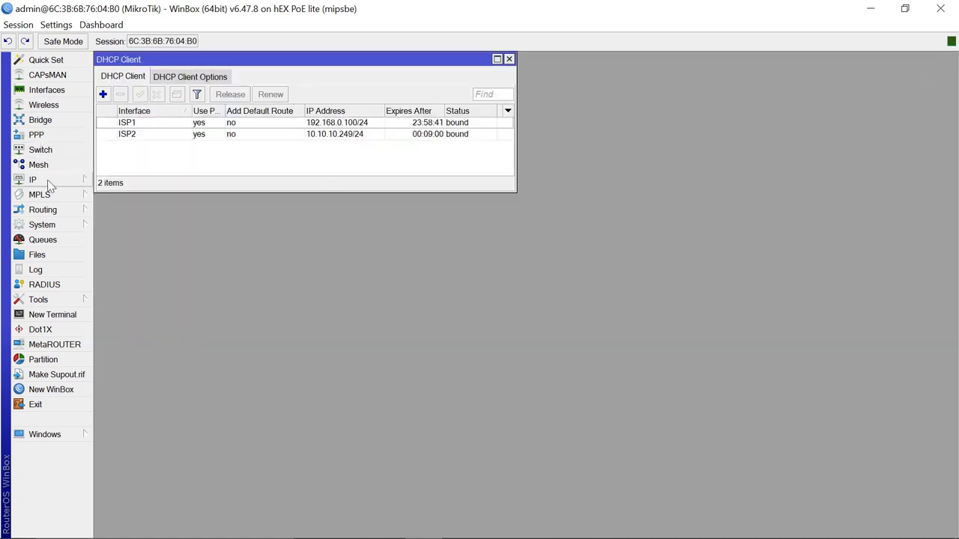
Create a new bridge interface, keeping its default name and settings
click(43, 121)
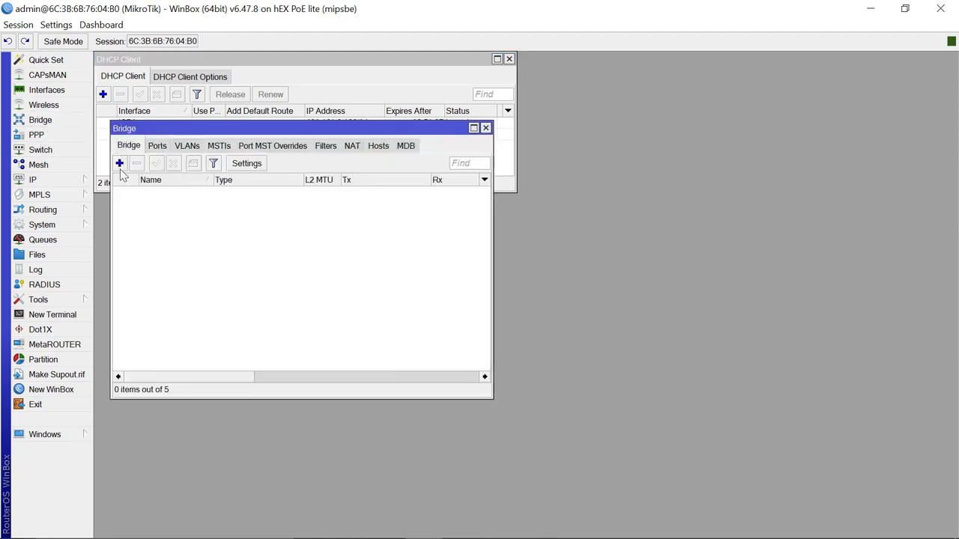
click(119, 163)
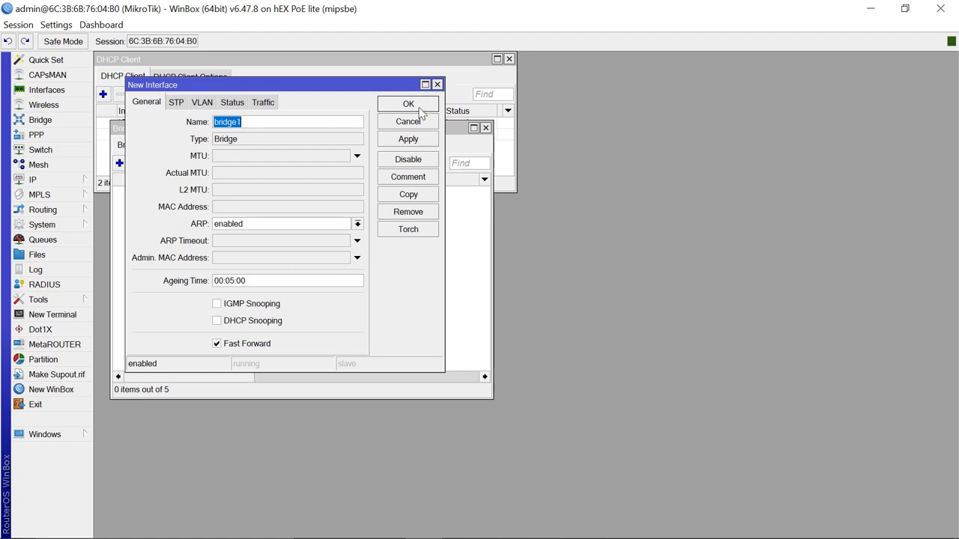
click(417, 105)
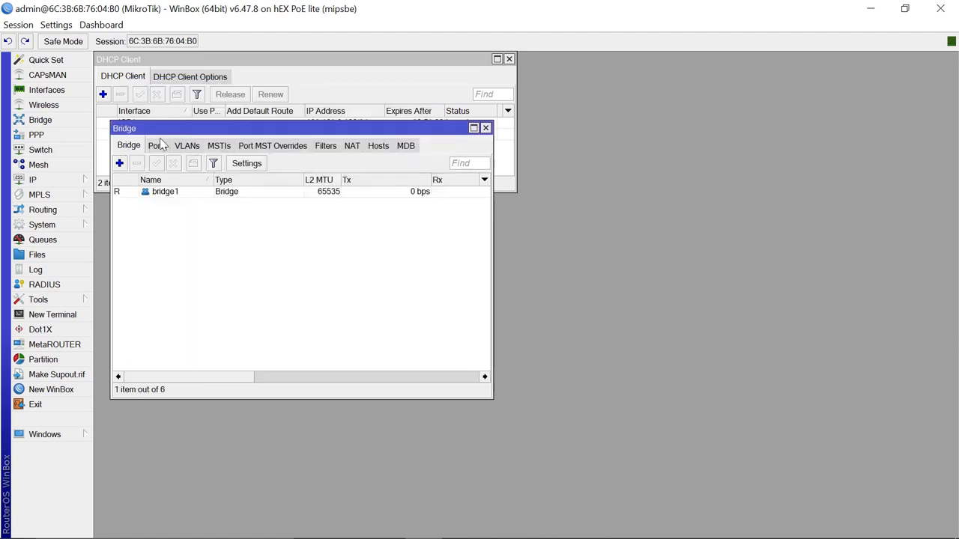
Add ether3 as a port of bridge1
click(158, 146)
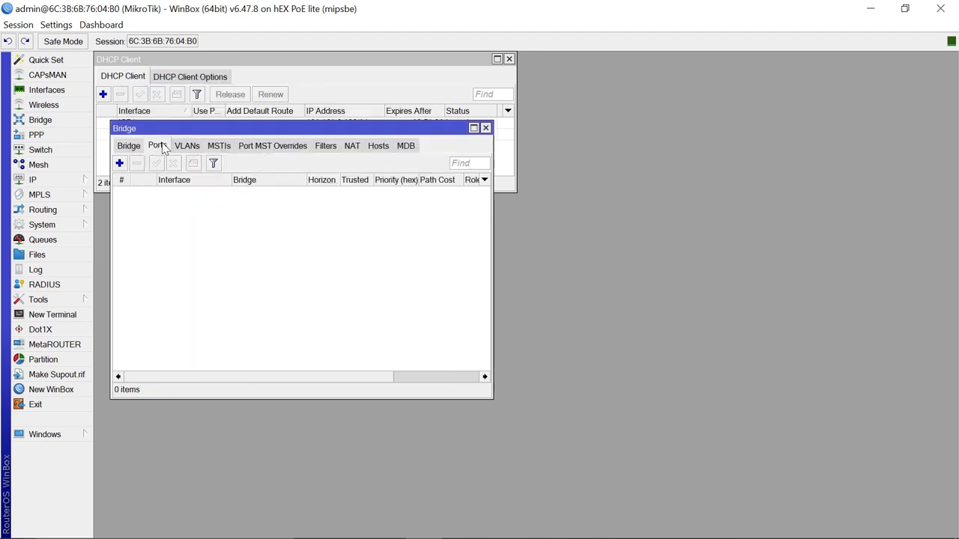
click(119, 163)
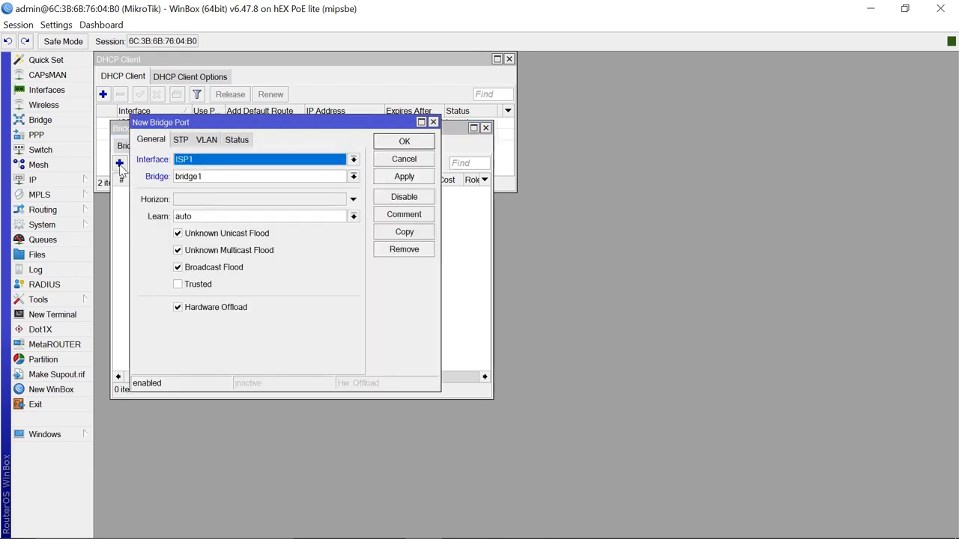
click(353, 160)
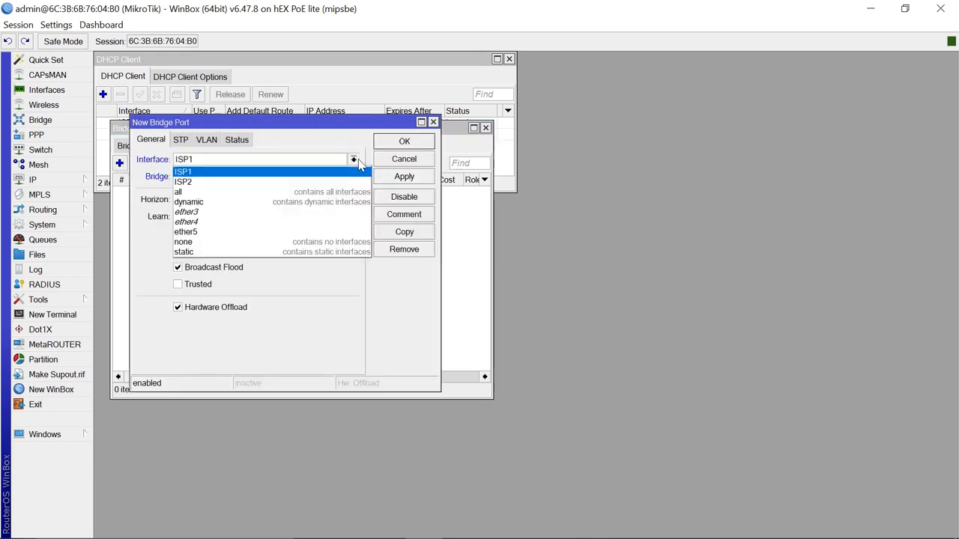
click(214, 213)
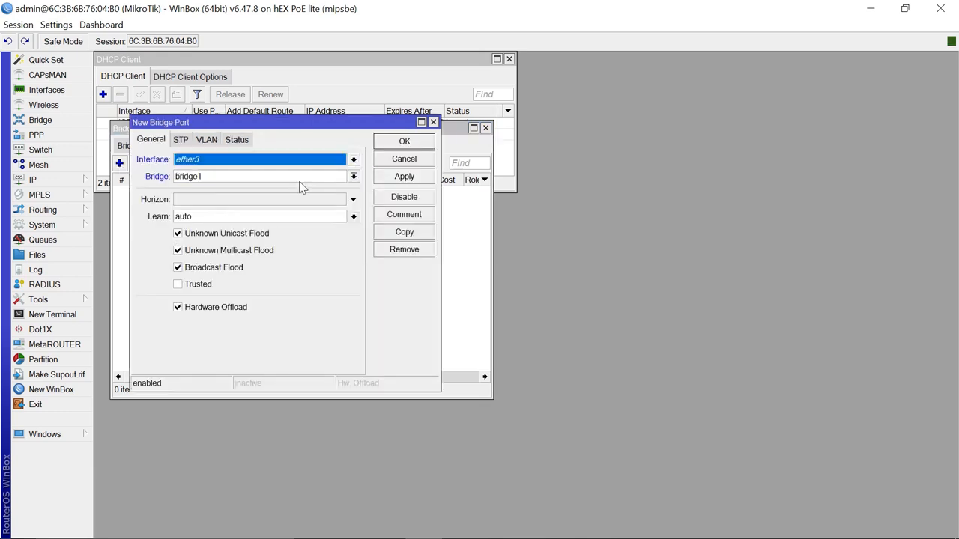
click(405, 143)
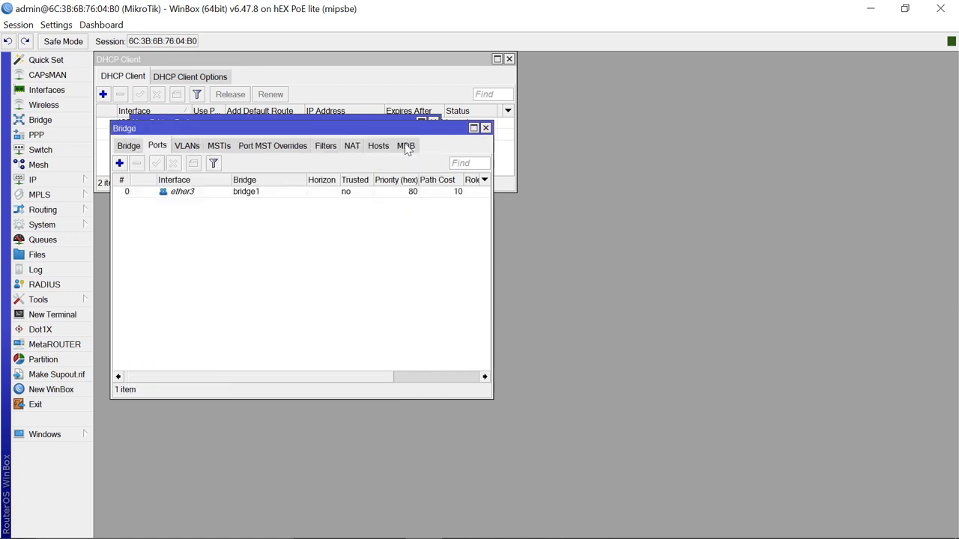
Add ether4 as a port of bridge1
click(119, 163)
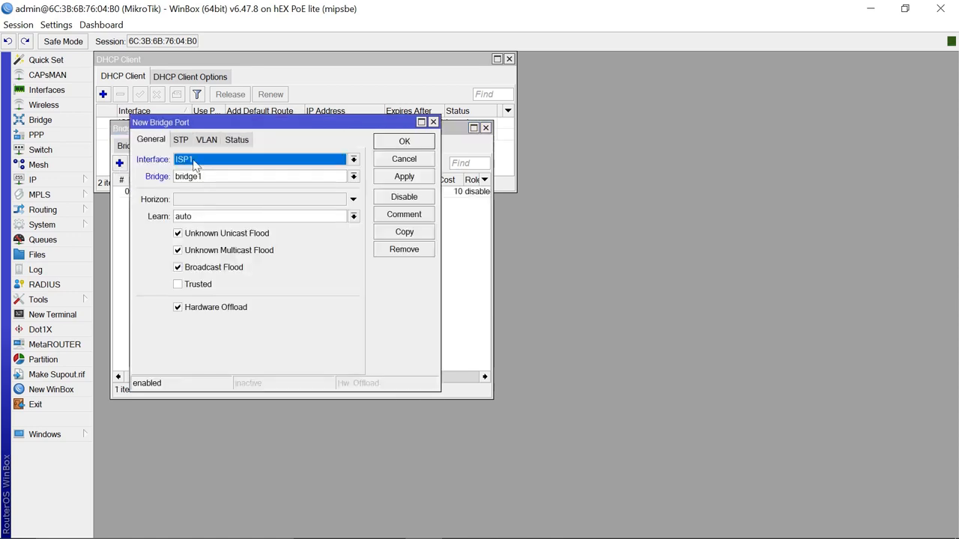
click(353, 160)
click(203, 225)
click(406, 145)
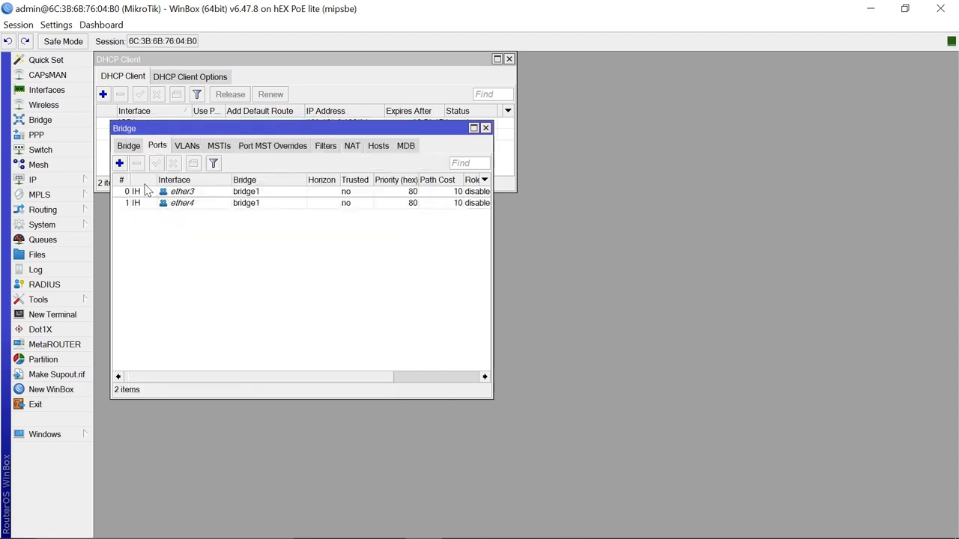
Add ether5 as a port of bridge1 and close the bridge settings
click(119, 164)
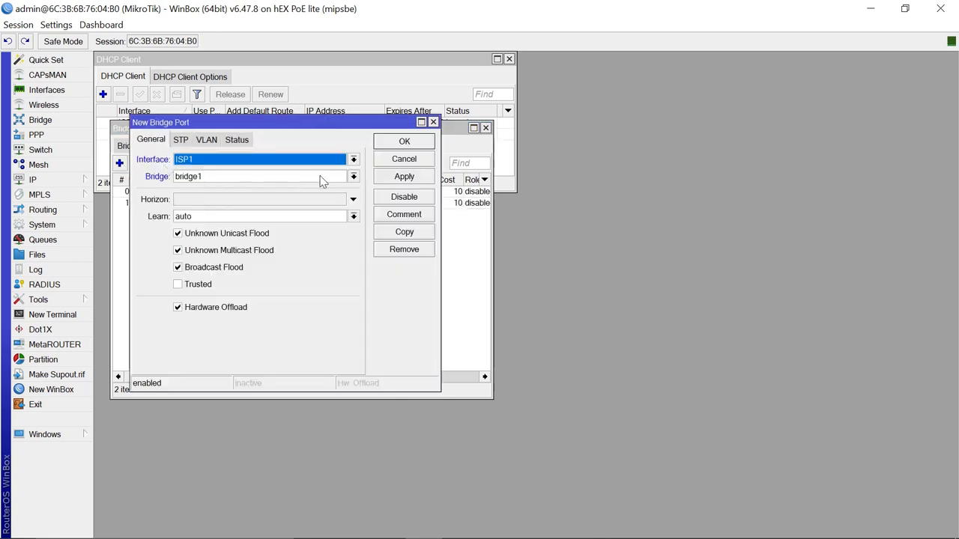
click(353, 160)
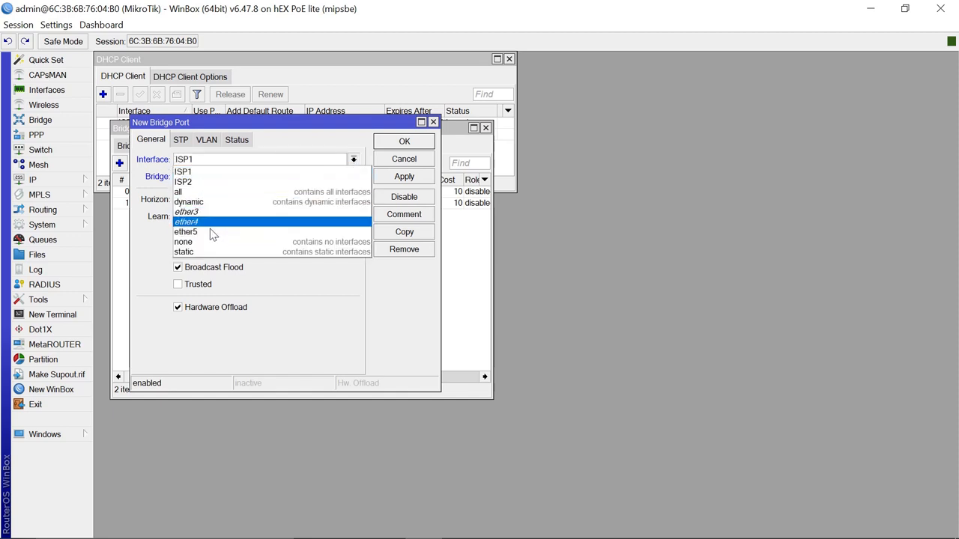
click(417, 144)
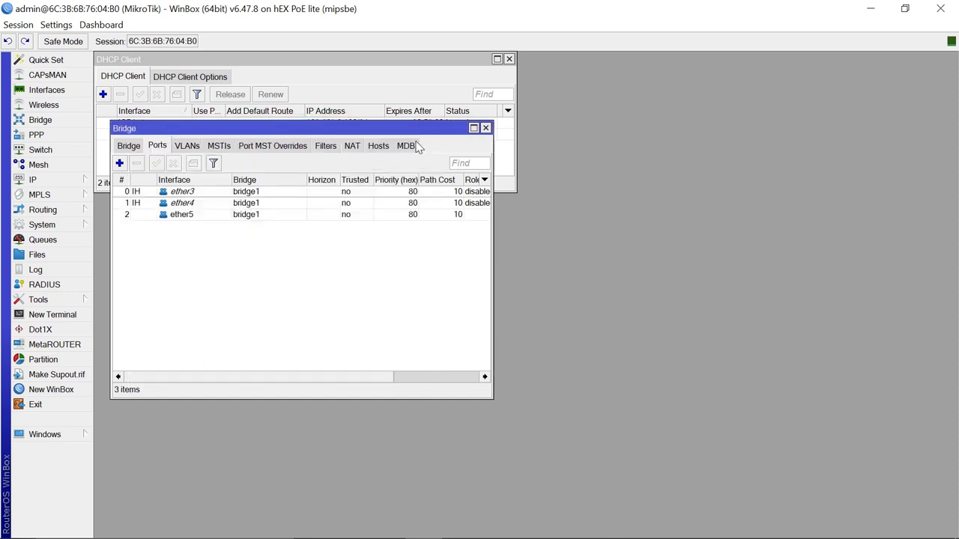
click(486, 129)
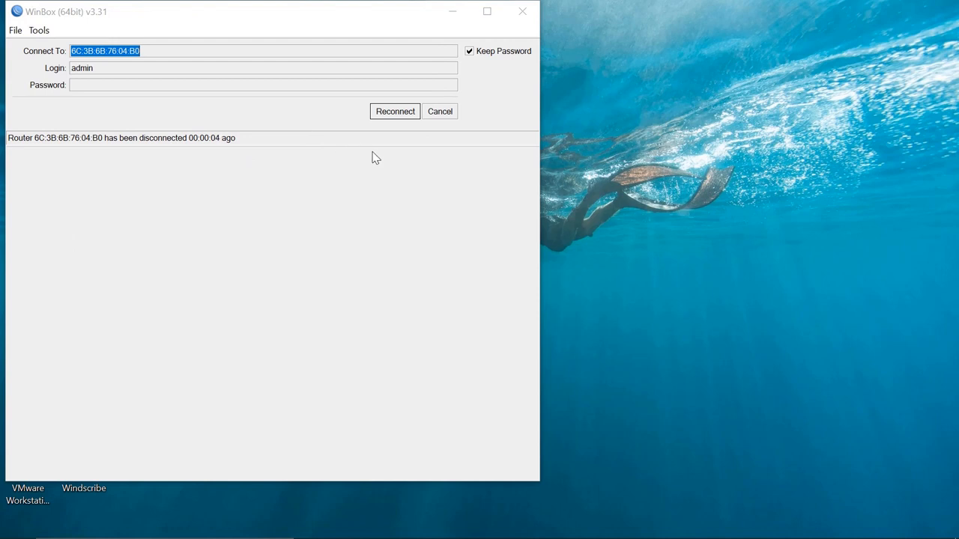
Reconnect to the disconnected router and reopen its DHCP client list
click(396, 114)
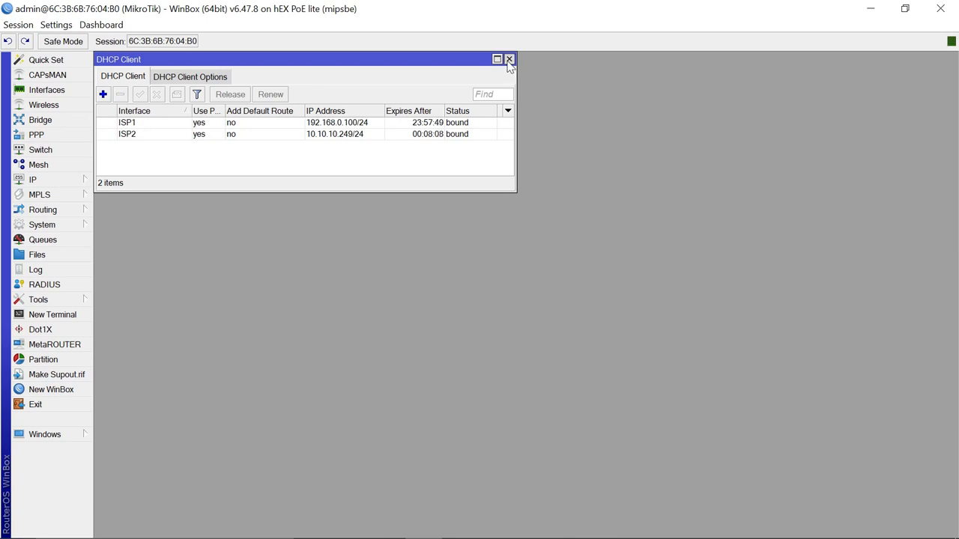
click(508, 59)
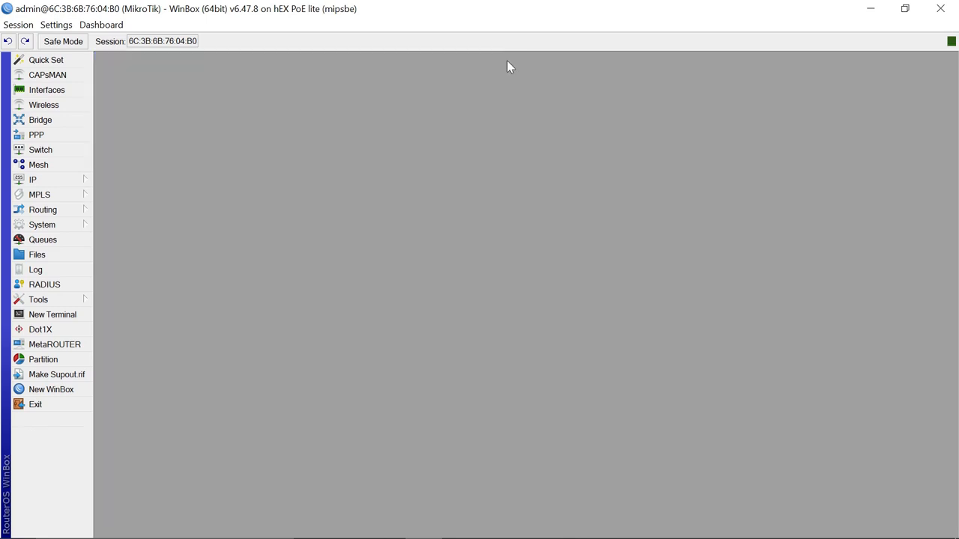
click(47, 183)
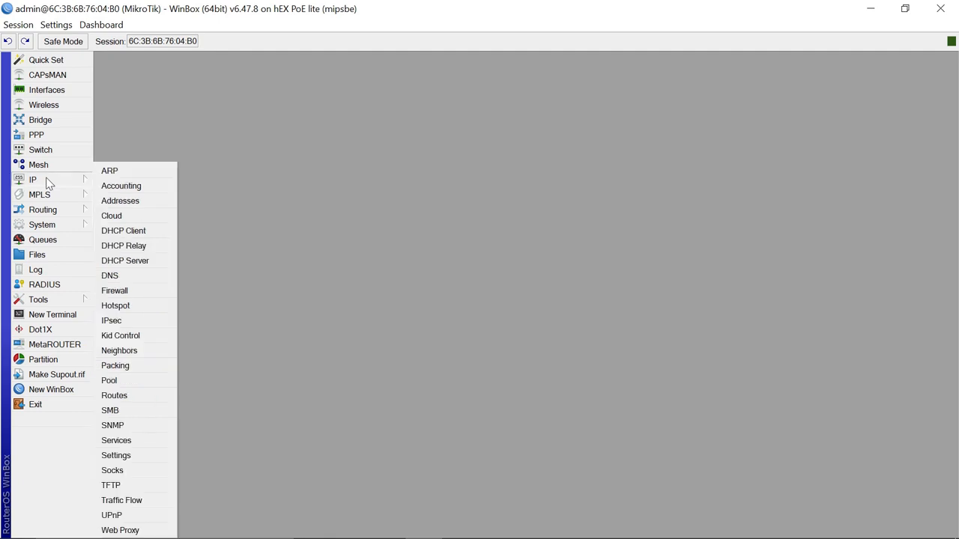
click(124, 232)
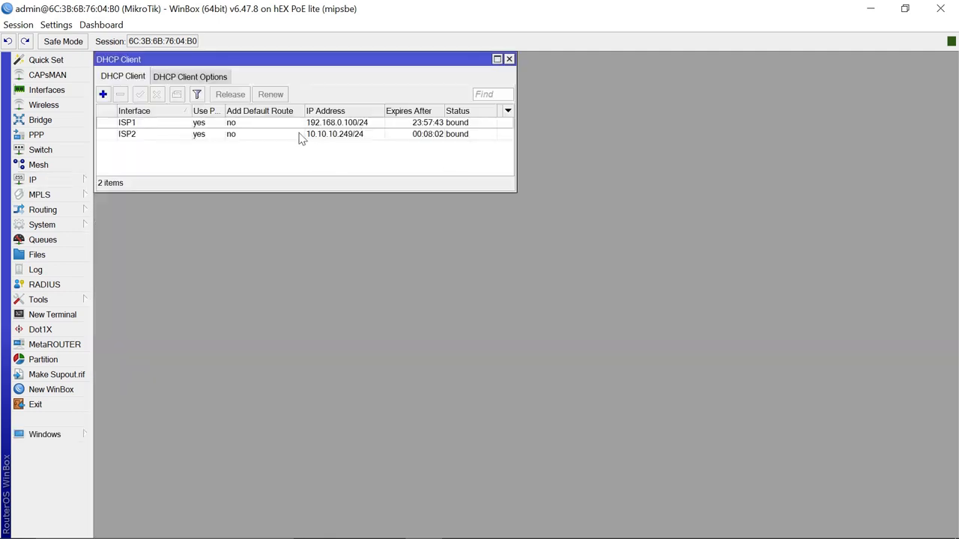
Assign the IP address 172.10.10.1/24 to bridge1 and close the address list
click(45, 182)
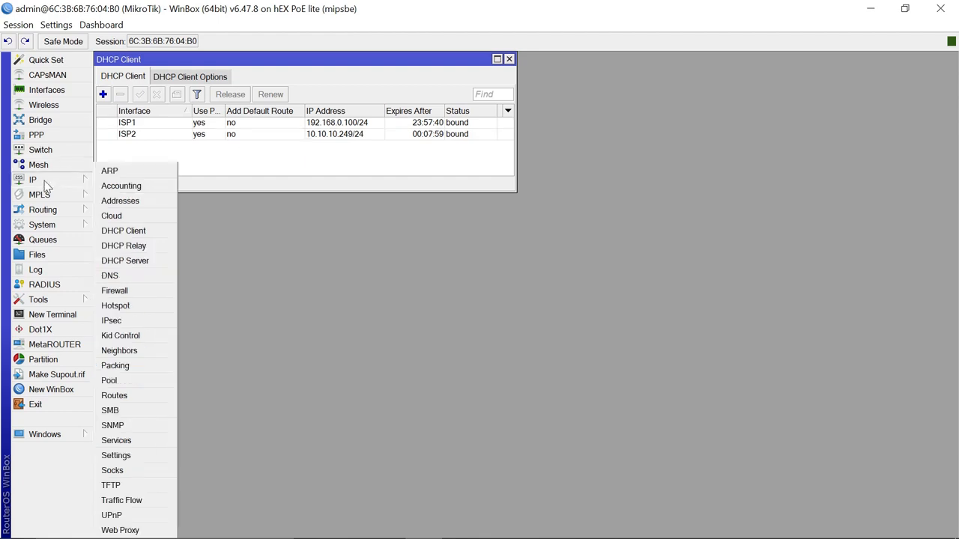
click(120, 201)
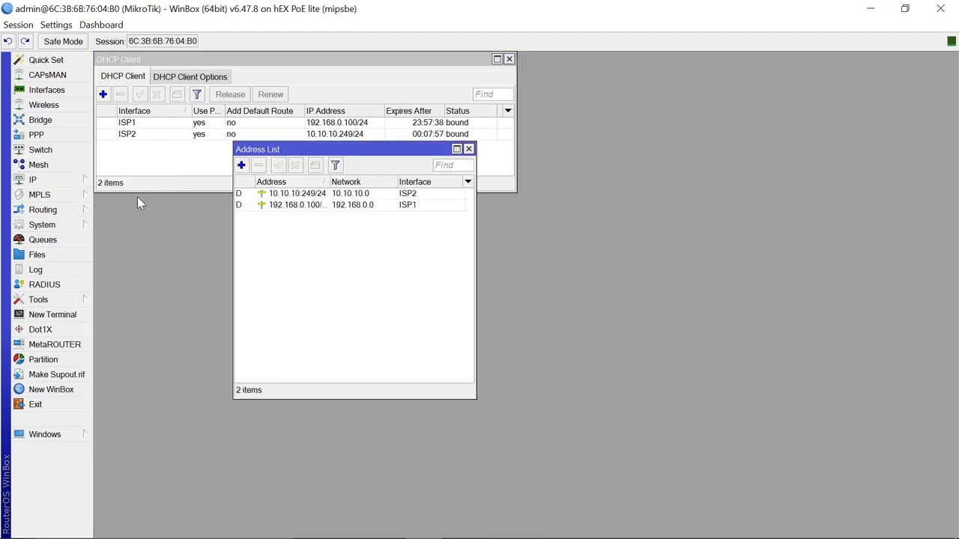
click(241, 164)
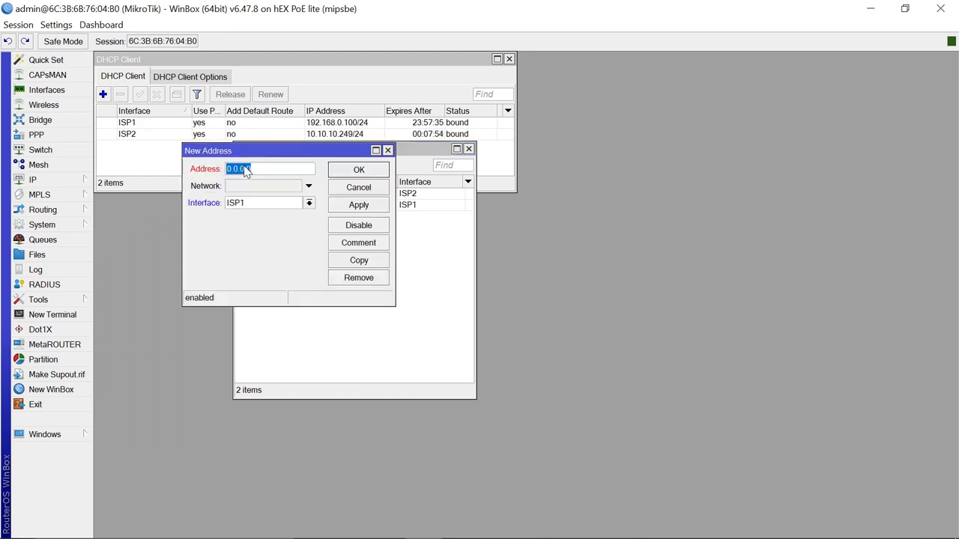
text(172)
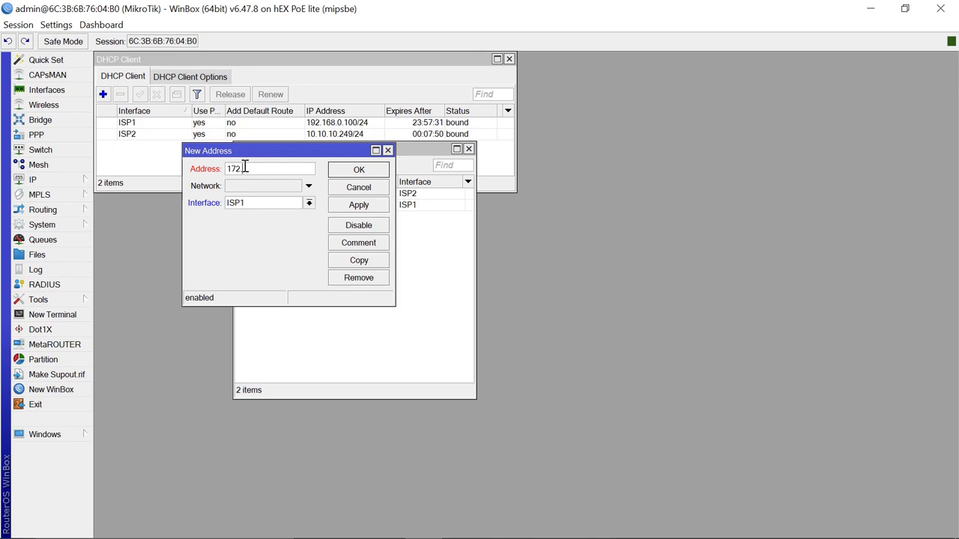
text(.10.10.1/24)
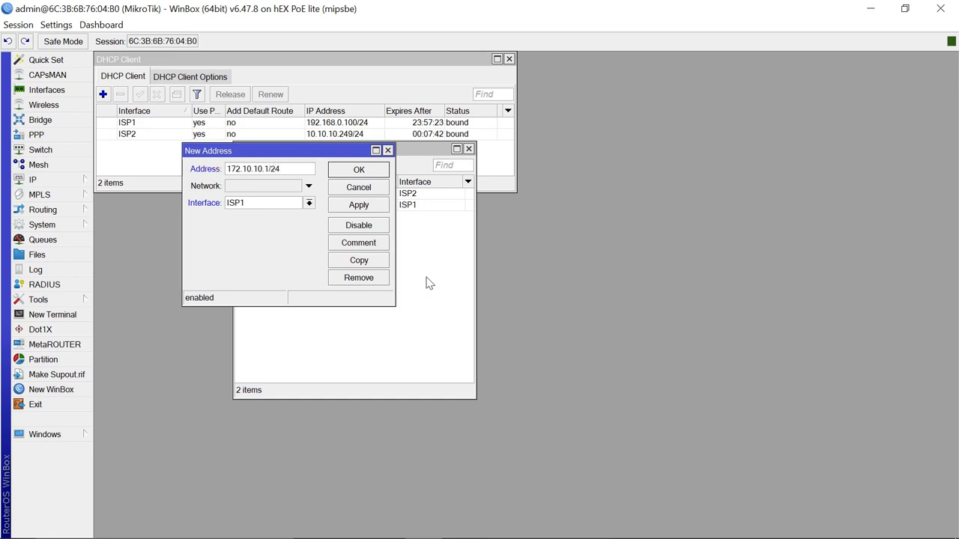
click(310, 204)
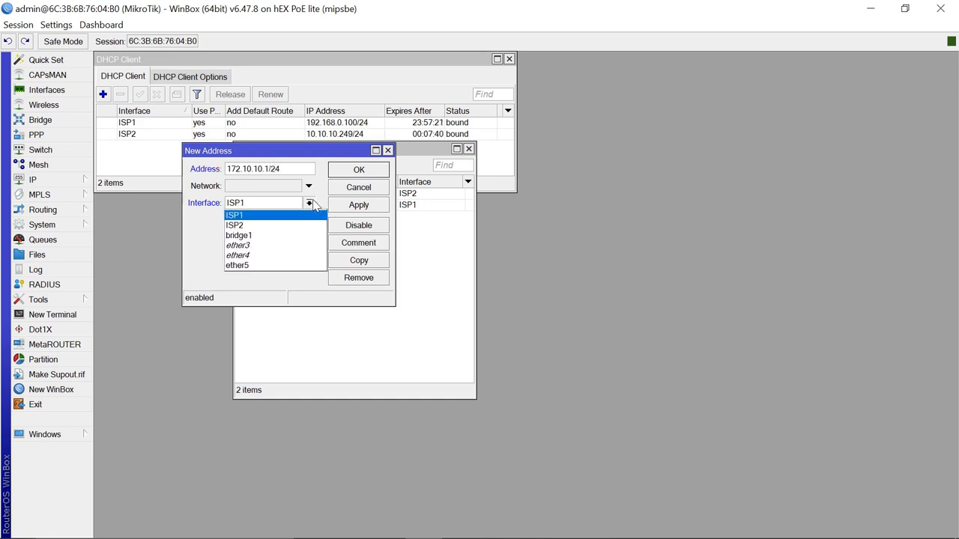
click(250, 237)
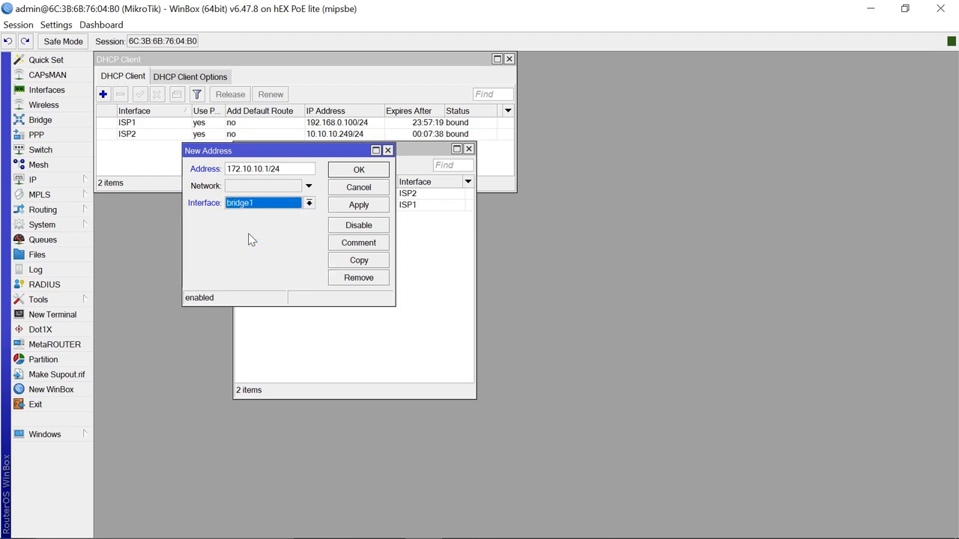
click(359, 171)
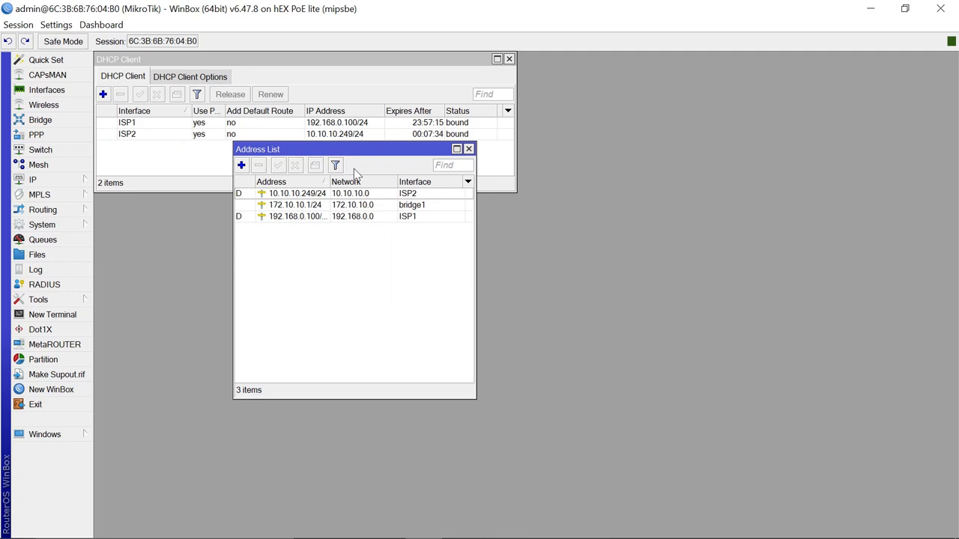
click(469, 149)
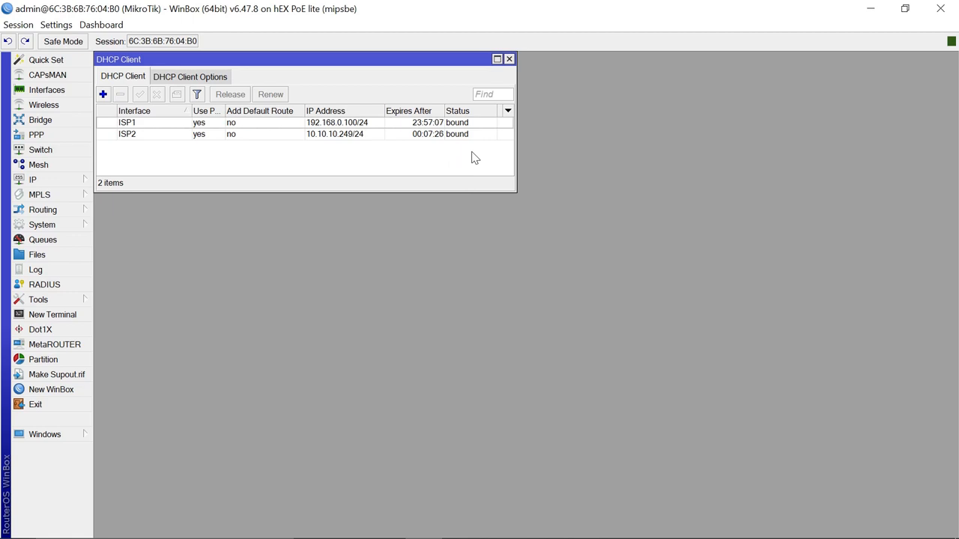
Start a new firewall mangle rule in the prerouting chain with destination address 192.168.0.0/24, the ISP1 network
click(43, 183)
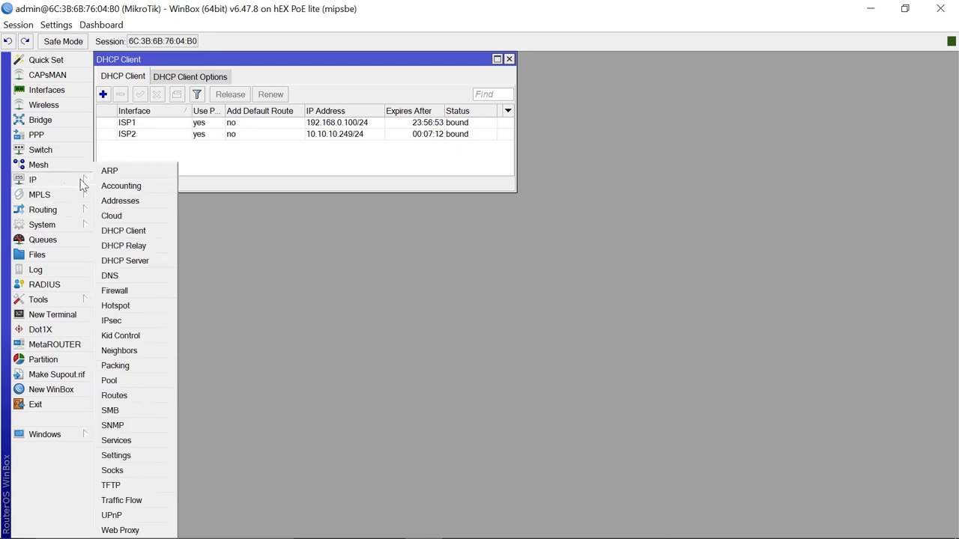
click(126, 296)
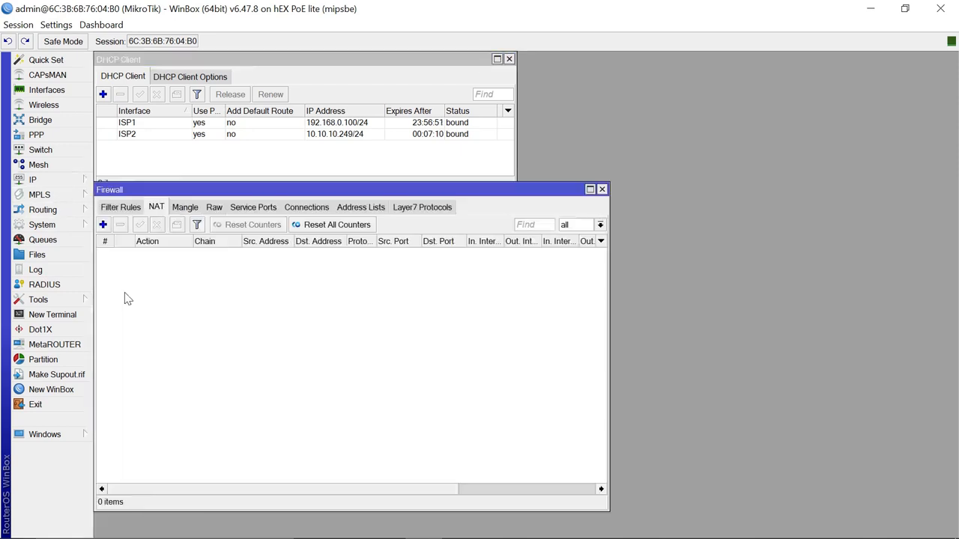
click(186, 211)
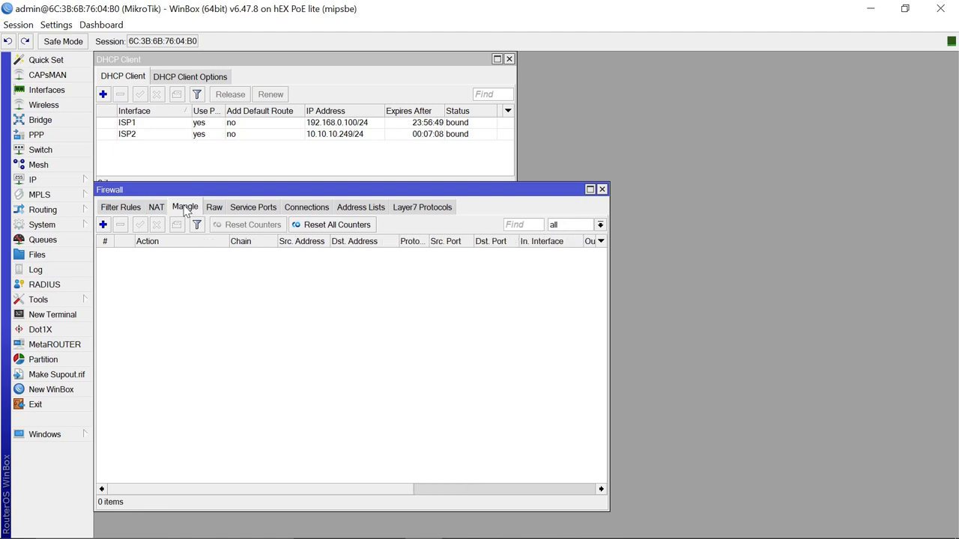
click(103, 224)
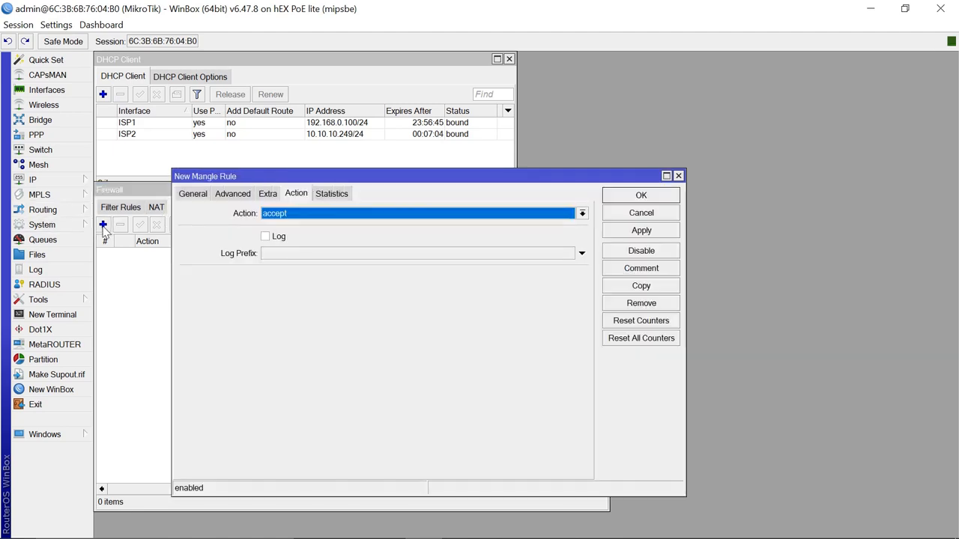
click(196, 197)
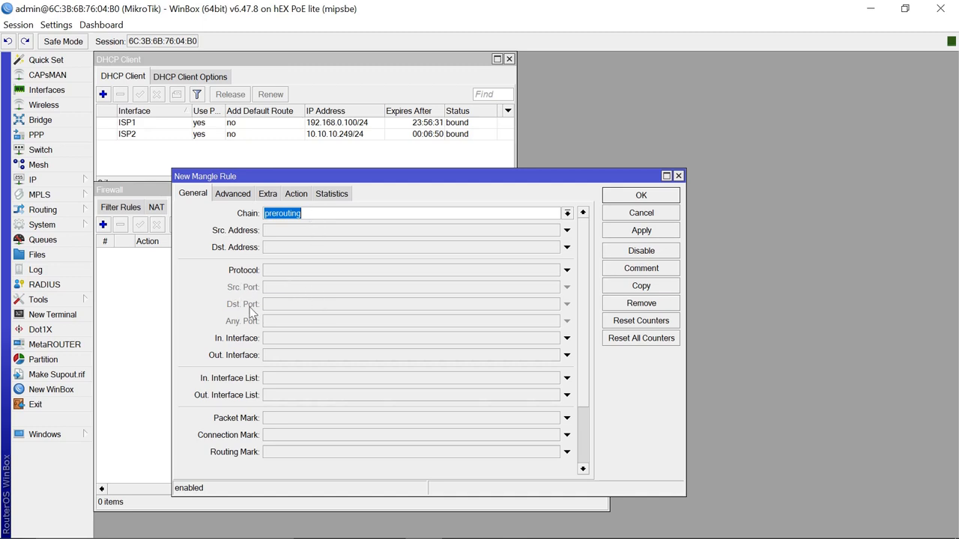
click(280, 254)
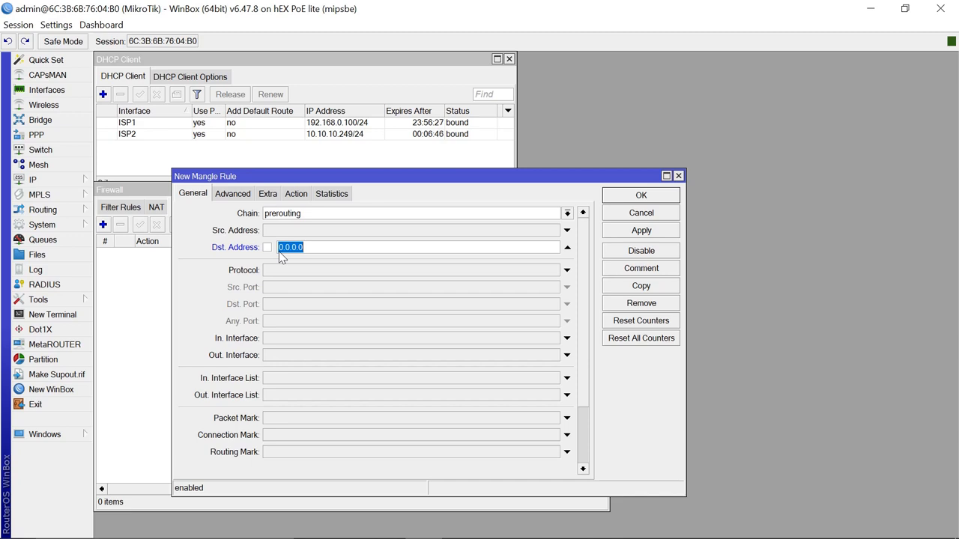
click(318, 124)
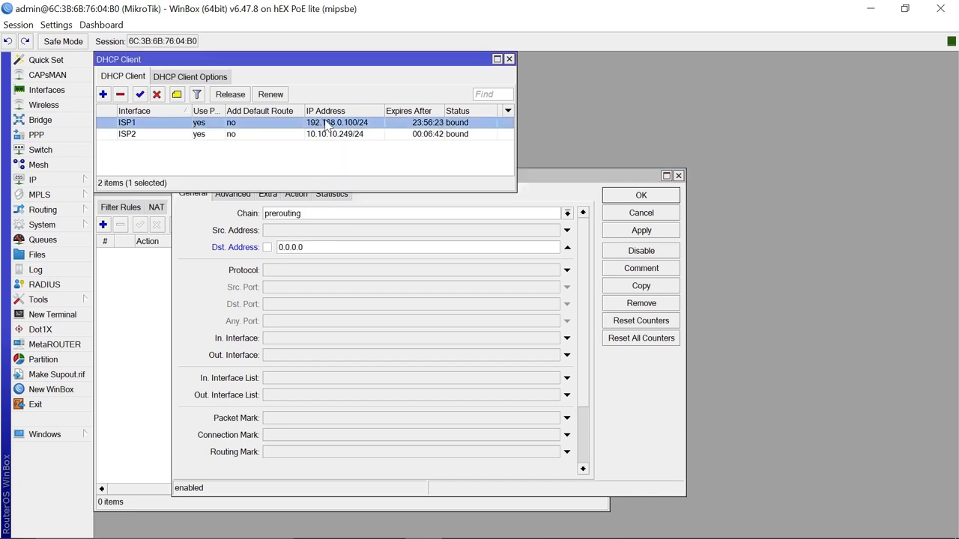
click(317, 247)
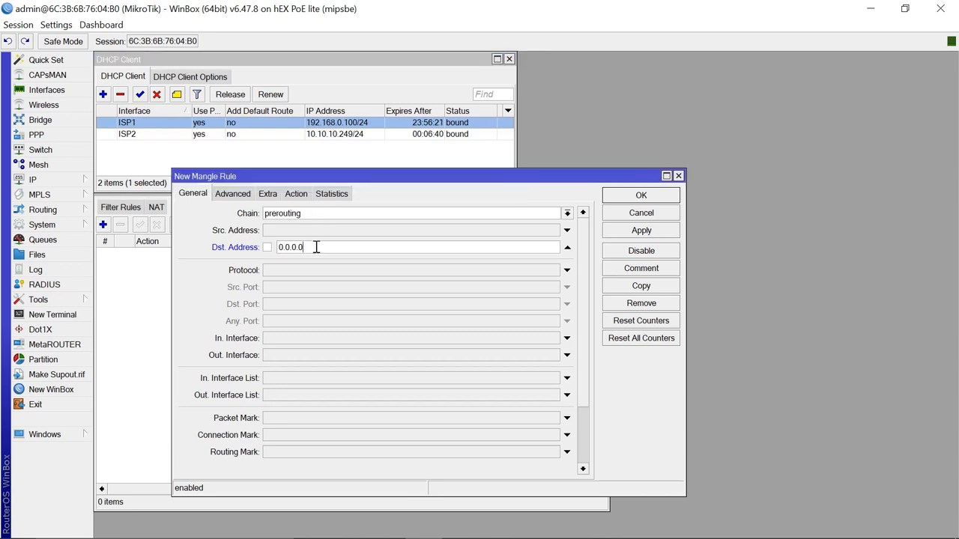
double_click(317, 247)
text(192)
text(.168.1)
key(BackSpace)
text(0.0/24)
Set the mangle rule's incoming interface to bridge1, keep the accept action, and apply the rule
click(567, 337)
click(553, 337)
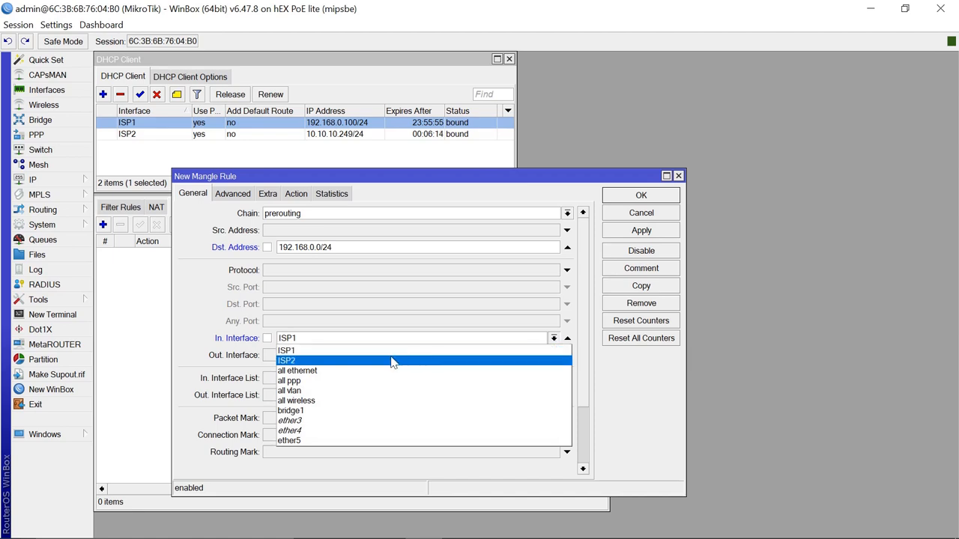
click(310, 411)
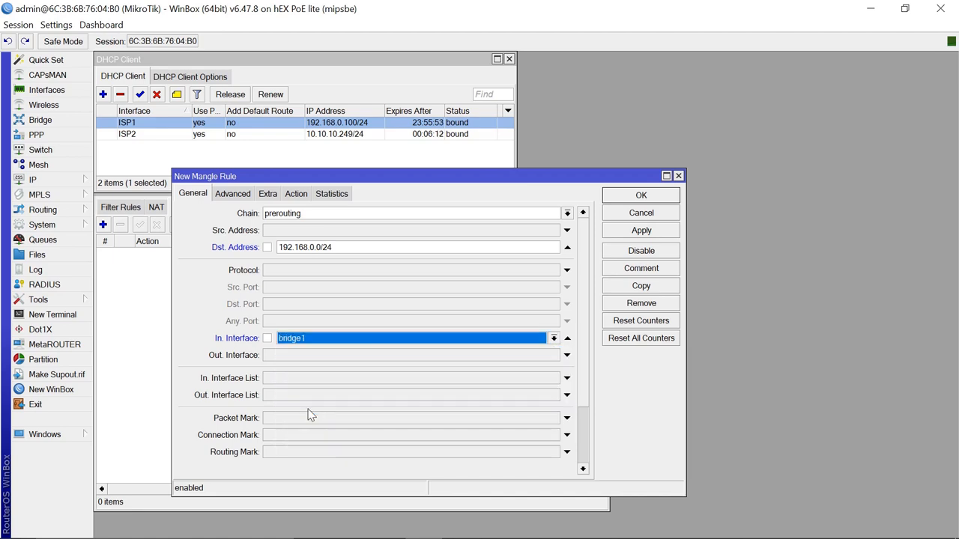
click(296, 195)
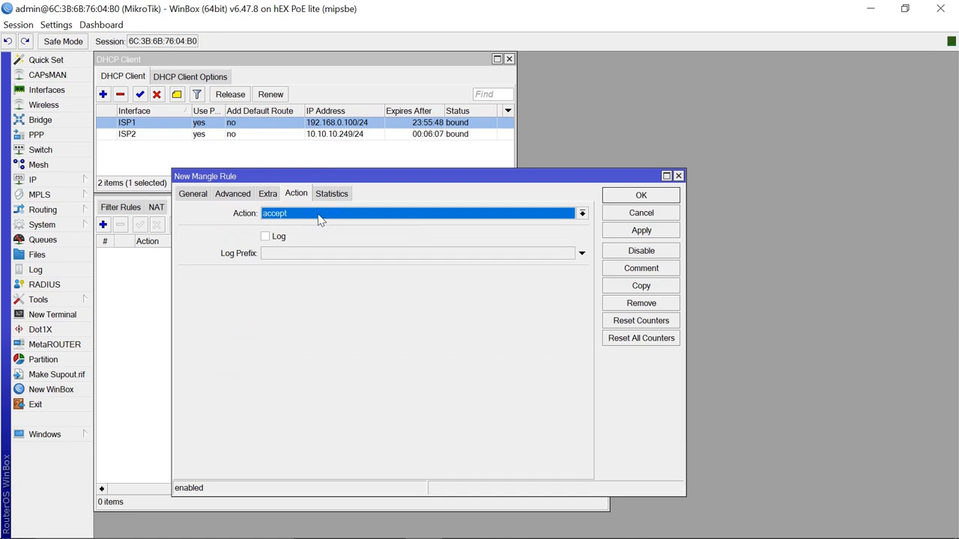
click(646, 231)
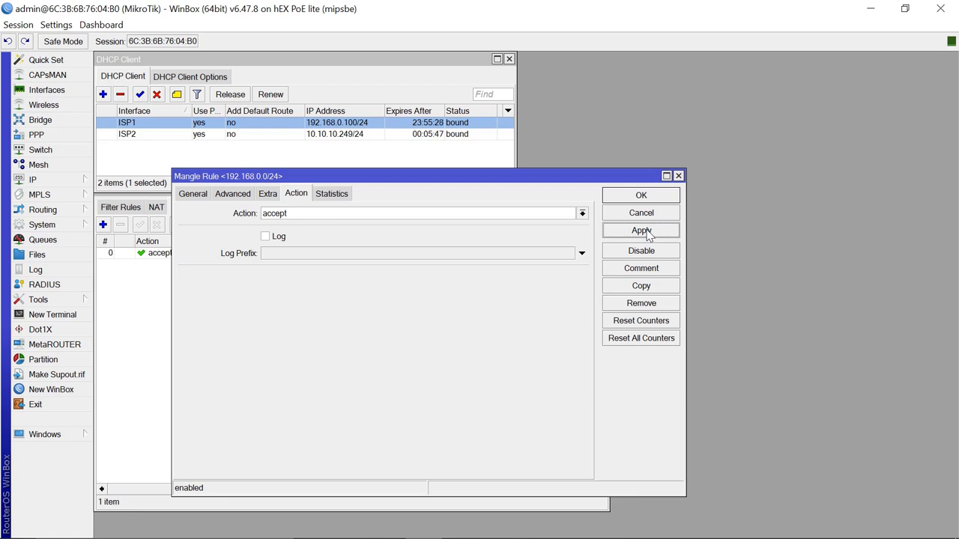
click(641, 231)
Copy the ISP1 accept mangle rule, set the copy's destination address to ISP2's network 10.10.10.0/24, and save both rules
click(650, 289)
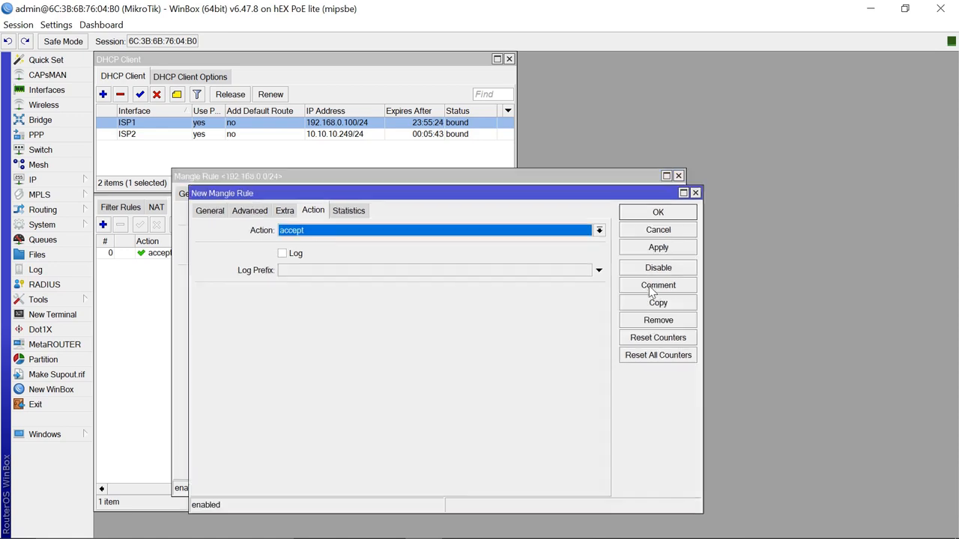
click(210, 212)
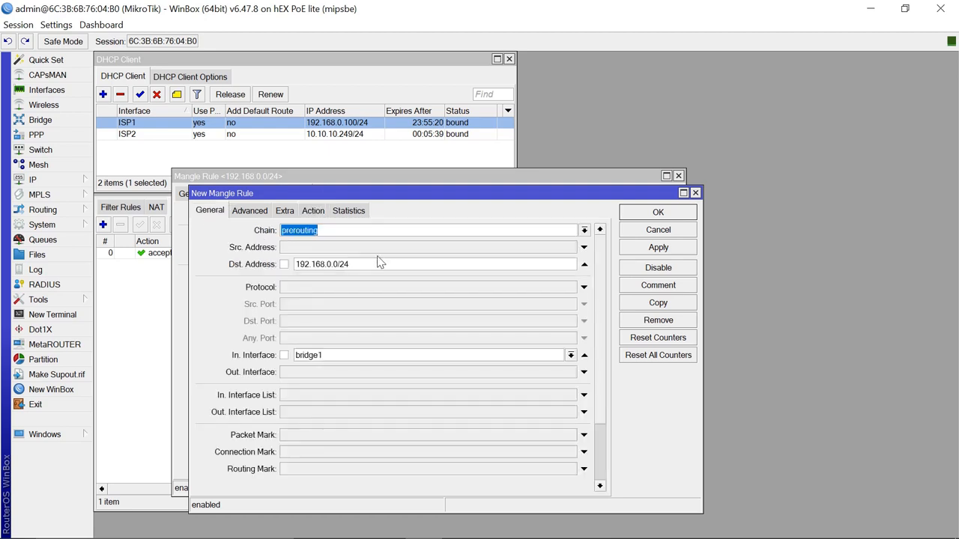
click(348, 266)
double_click(348, 266)
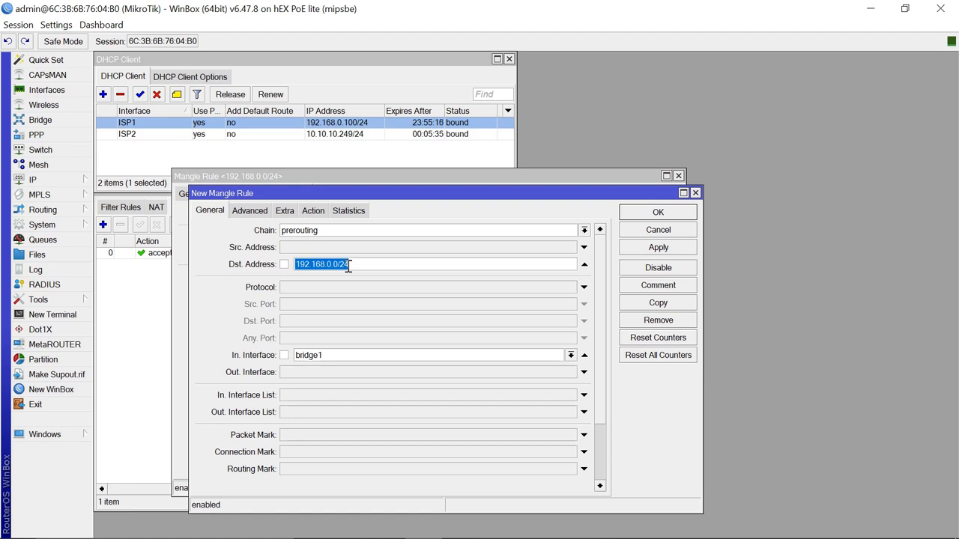
click(336, 136)
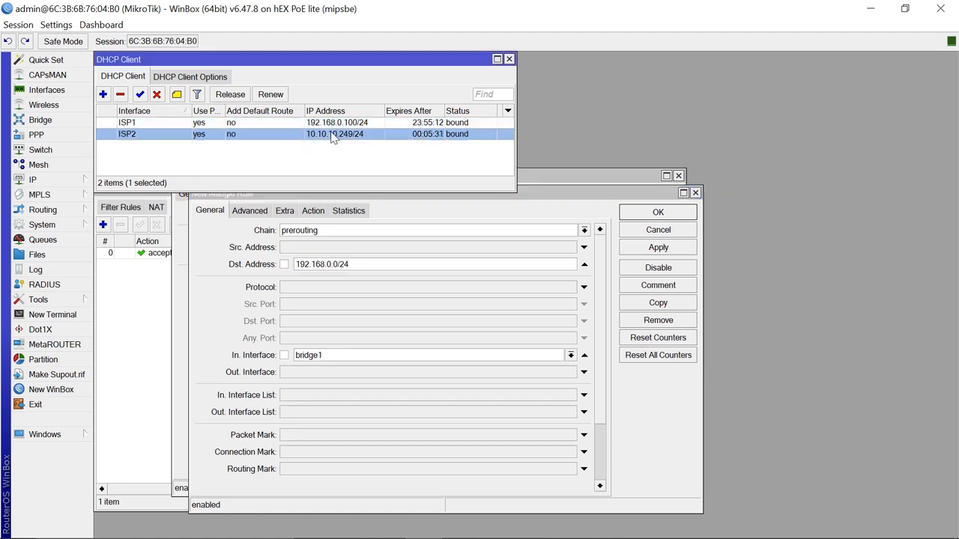
double_click(360, 264)
text(10)
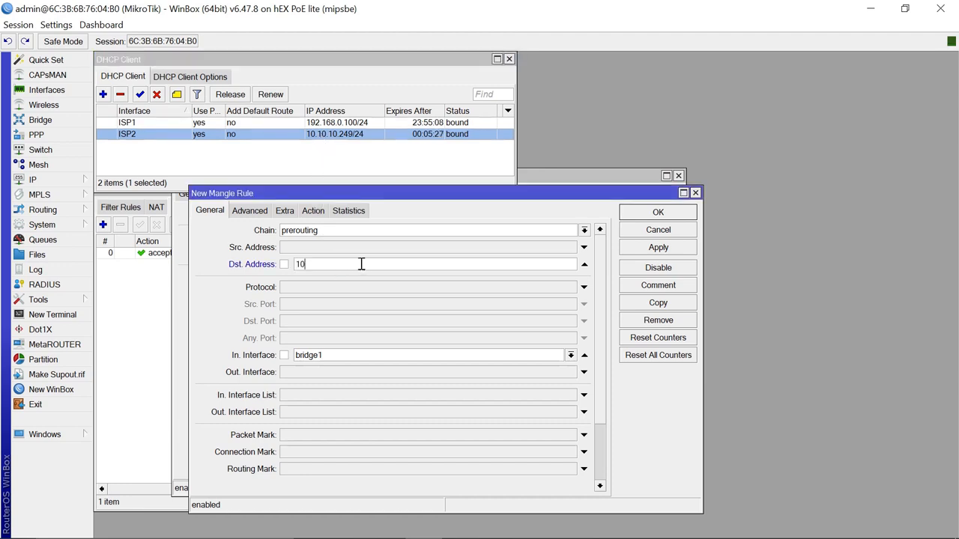
text(.10.10.0/24)
click(659, 248)
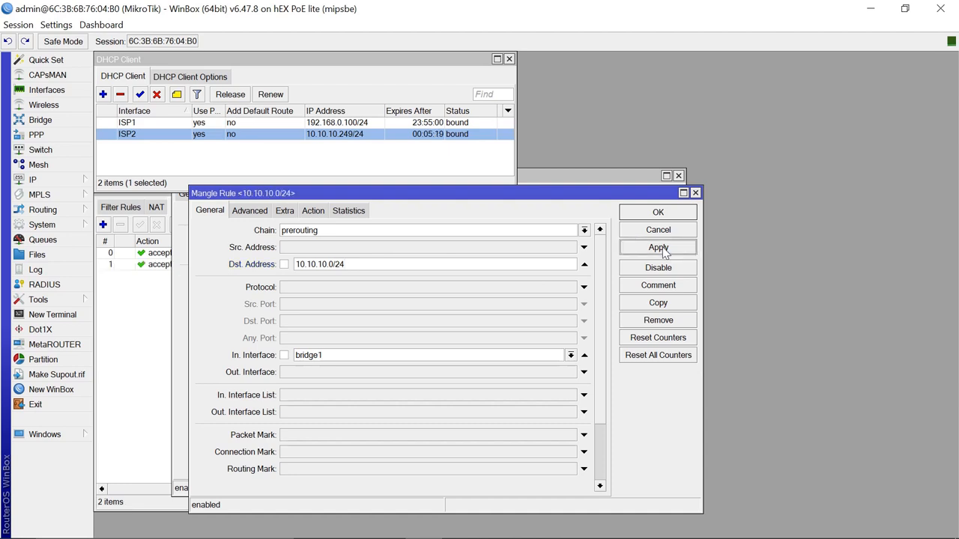
click(656, 212)
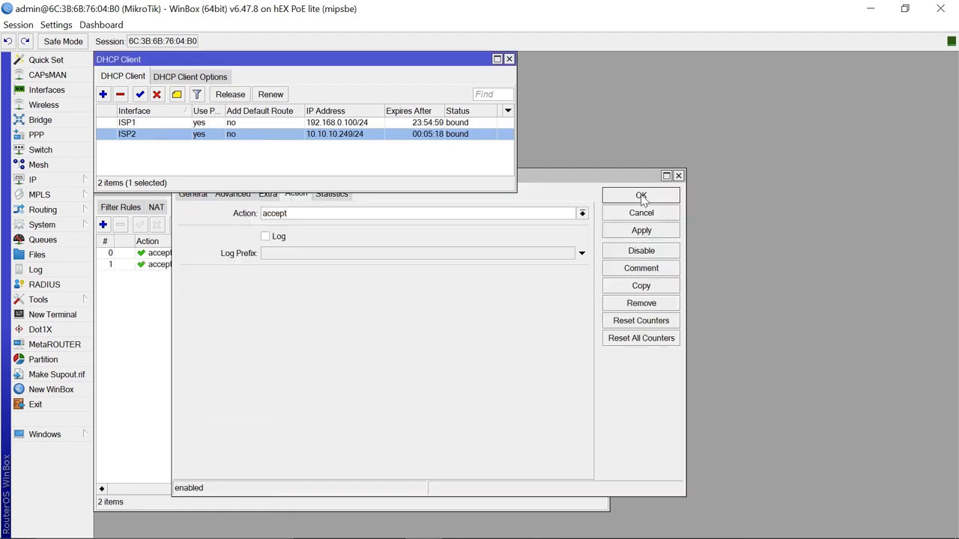
click(642, 196)
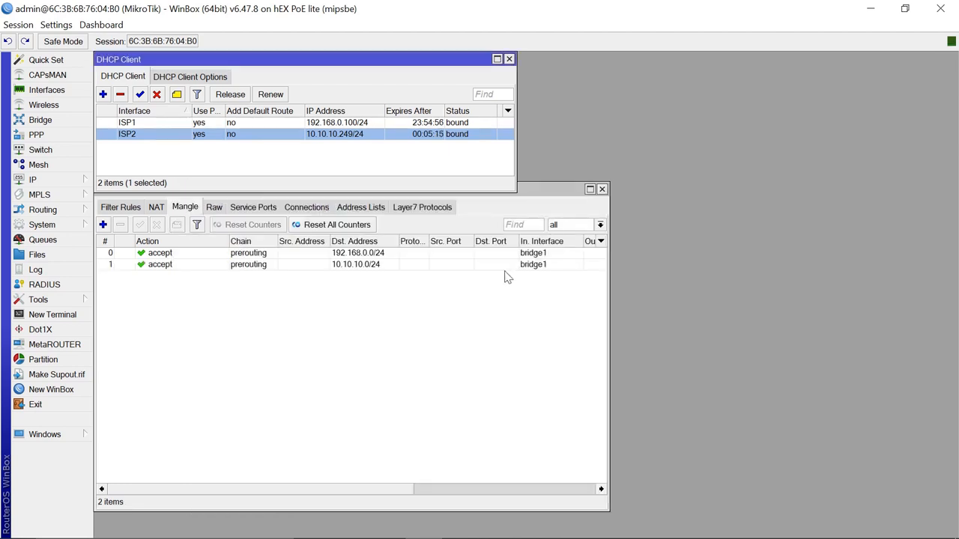
Start a new prerouting mangle rule with incoming interface ISP1 and connection mark no-mark
click(537, 195)
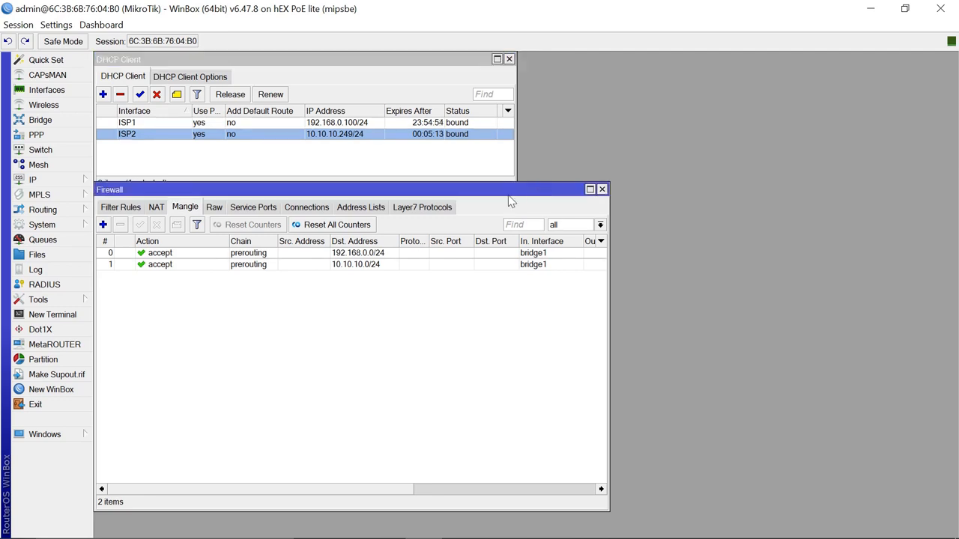
drag(471, 190, 472, 198)
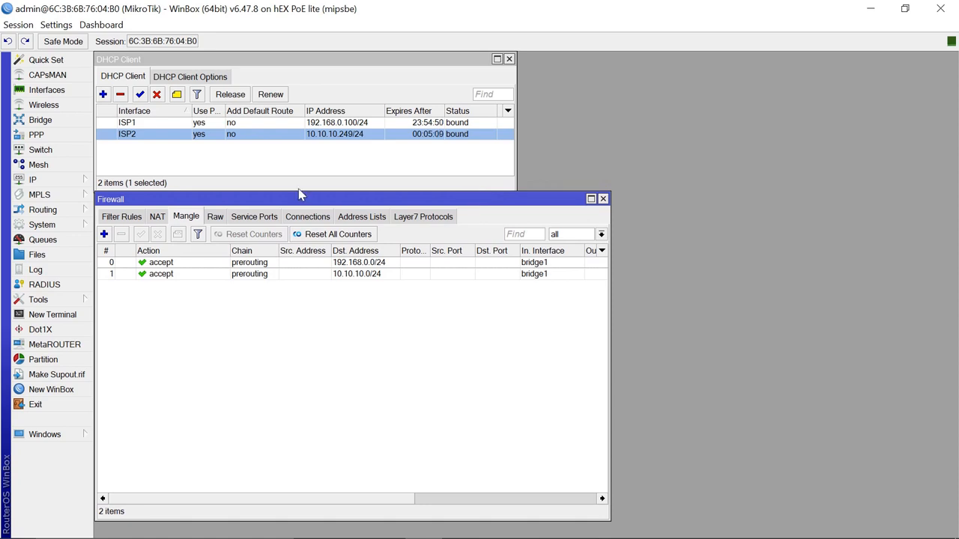
click(105, 234)
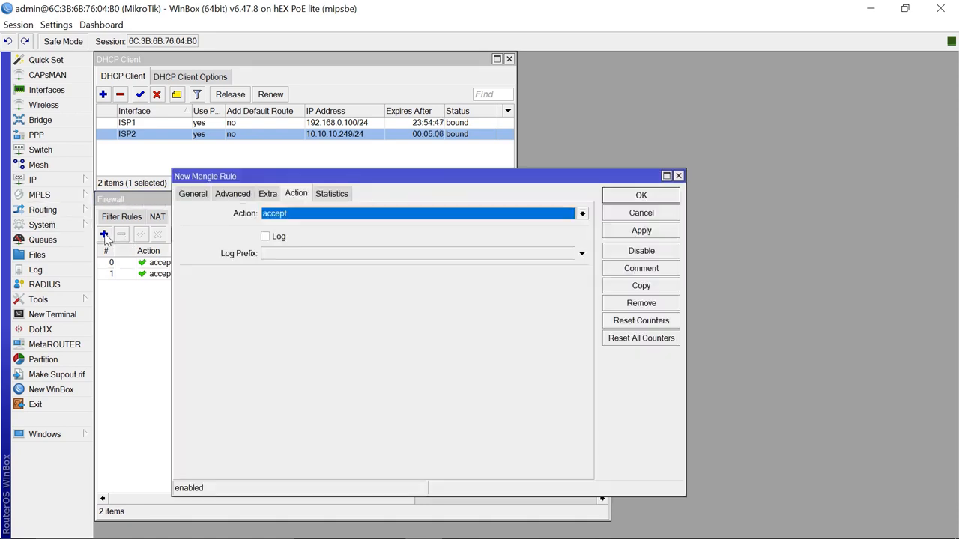
click(198, 198)
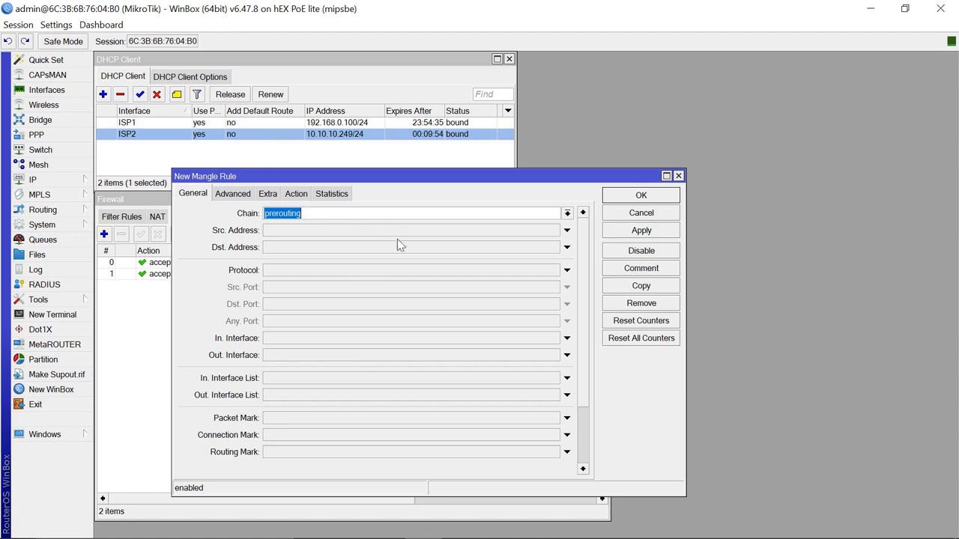
click(566, 338)
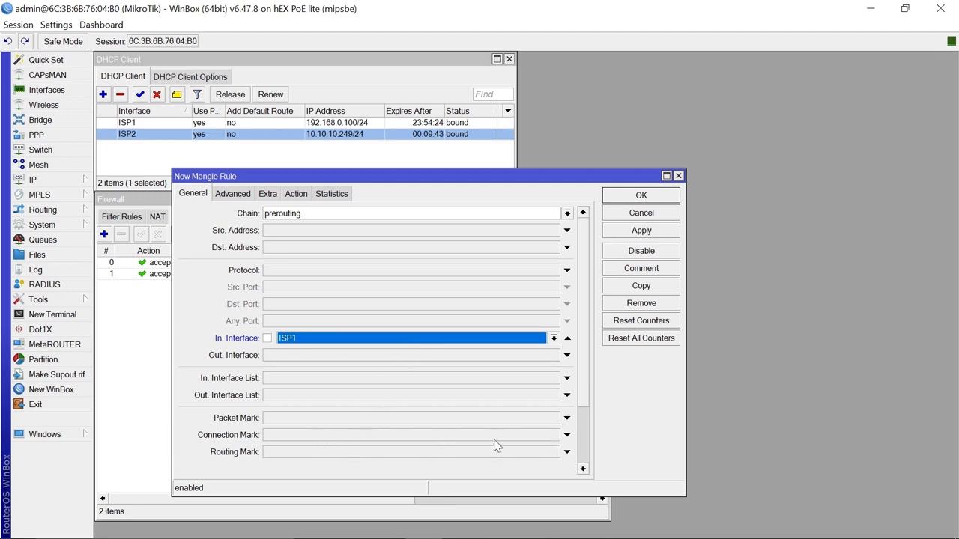
click(567, 435)
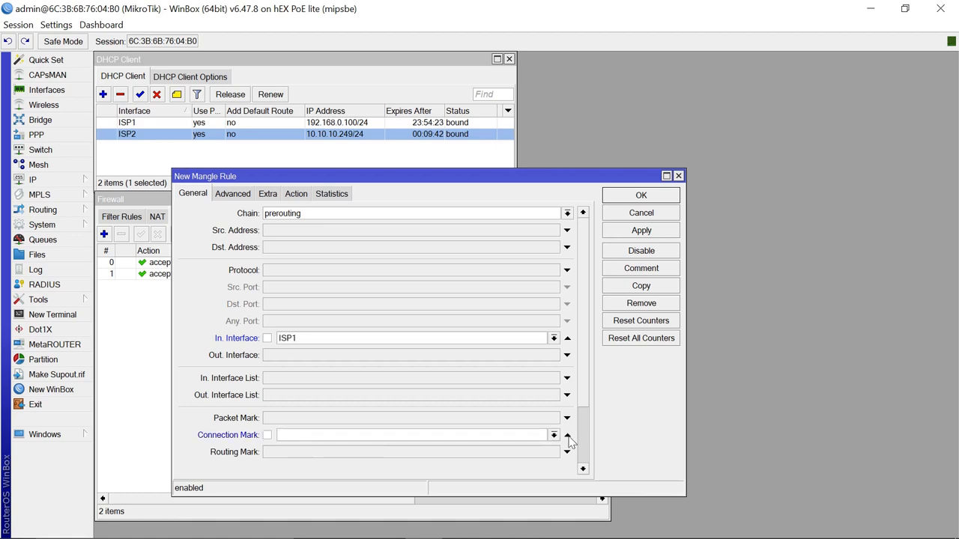
click(553, 435)
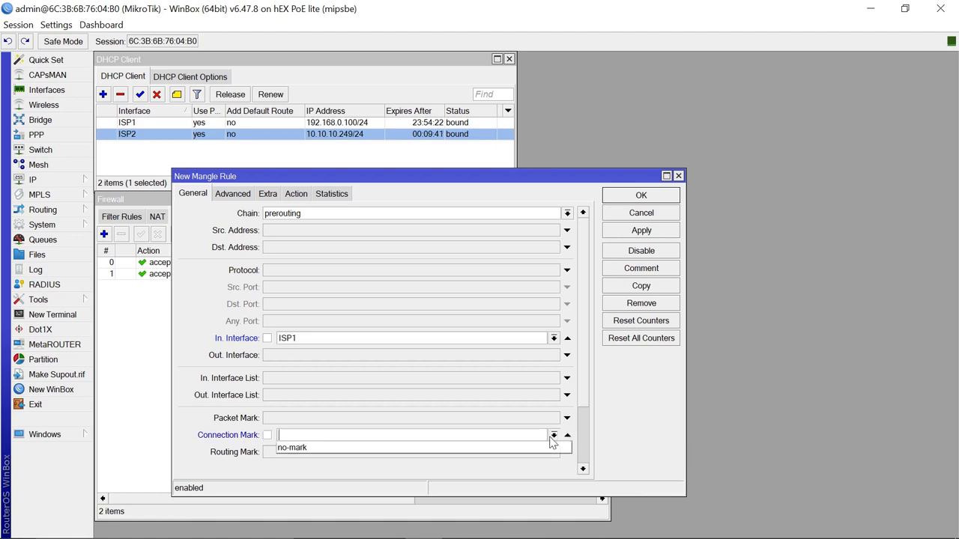
click(330, 448)
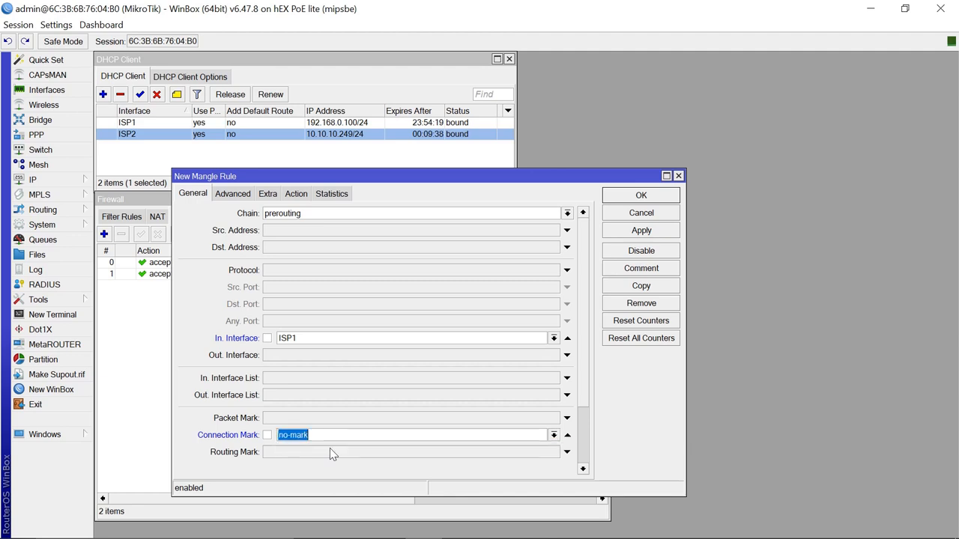
Set the ISP1 rule's action to mark connection with new connection mark ISP1-CONN, keep passthrough enabled, and save the rule
click(296, 197)
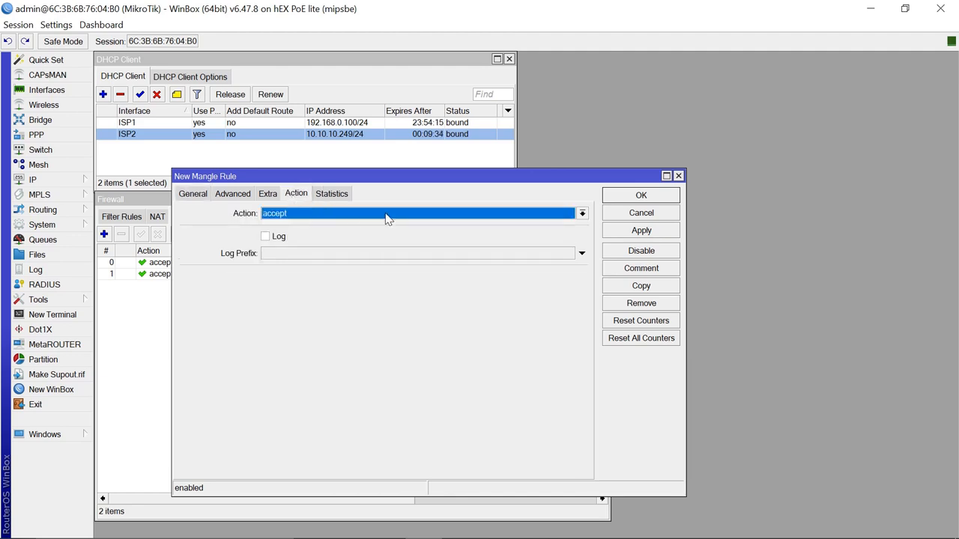
click(582, 215)
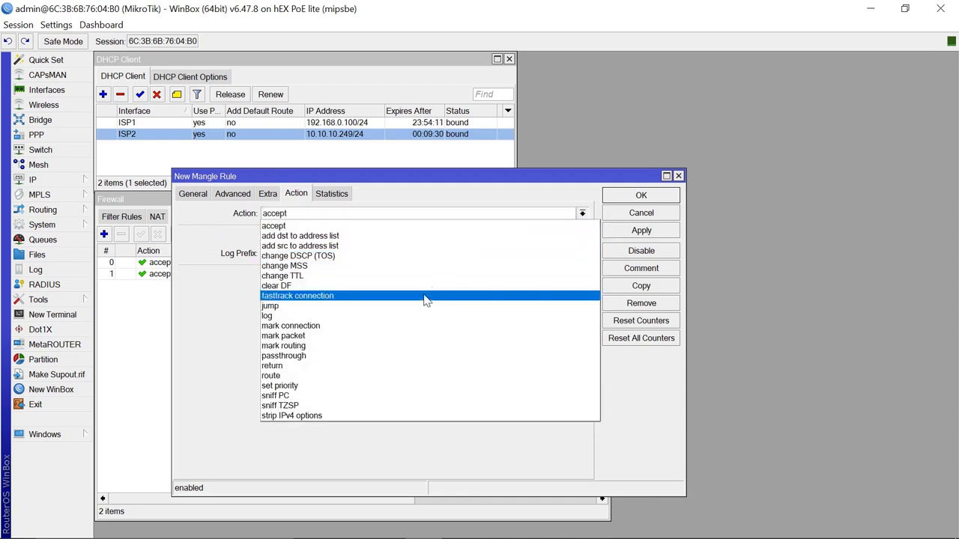
click(318, 326)
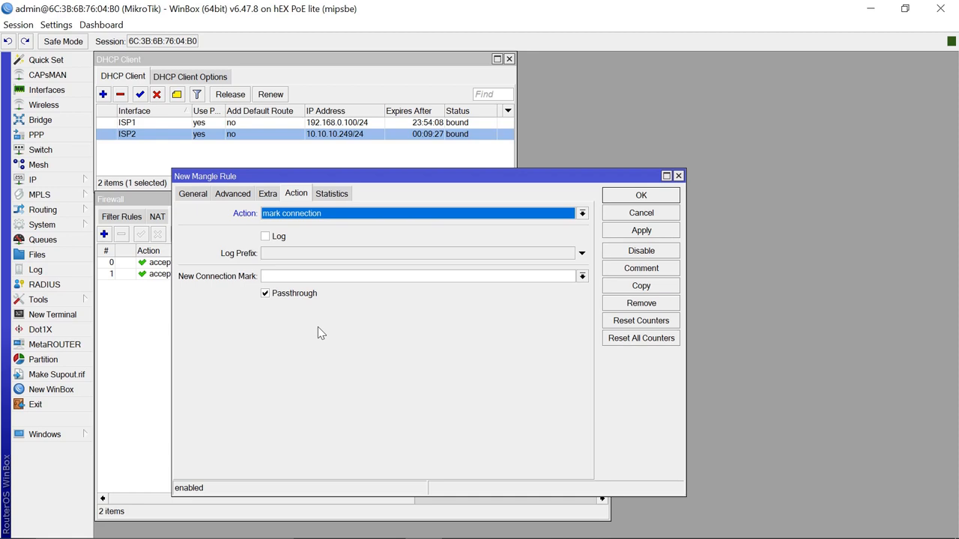
click(285, 277)
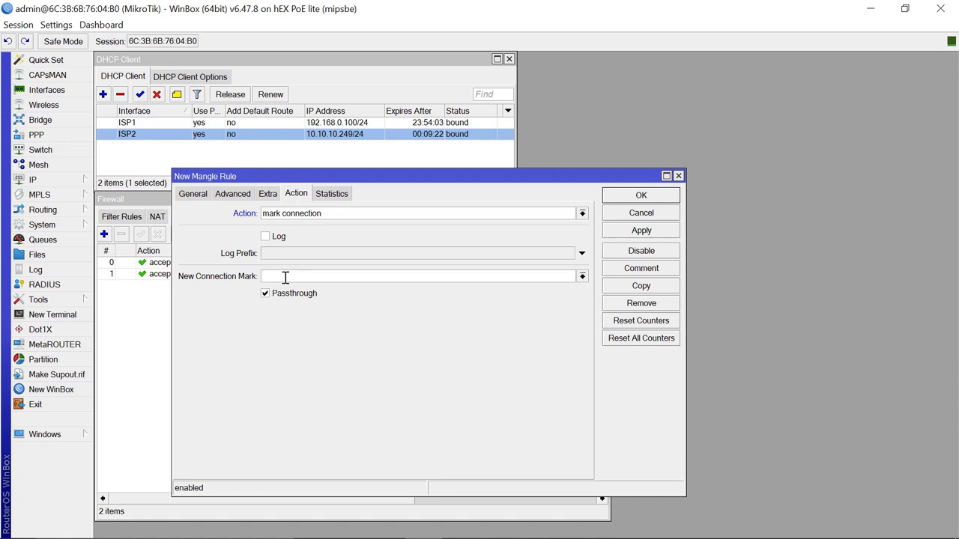
text(ISP1-CONN)
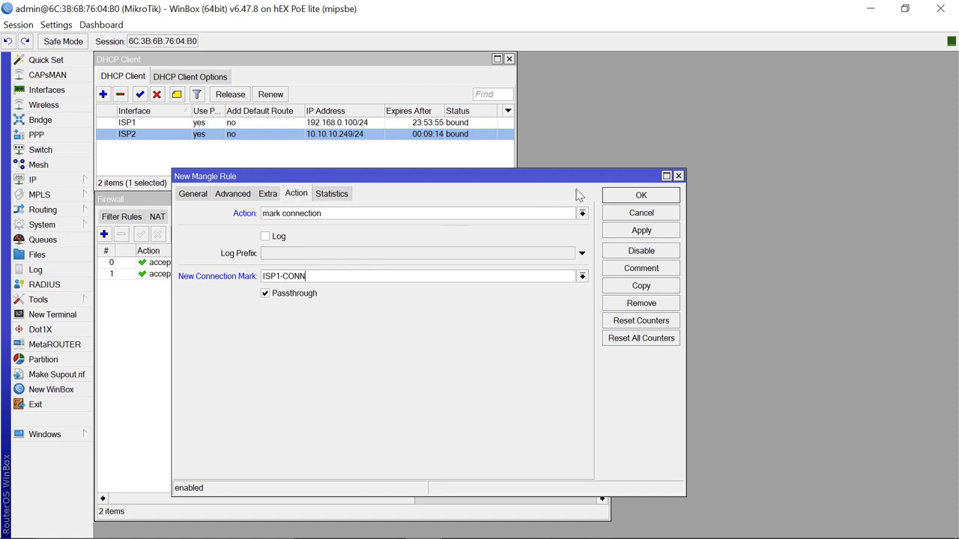
click(645, 234)
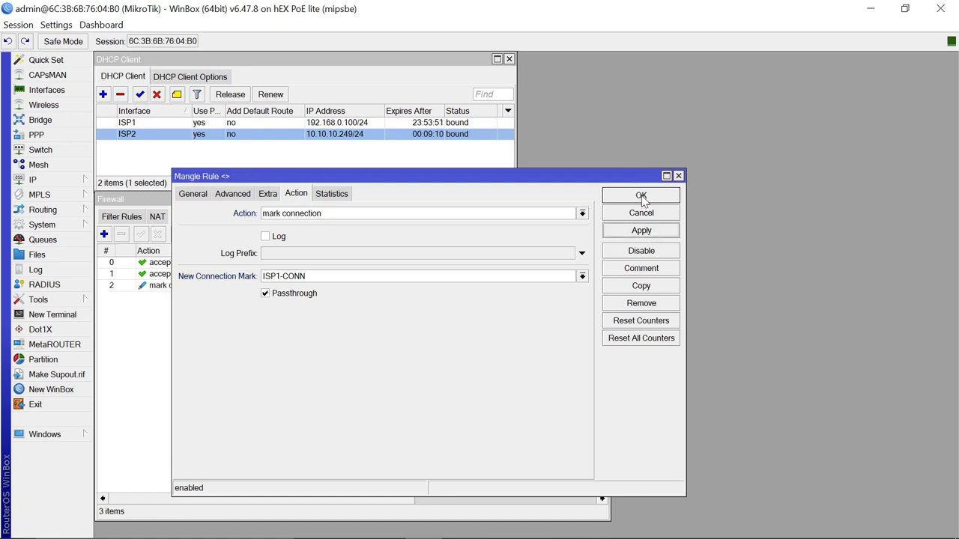
click(641, 196)
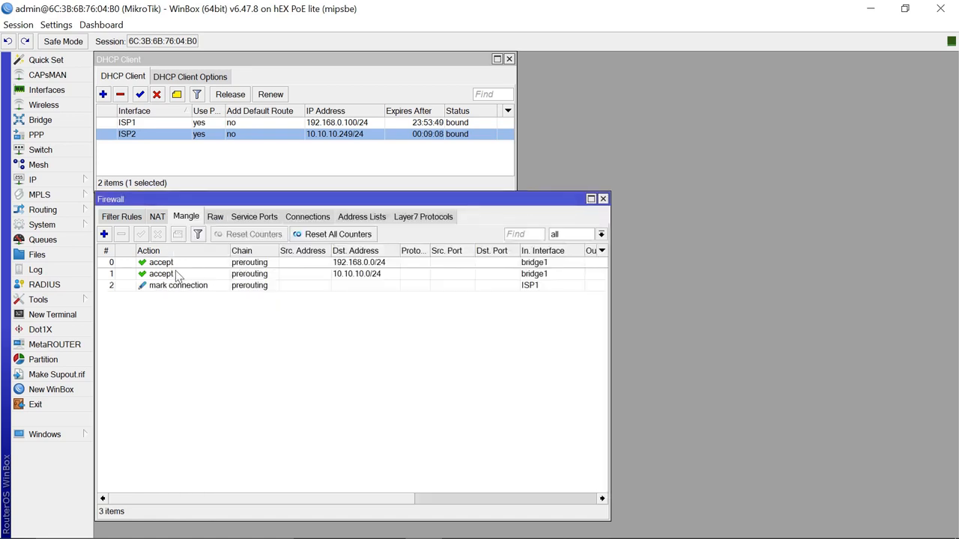
Start another prerouting mangle rule with incoming interface ISP2 and connection mark no-mark
click(104, 235)
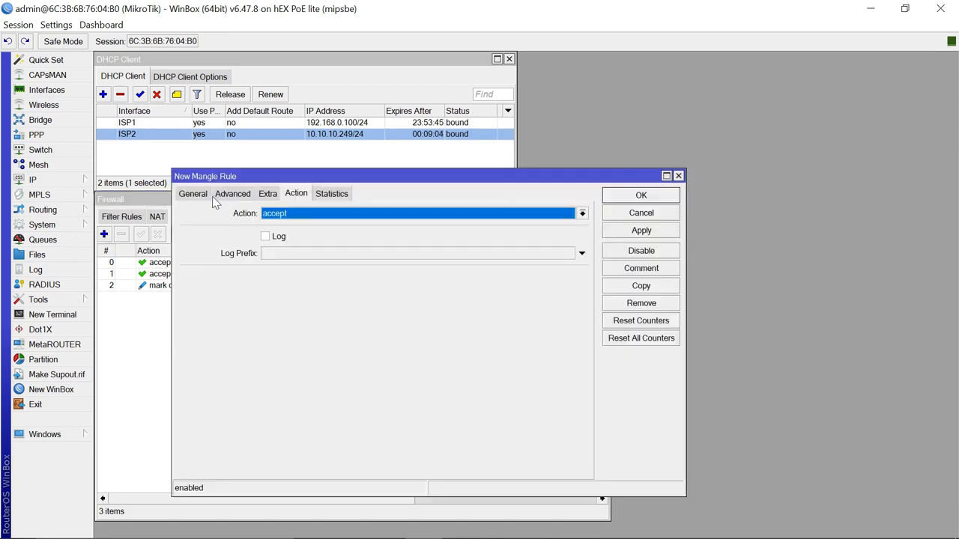
click(194, 195)
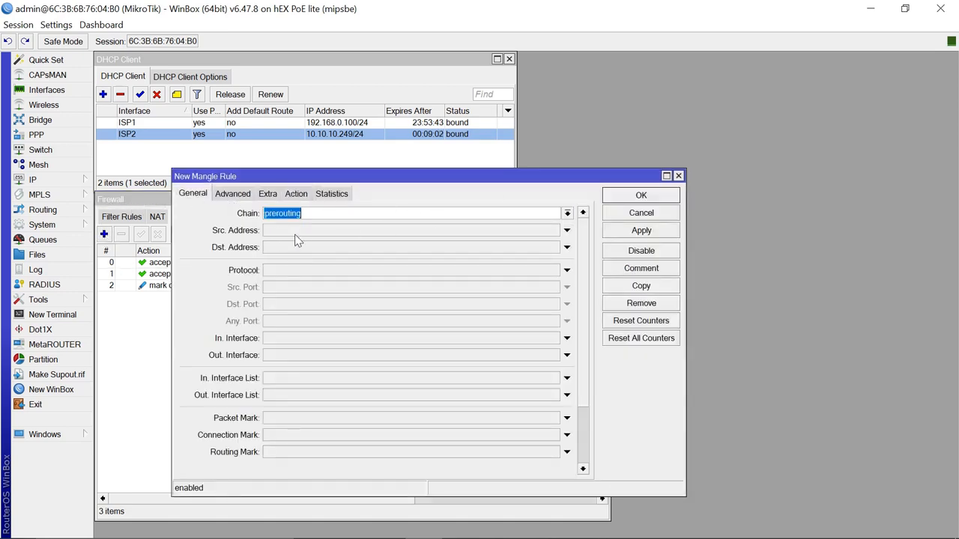
click(567, 338)
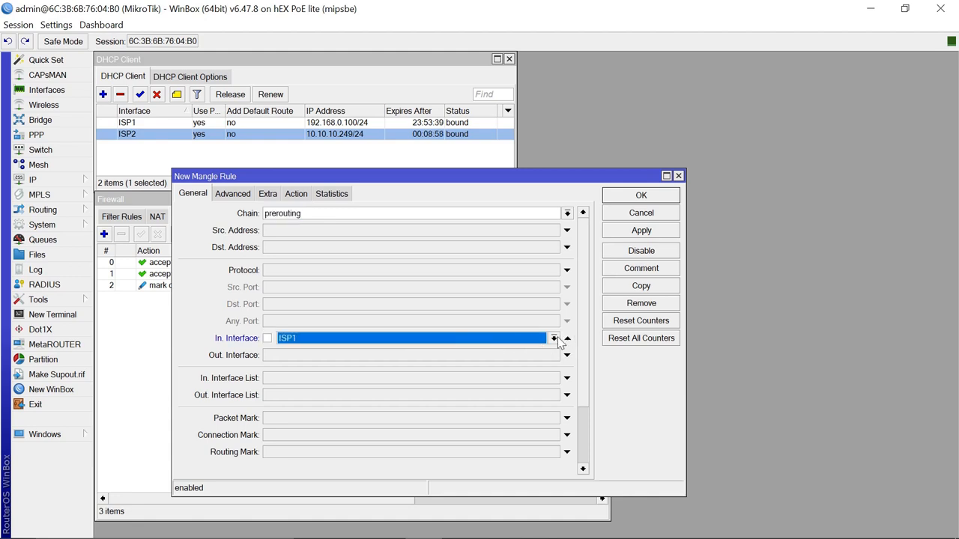
click(556, 339)
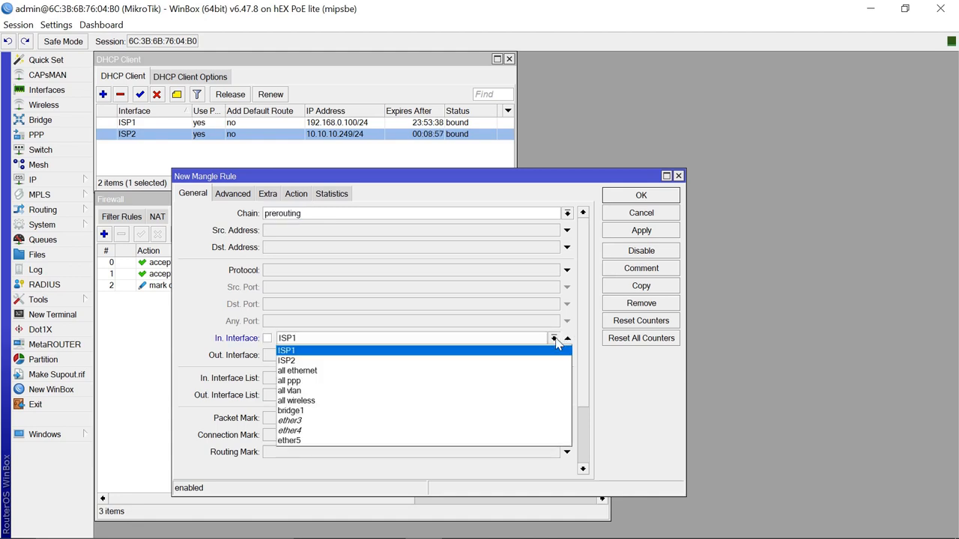
click(358, 360)
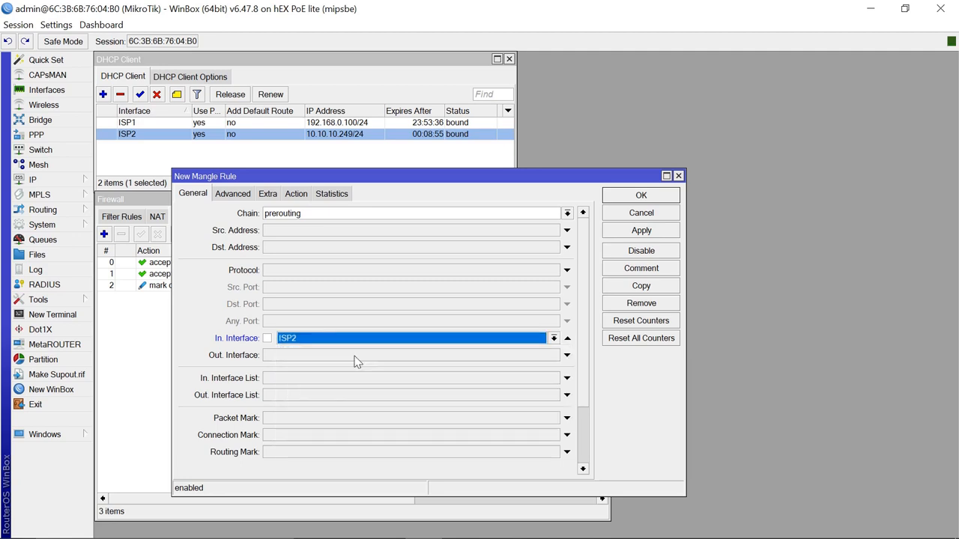
click(567, 435)
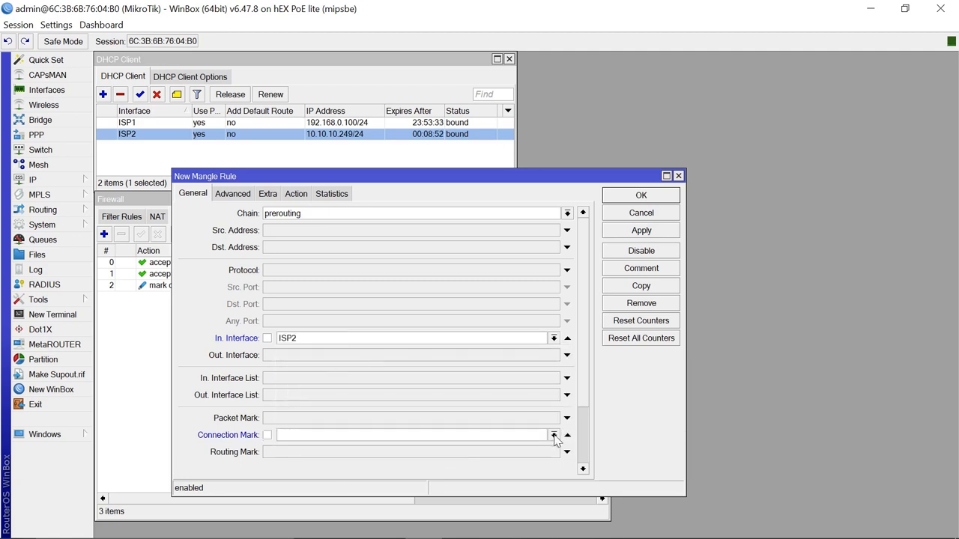
click(554, 435)
click(318, 460)
Set the ISP2 rule's action to mark connection with new connection mark ISP2-CONN, keep passthrough enabled, and save the rule
click(296, 193)
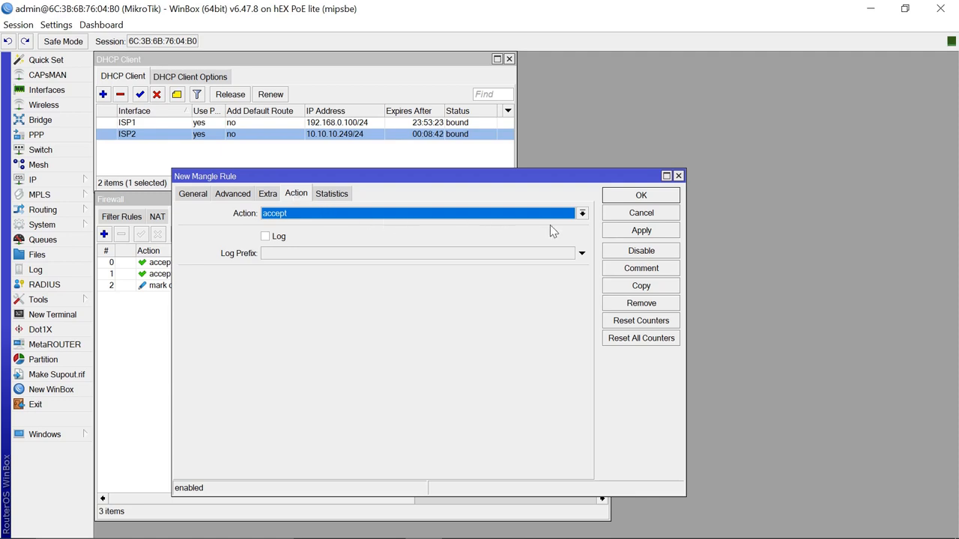
click(582, 214)
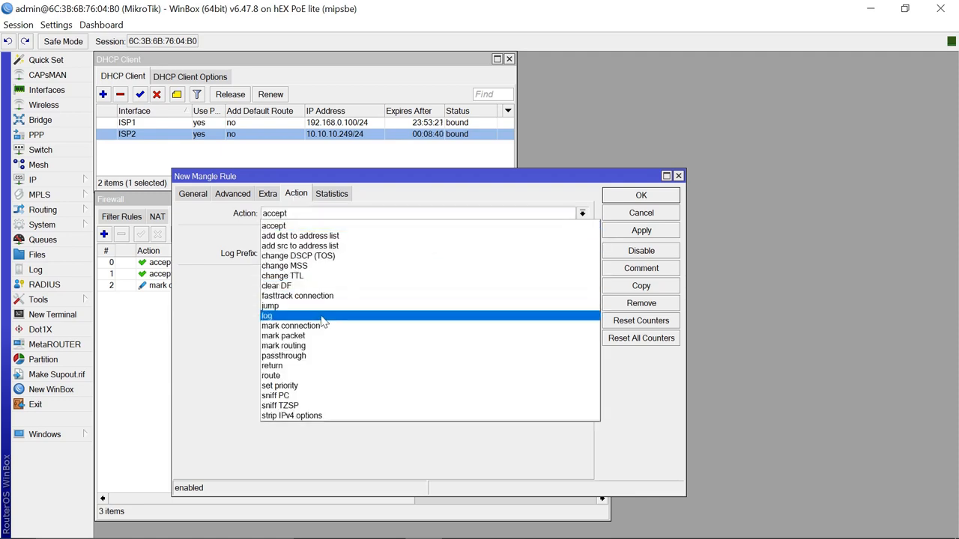
click(318, 326)
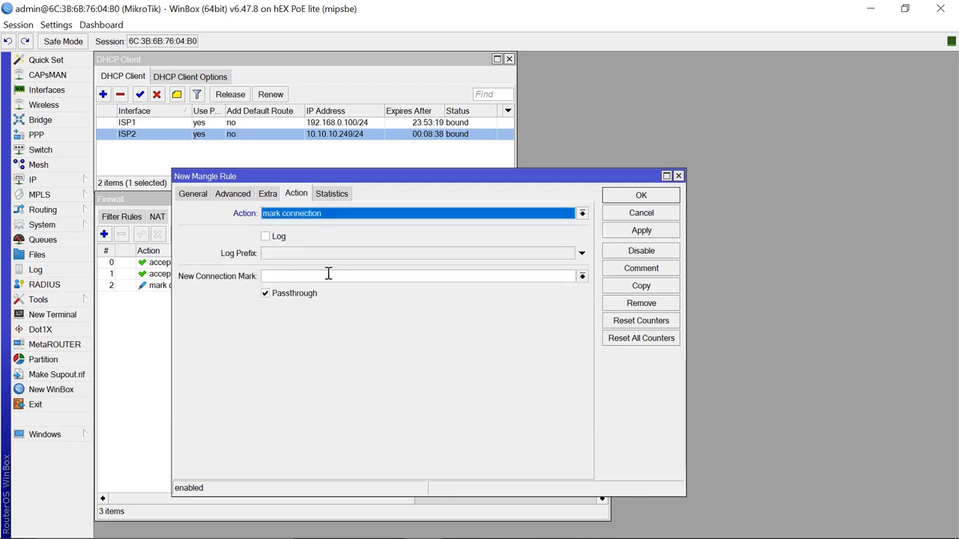
click(281, 276)
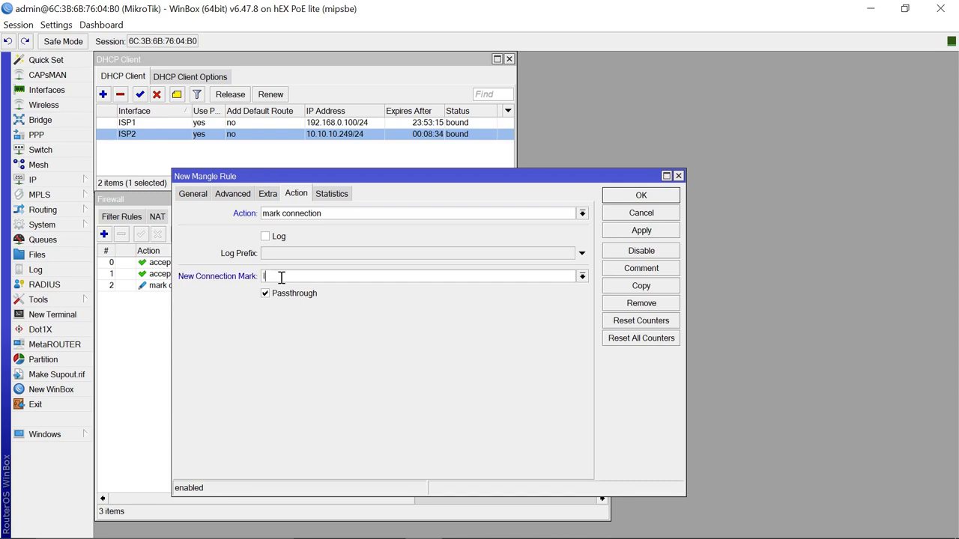
text(ISP22CONN)
click(639, 232)
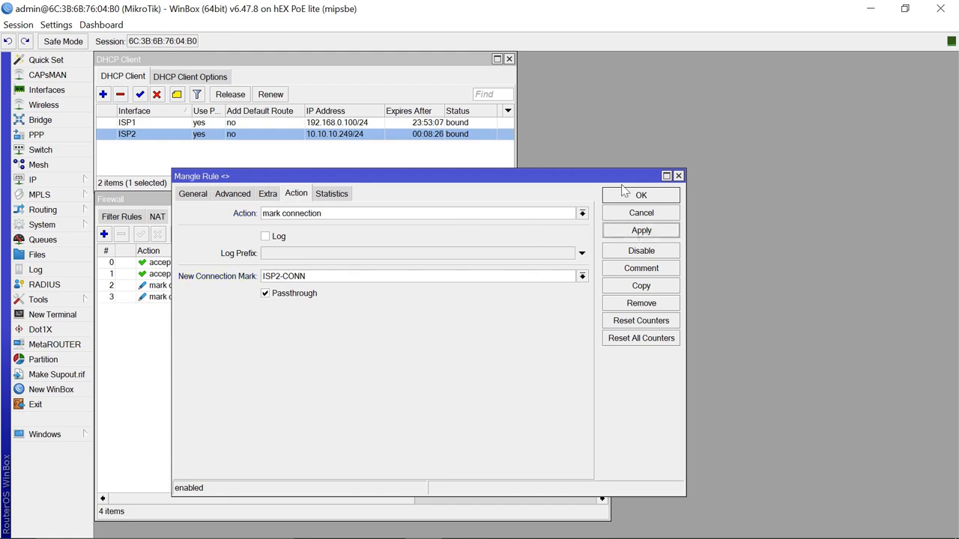
click(643, 196)
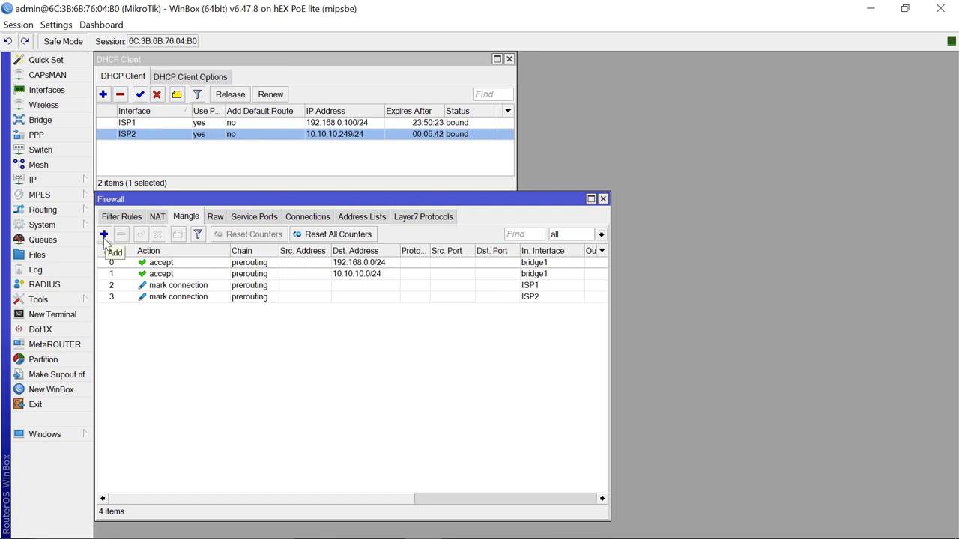
Start a new prerouting mangle rule with incoming interface bridge1 and connection mark no-mark
click(104, 235)
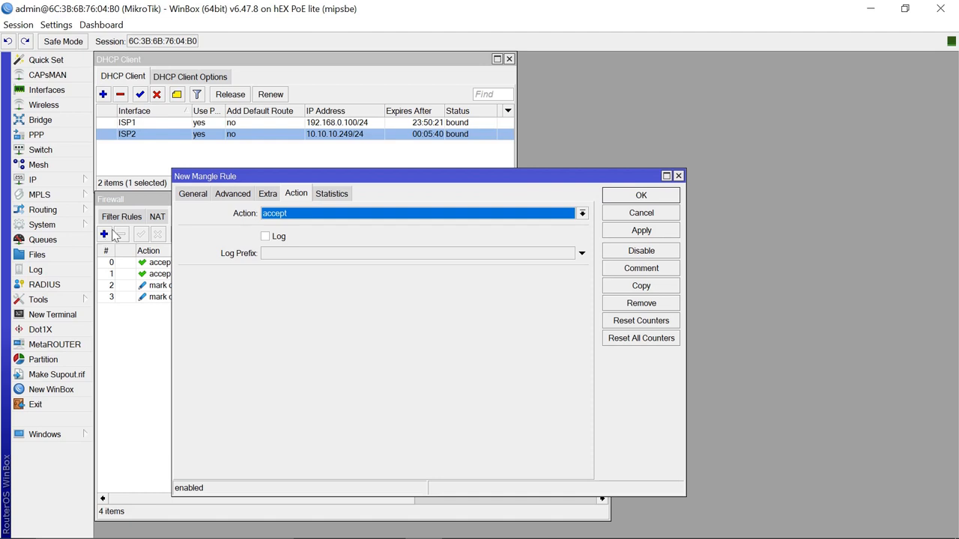
click(192, 195)
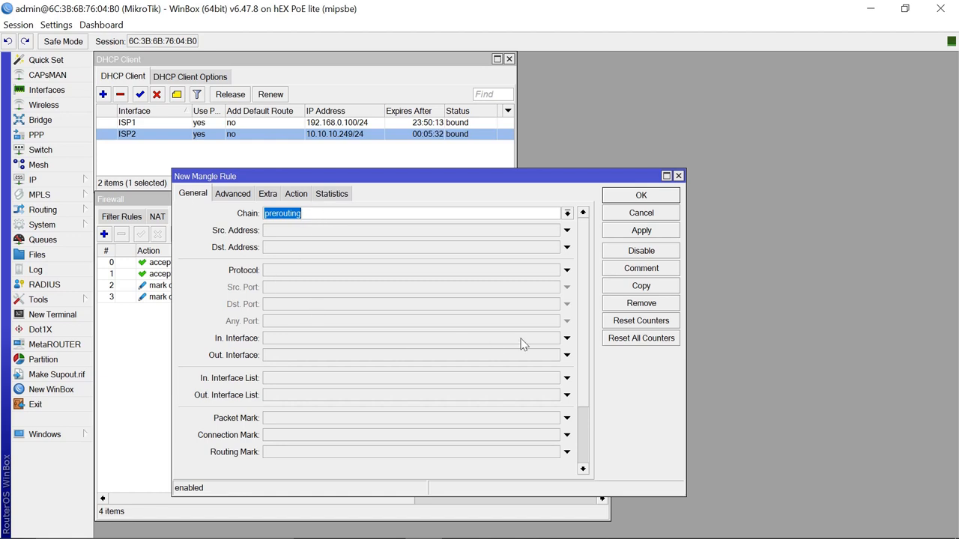
click(570, 340)
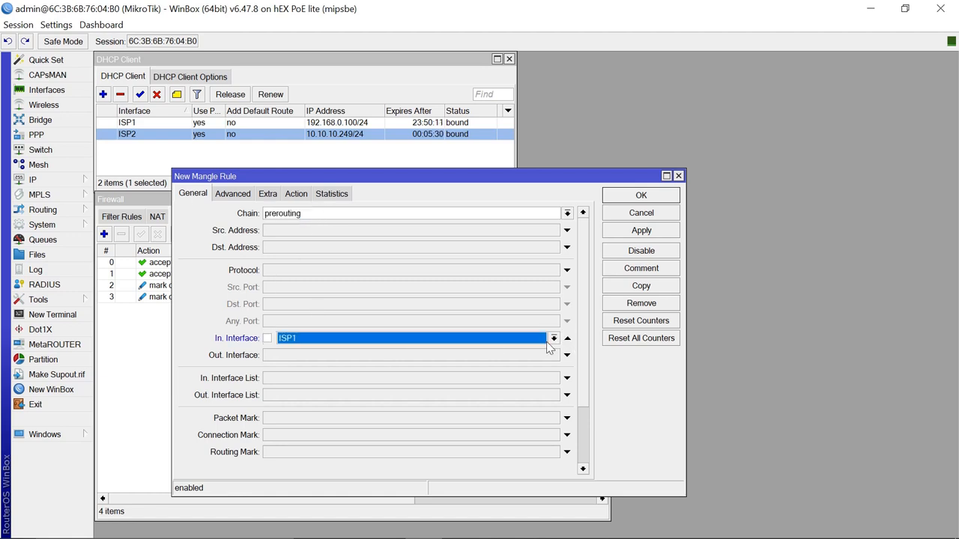
click(550, 344)
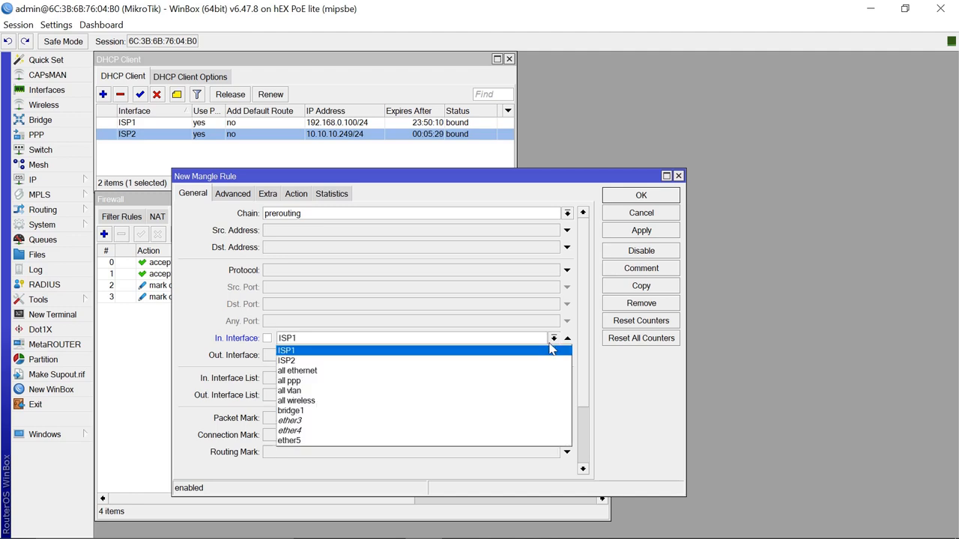
click(317, 411)
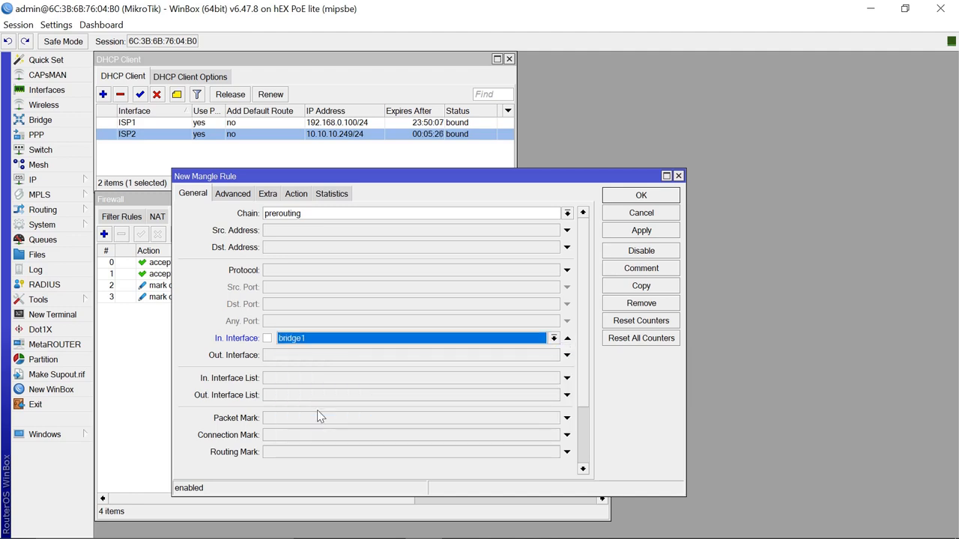
click(567, 435)
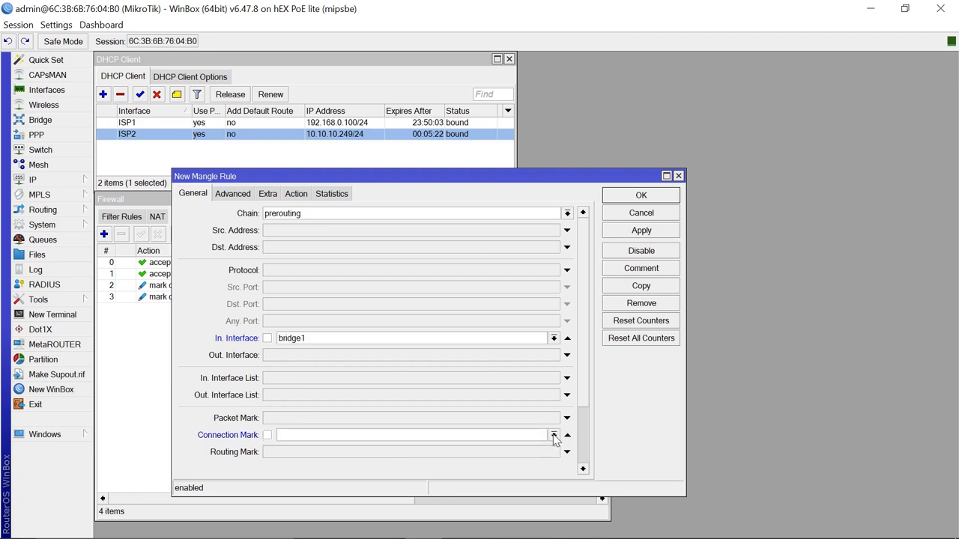
click(553, 435)
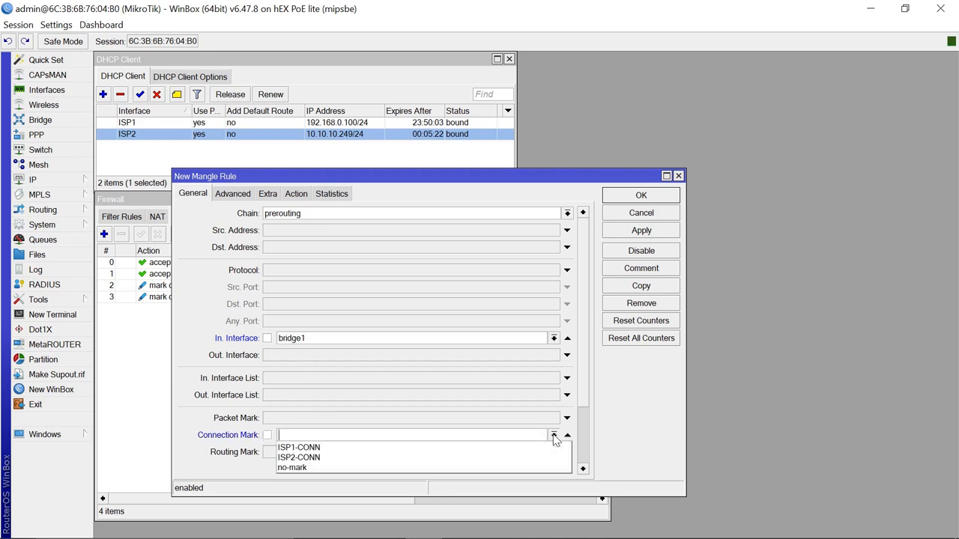
click(332, 467)
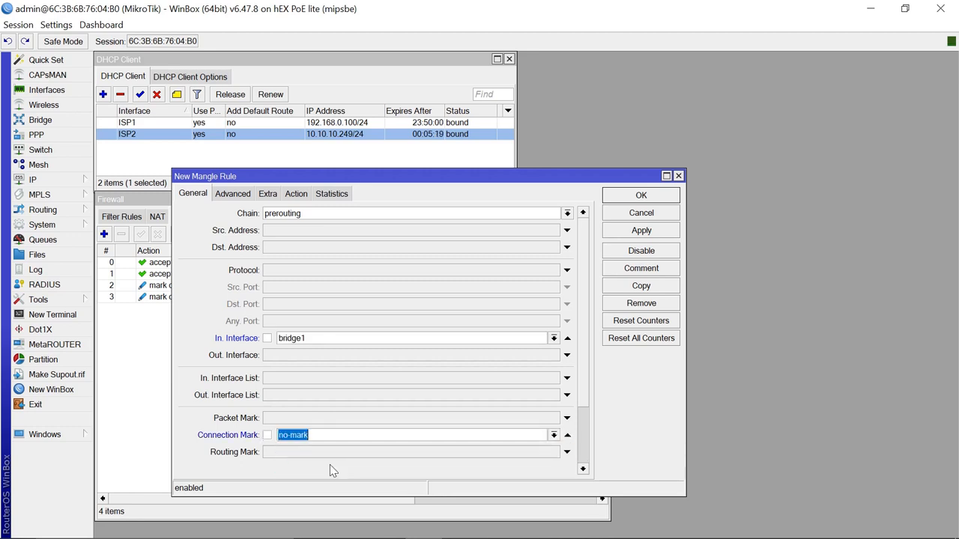
Set the bridge1 rule's destination address type to local and invert the match
click(269, 195)
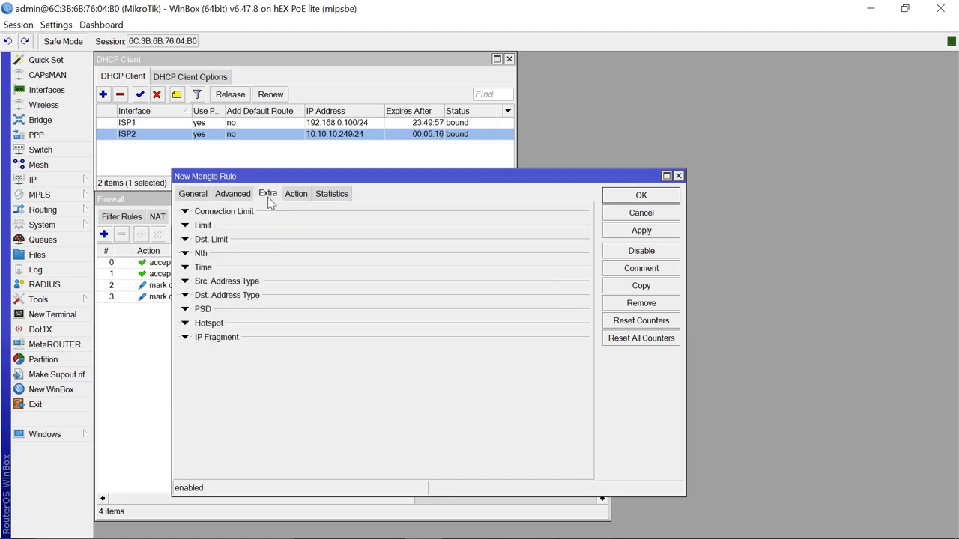
click(235, 296)
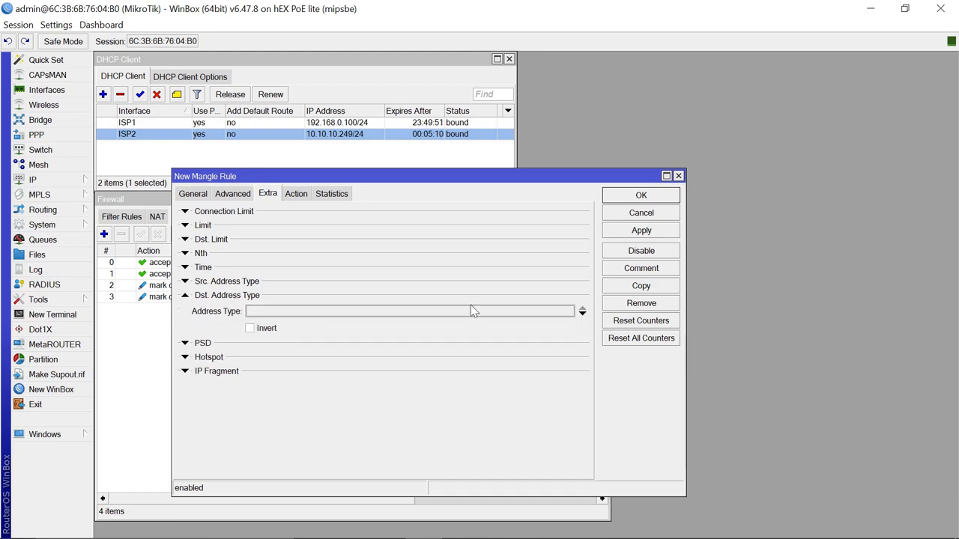
click(583, 314)
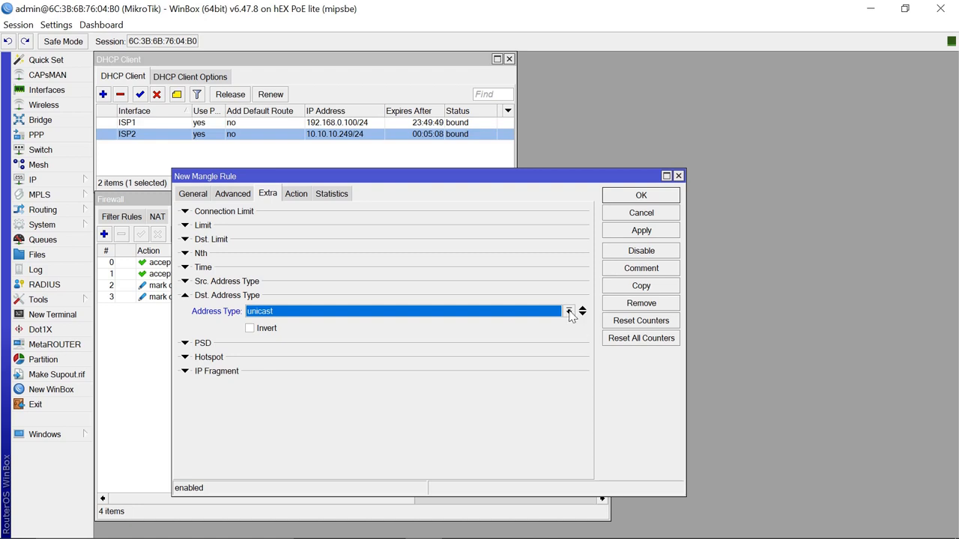
click(568, 313)
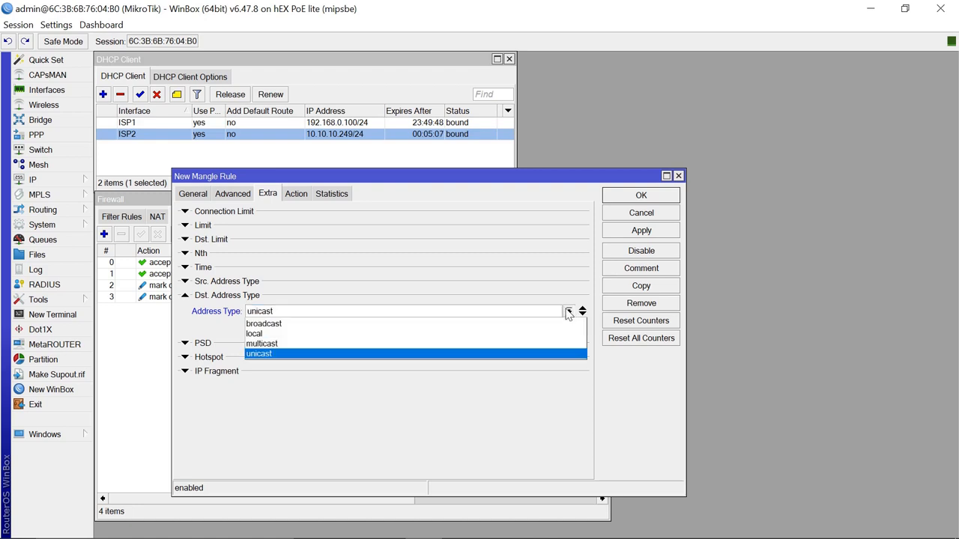
click(324, 334)
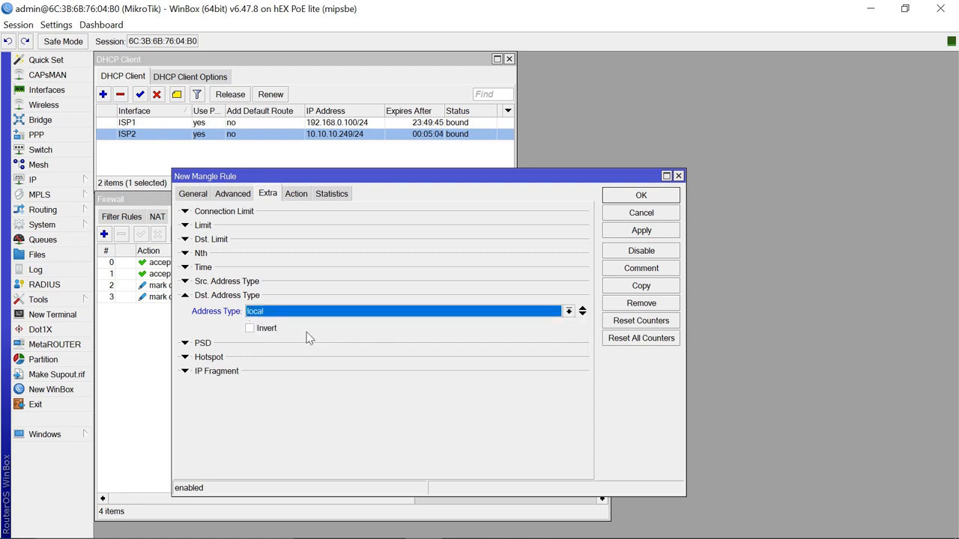
click(250, 330)
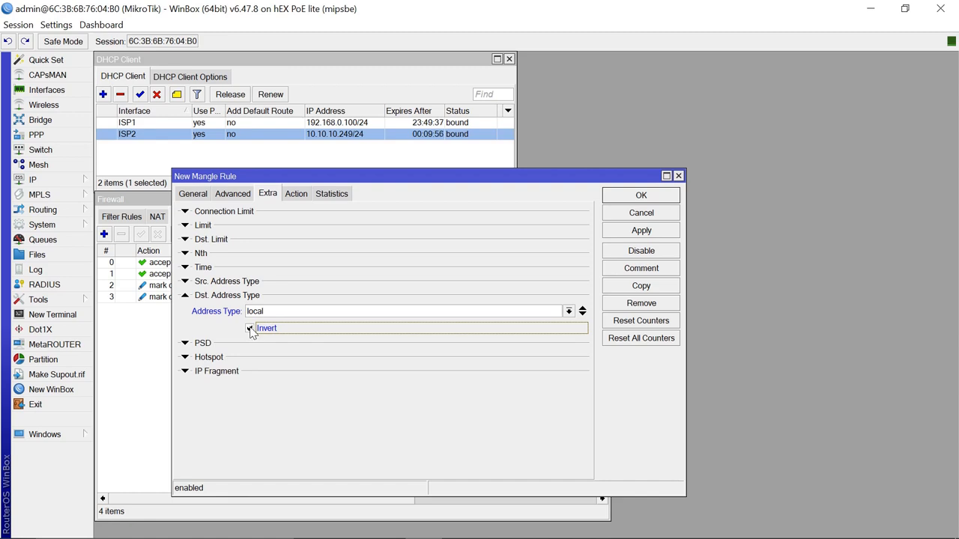
Set the rule's Per Connection Classifier to both addresses with remainder 0, and clear its default denominator
click(234, 196)
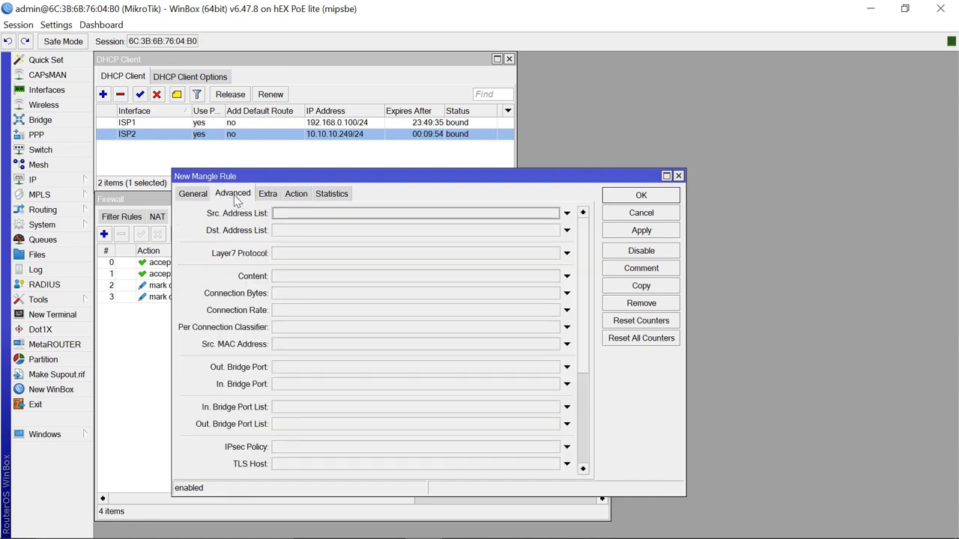
click(283, 330)
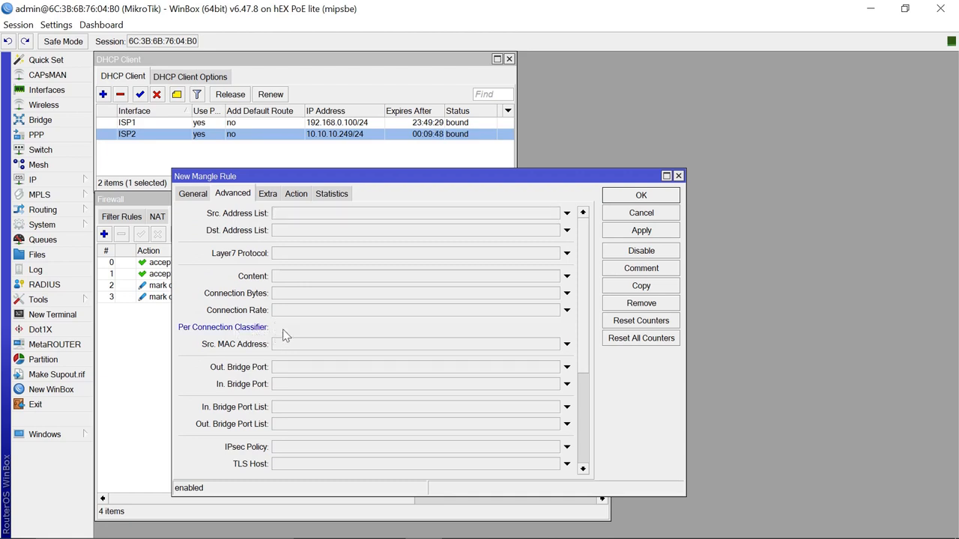
click(414, 327)
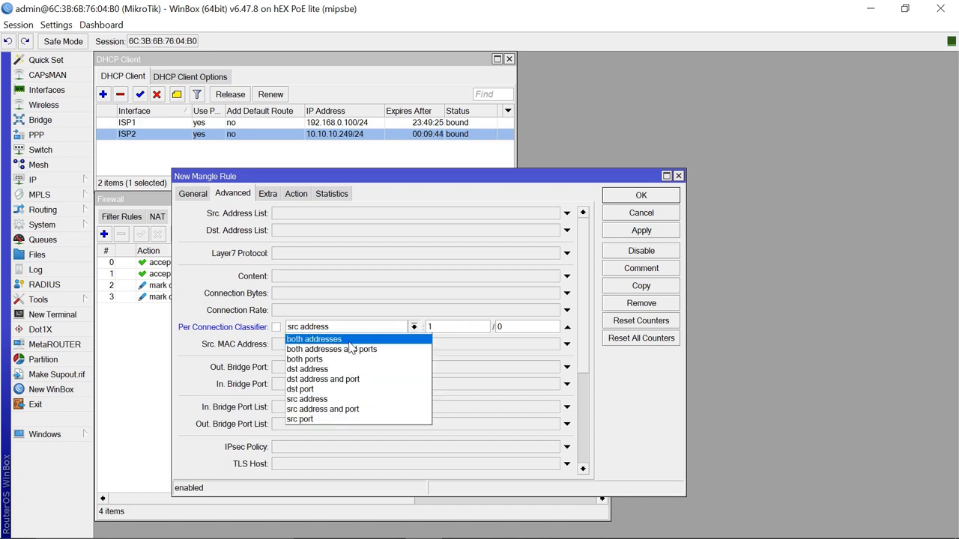
click(348, 341)
click(450, 325)
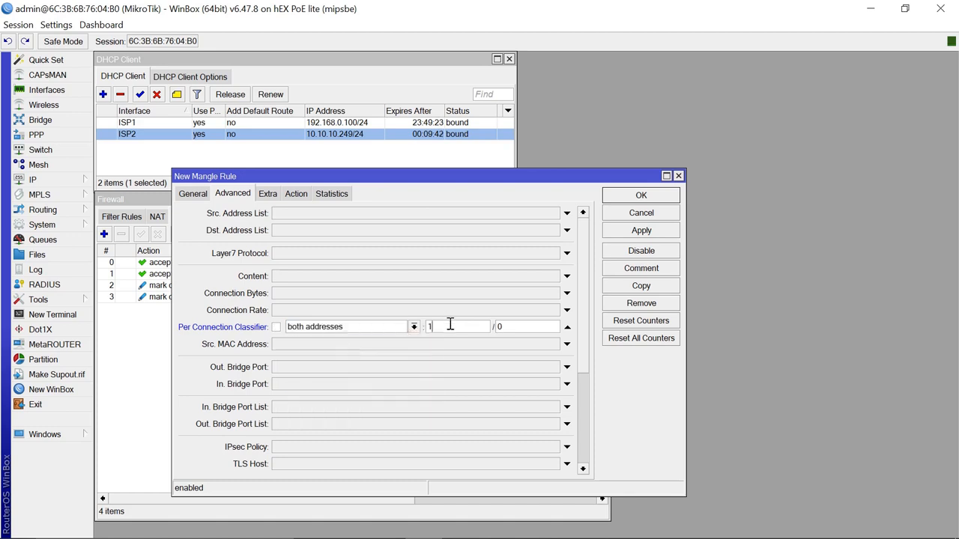
key(BackSpace)
Set the bridge1 rule's action to mark connection with new connection mark ISP1-CONN, keep passthrough enabled, and save the rule
click(296, 197)
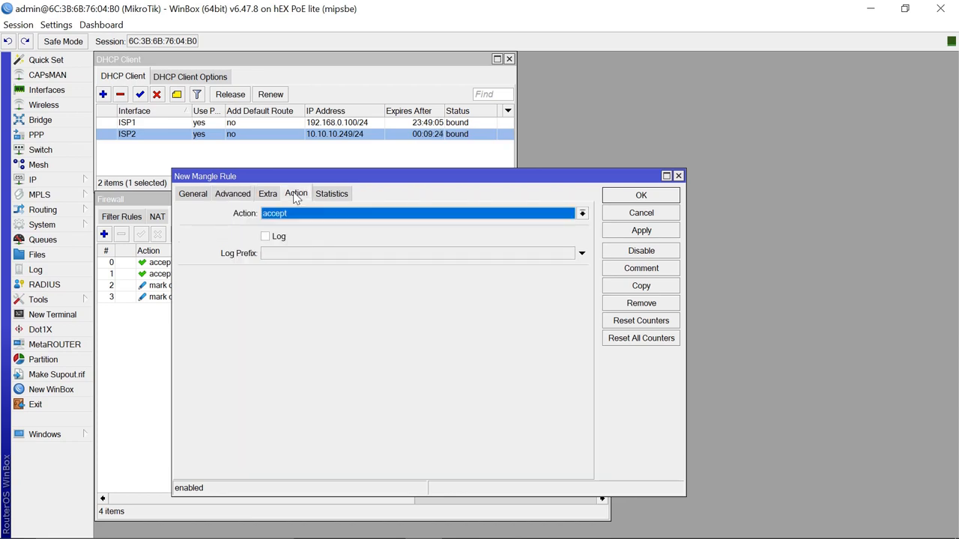
click(582, 214)
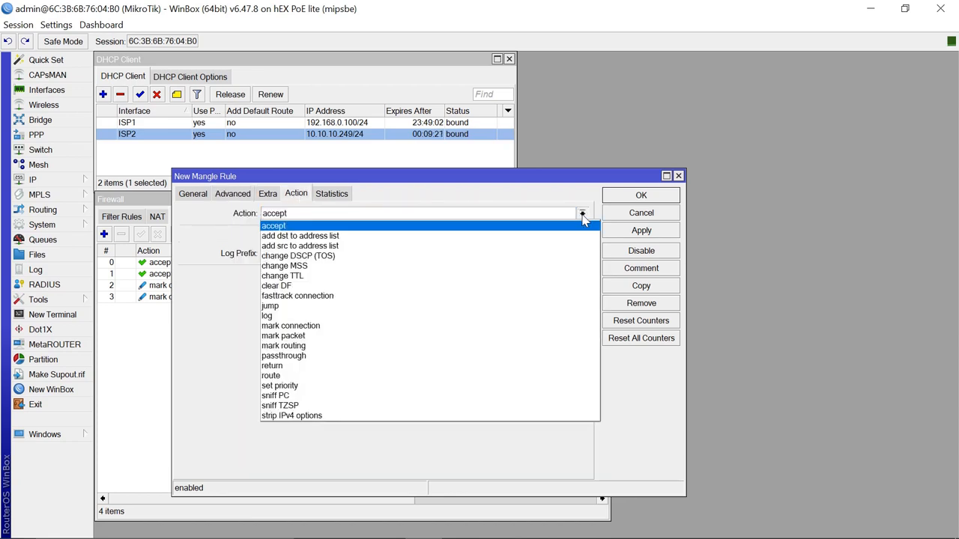
click(320, 327)
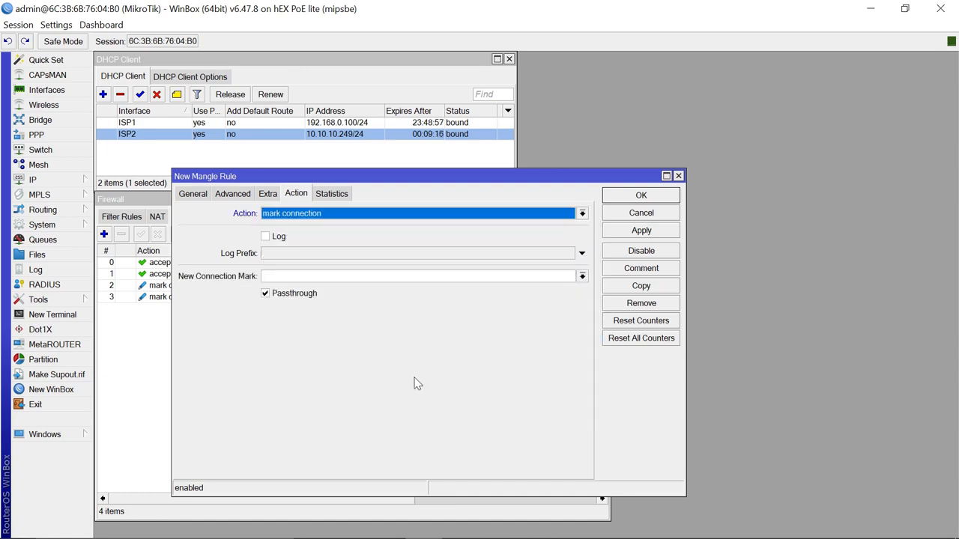
click(295, 276)
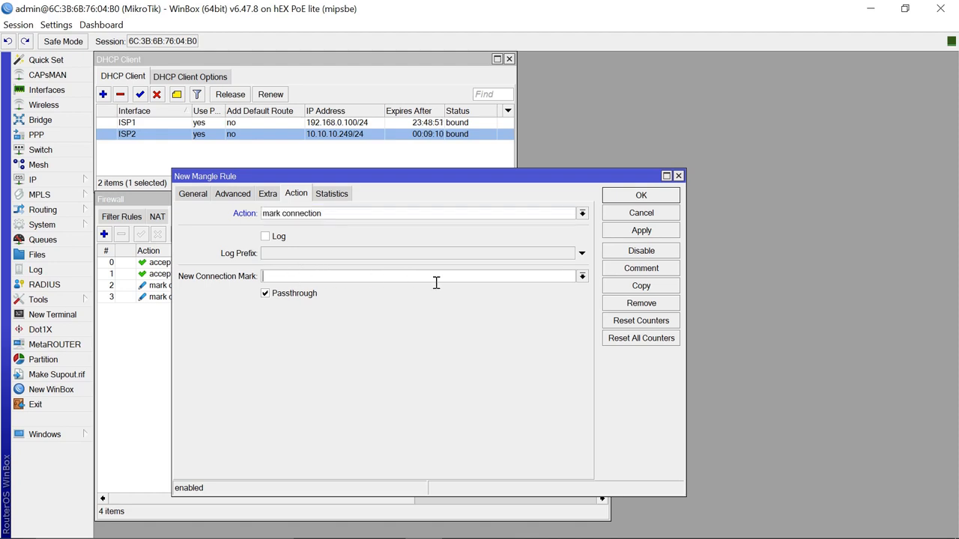
click(582, 276)
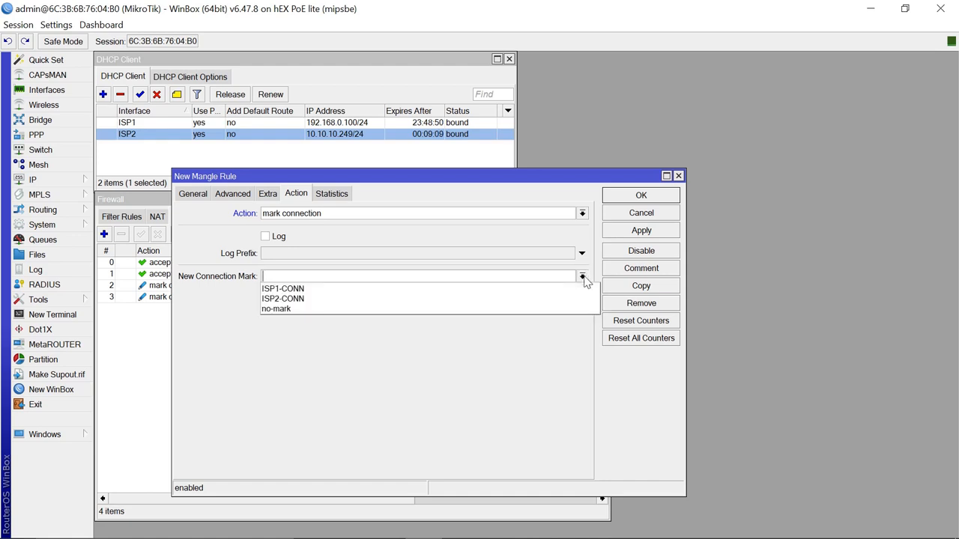
click(406, 289)
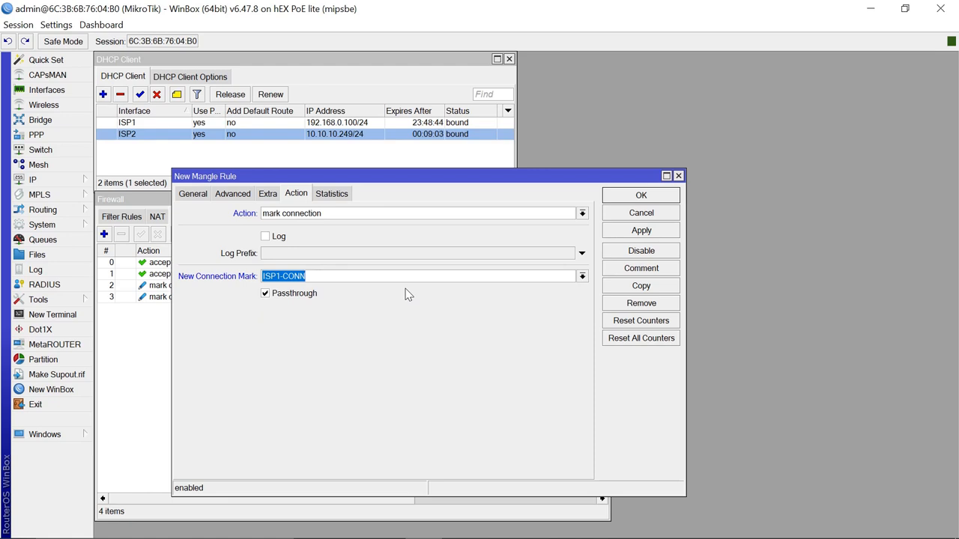
click(657, 235)
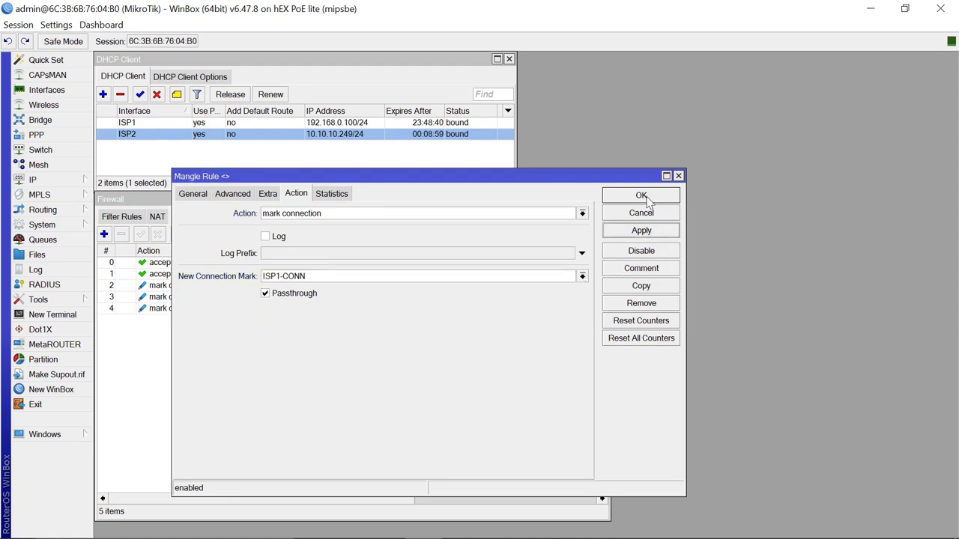
click(641, 196)
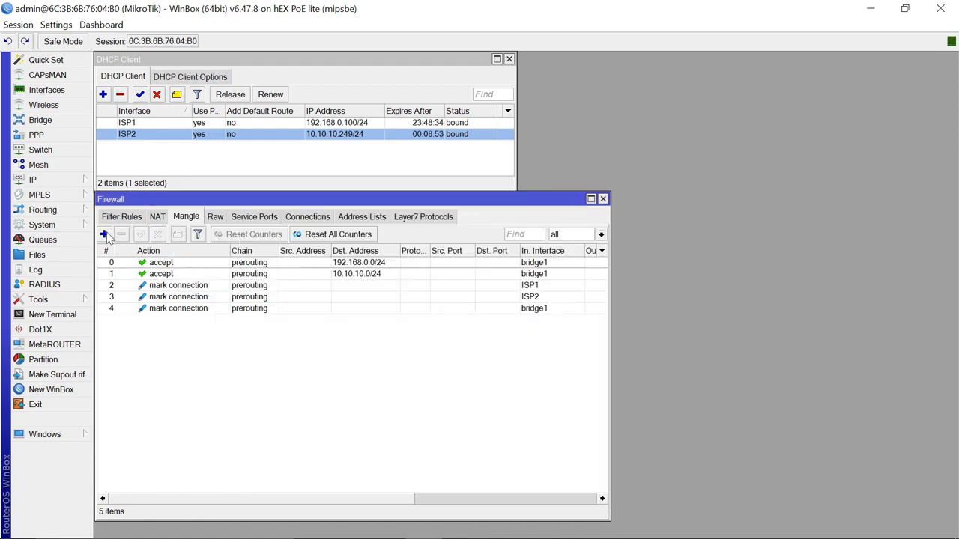
Start a second prerouting mangle rule for incoming interface bridge1 with connection mark no-mark
click(104, 234)
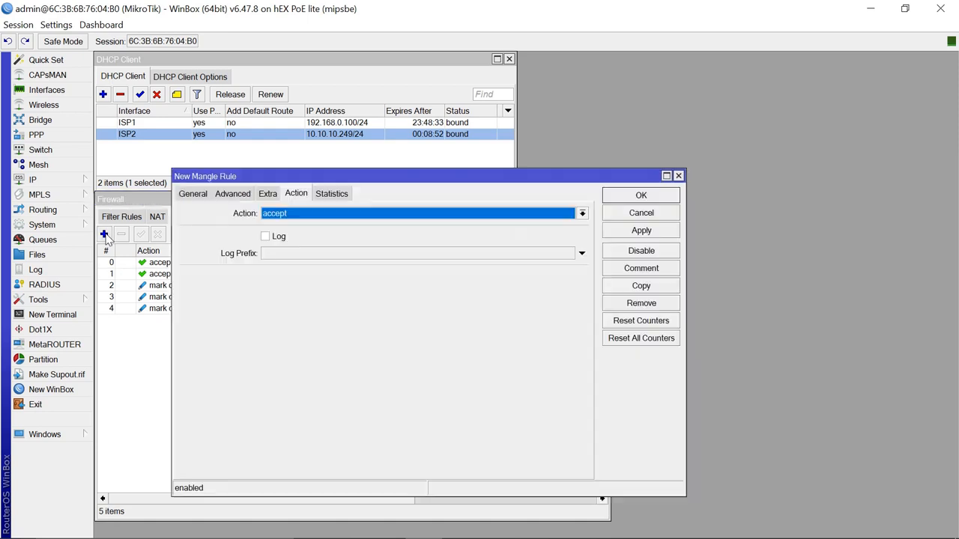
click(193, 195)
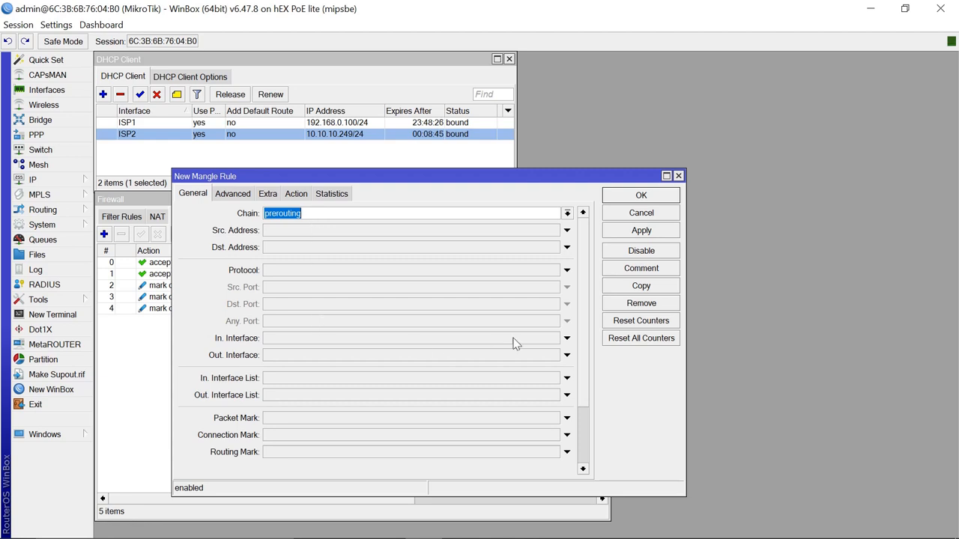
click(569, 338)
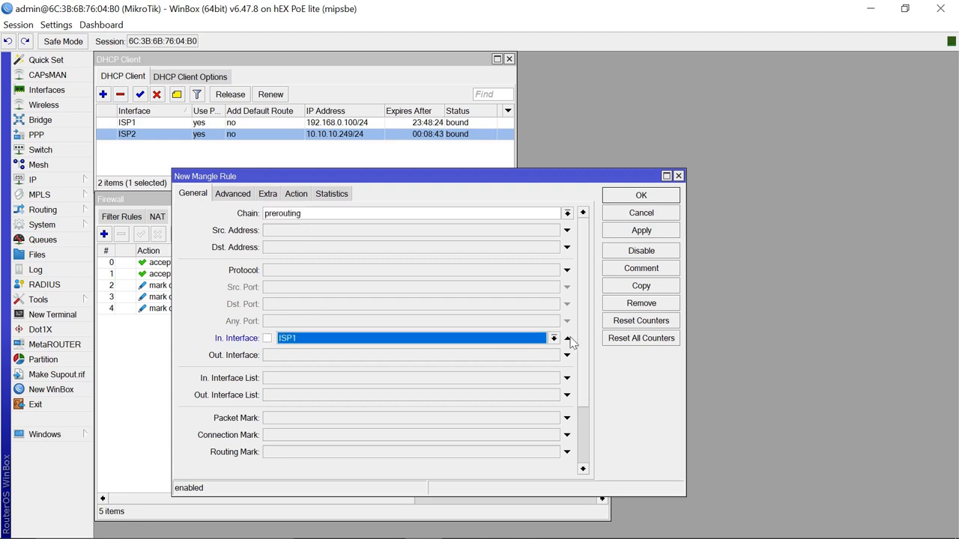
click(555, 339)
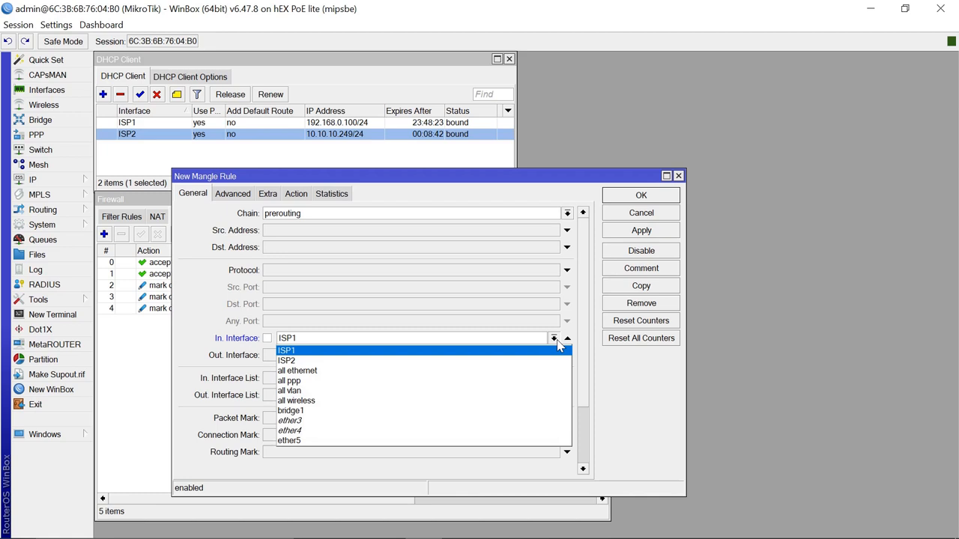
click(330, 411)
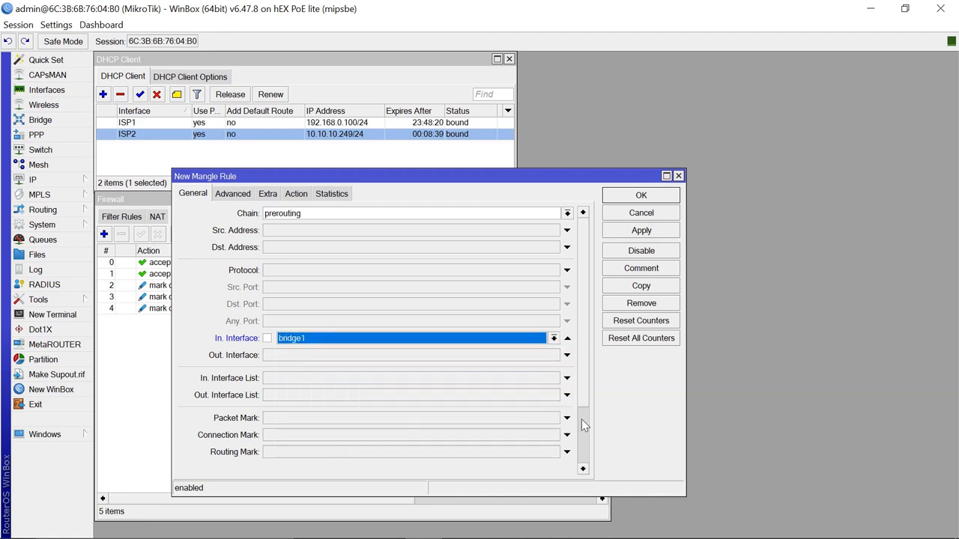
click(567, 435)
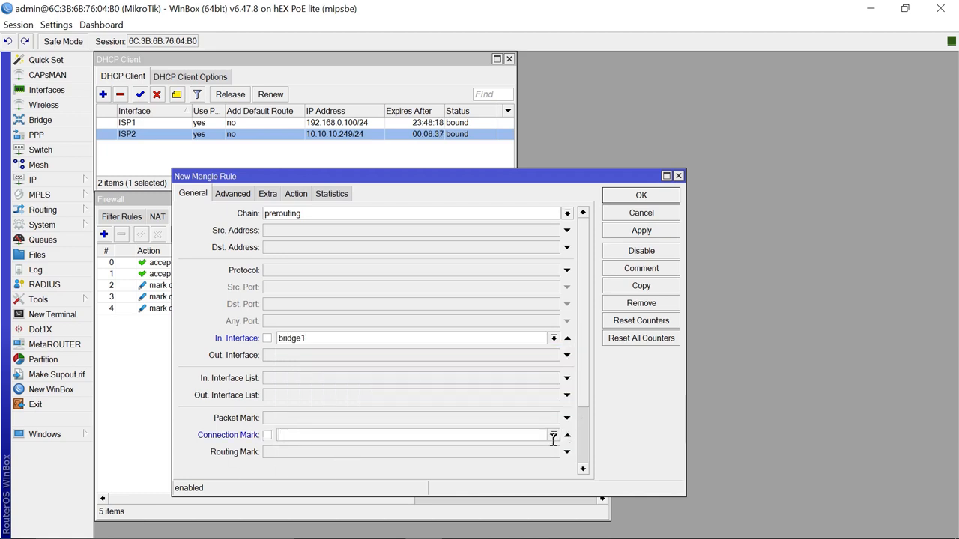
click(554, 439)
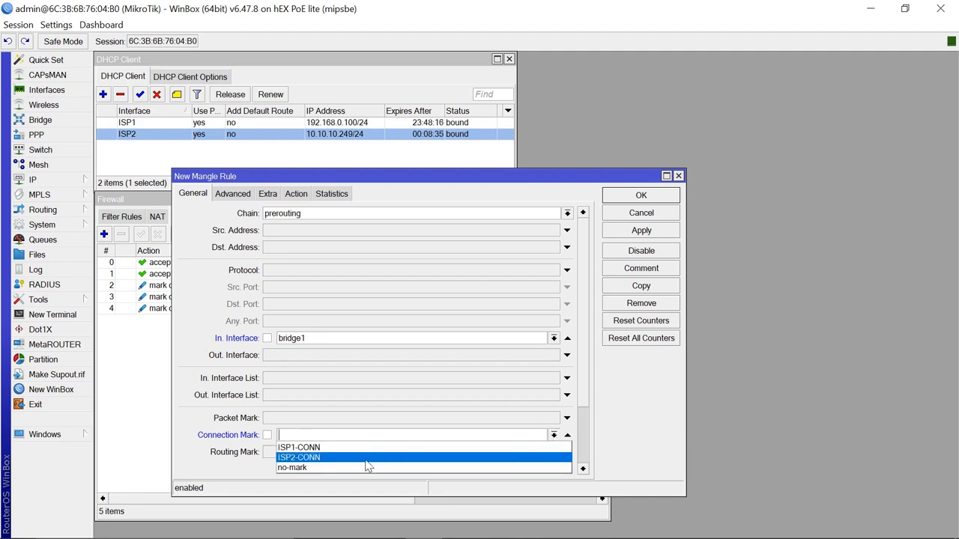
click(327, 469)
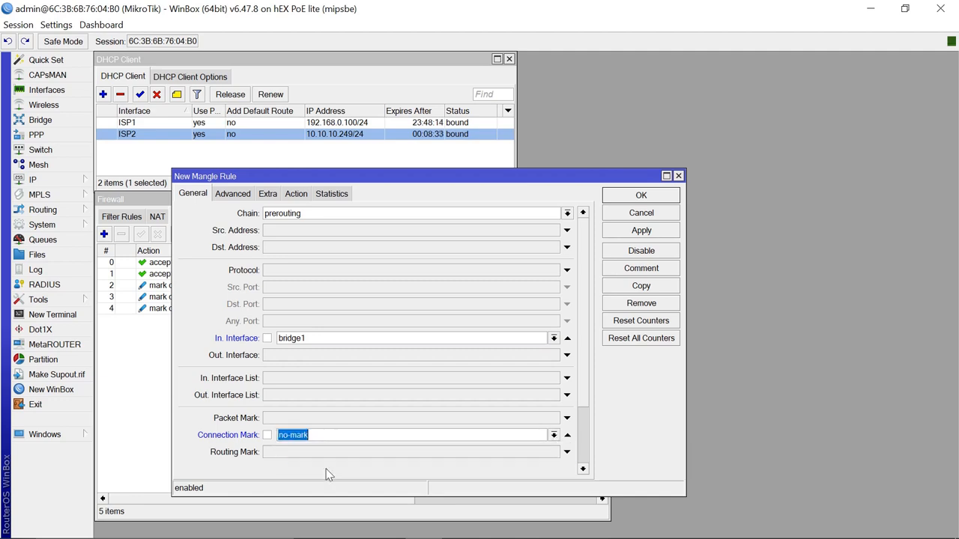
Set the second bridge1 rule's destination address type to local and invert the match
click(268, 194)
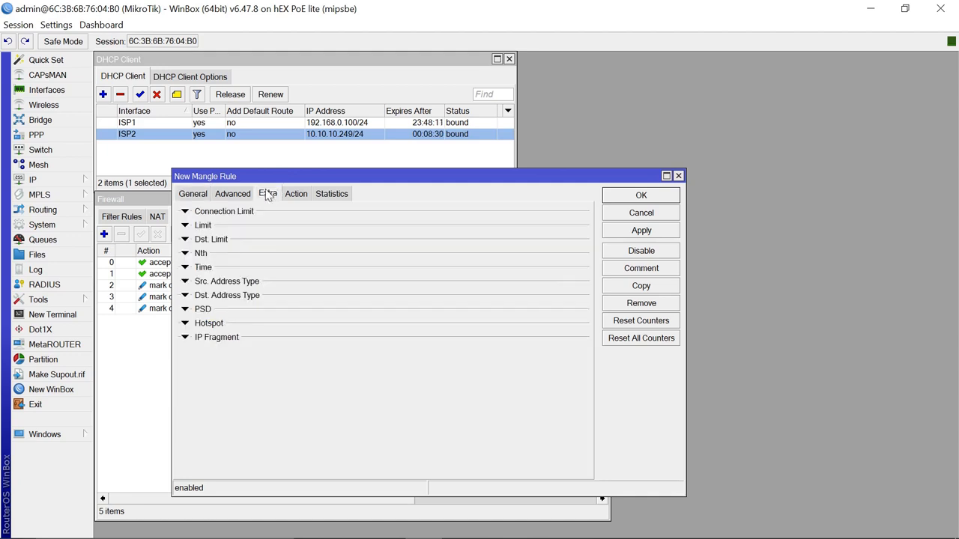
click(227, 297)
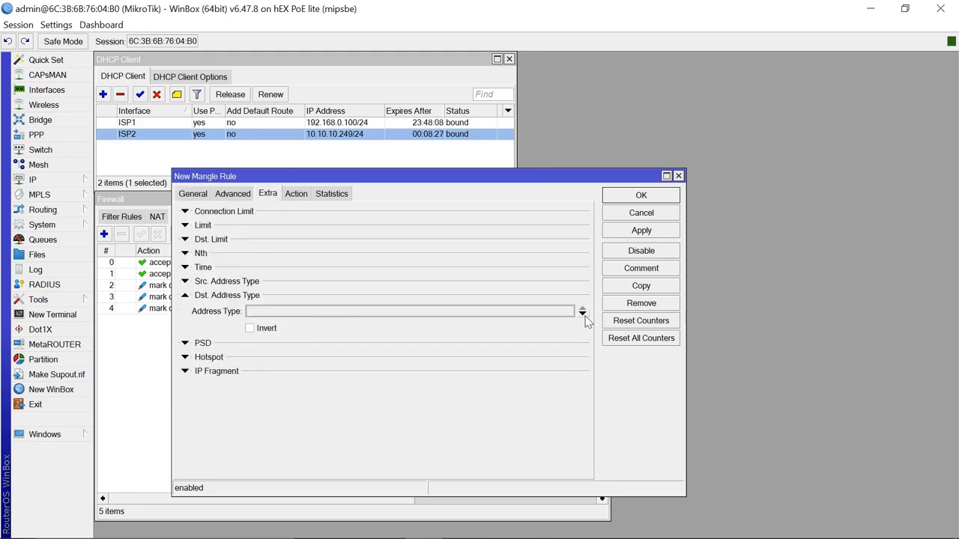
click(582, 315)
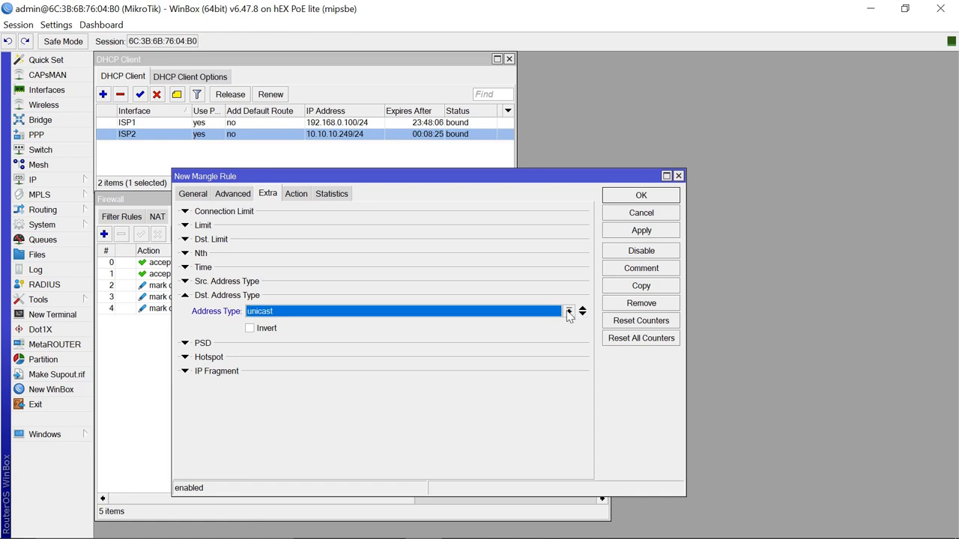
click(568, 312)
click(323, 333)
click(253, 331)
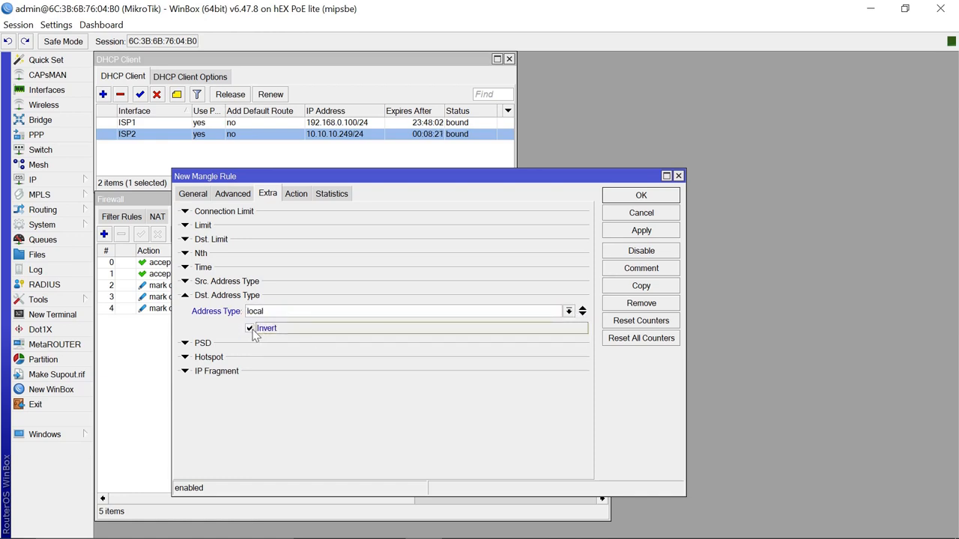
Set the second bridge1 rule's Per Connection Classifier to both addresses with denominator 2, and open its remainder for editing
click(232, 195)
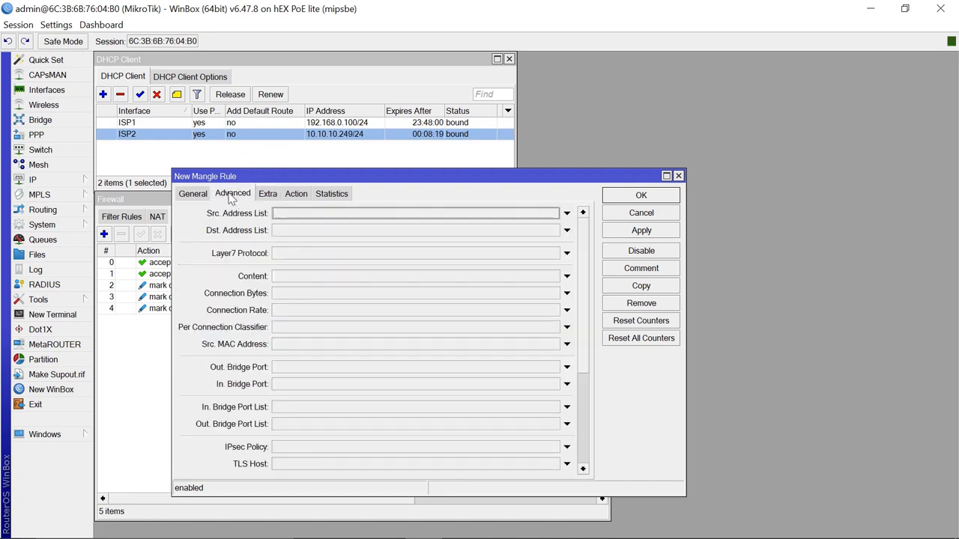
click(303, 332)
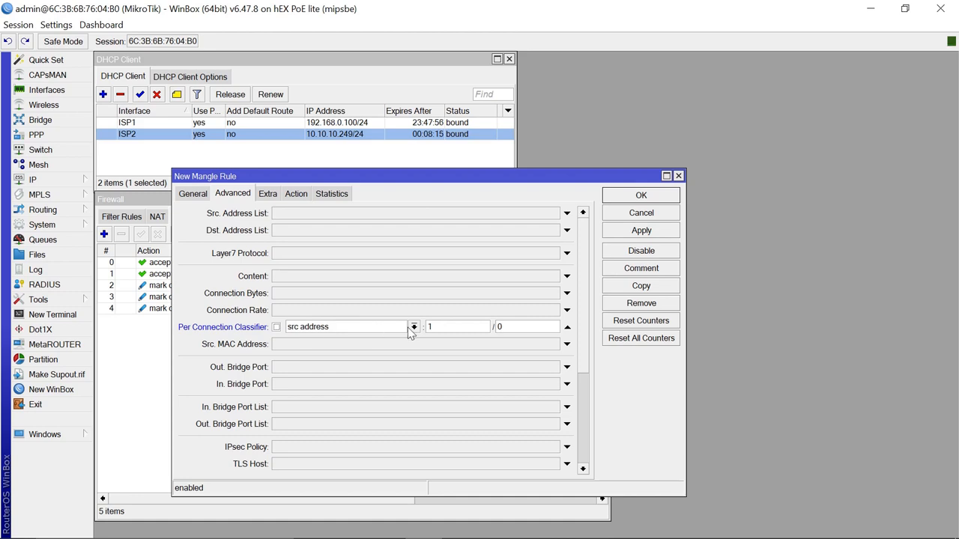
click(415, 327)
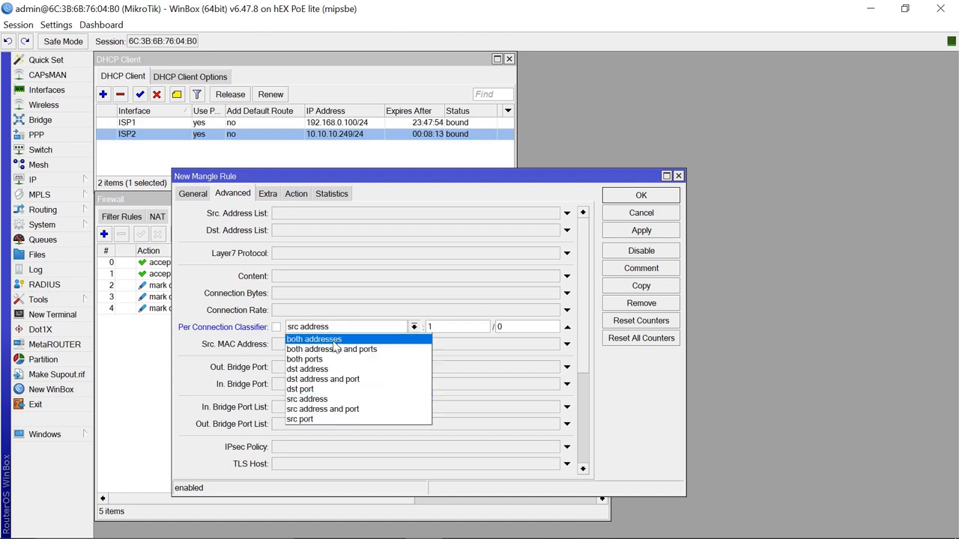
click(336, 339)
click(457, 328)
key(BackSpace)
text(2)
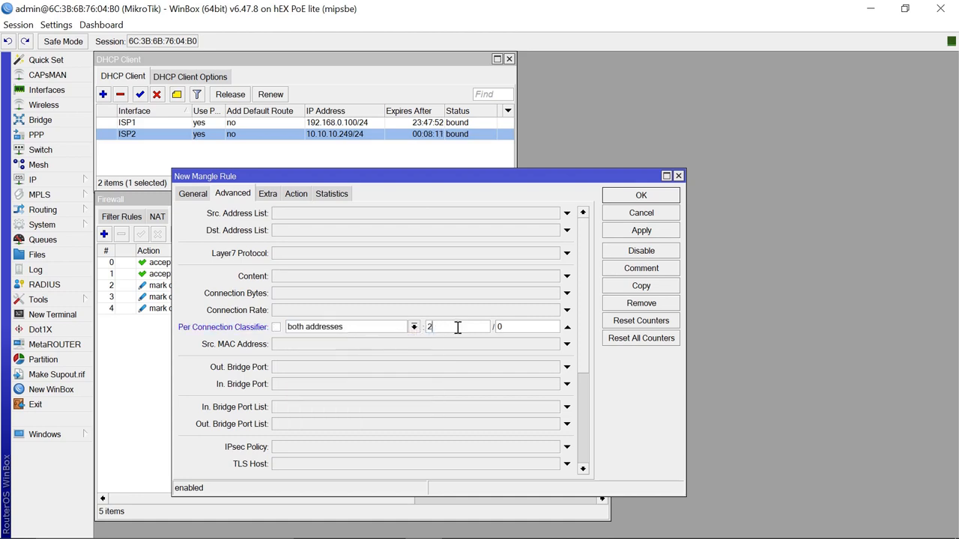
click(514, 326)
Set the second bridge1 rule's action to mark connection with new connection mark ISP2-CONN, and save the rule
click(297, 194)
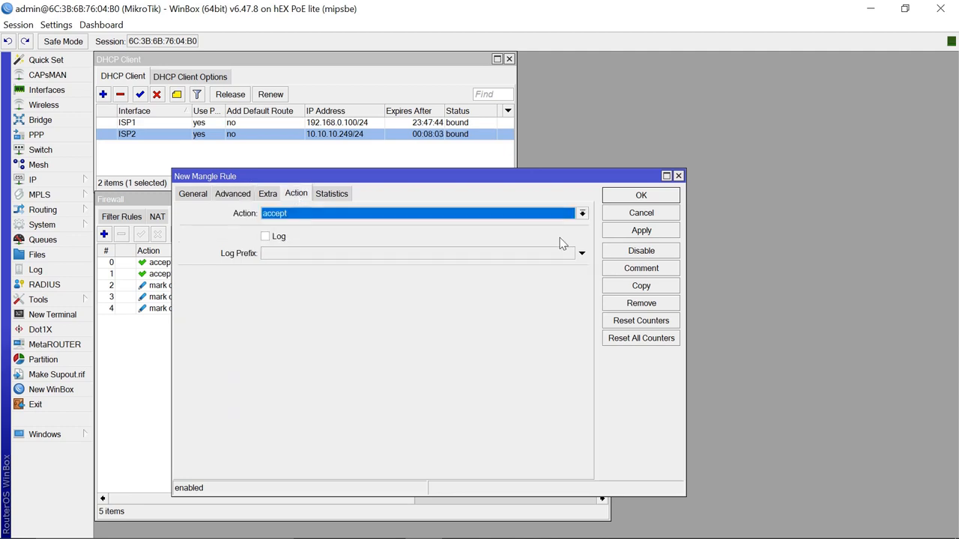
click(582, 215)
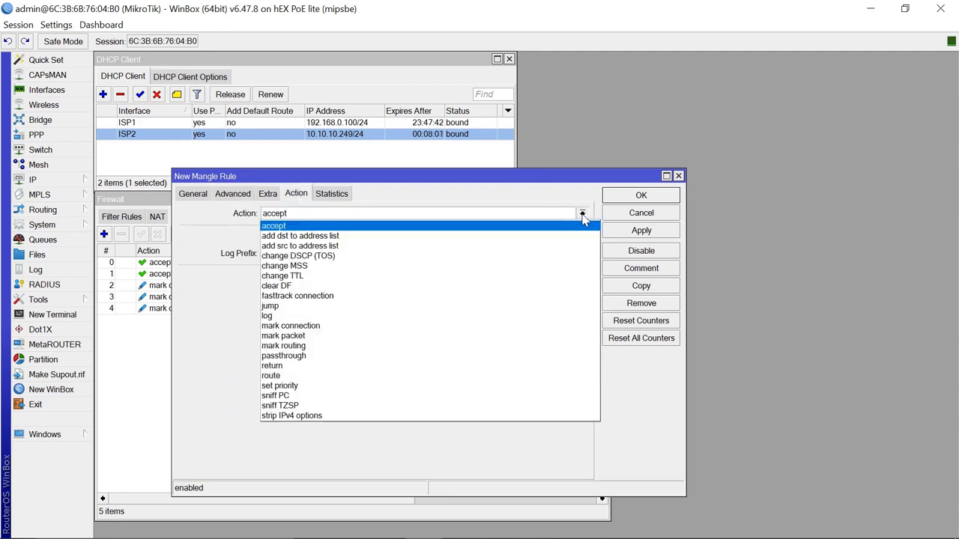
click(352, 327)
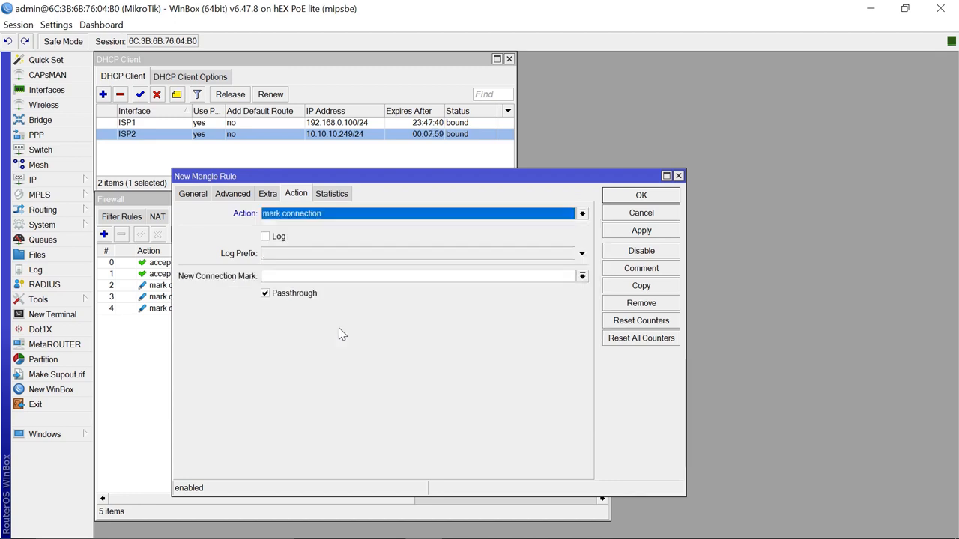
click(582, 276)
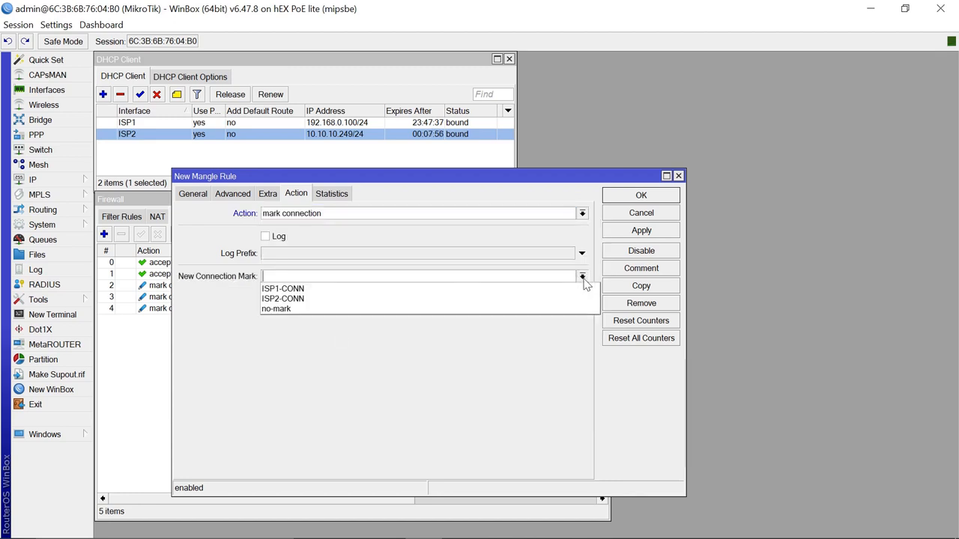
click(352, 300)
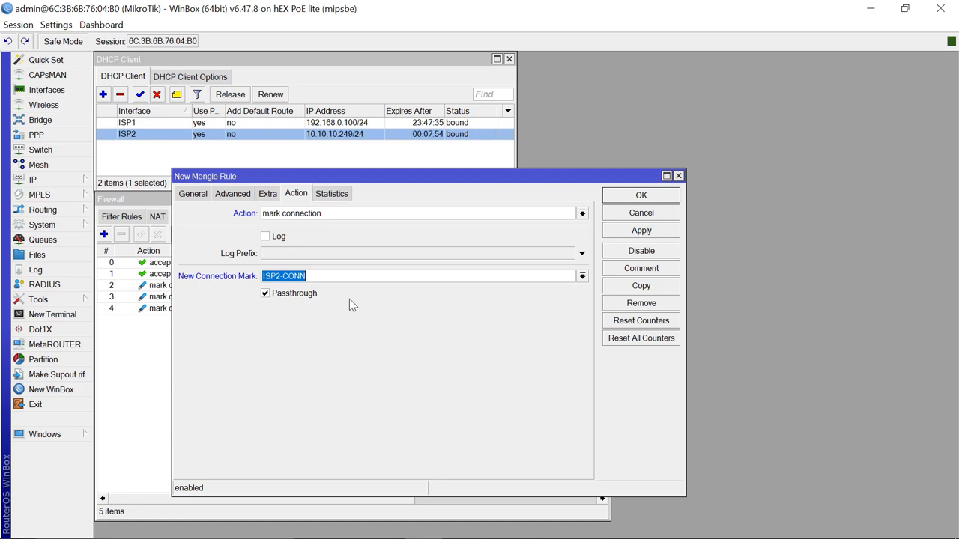
click(652, 233)
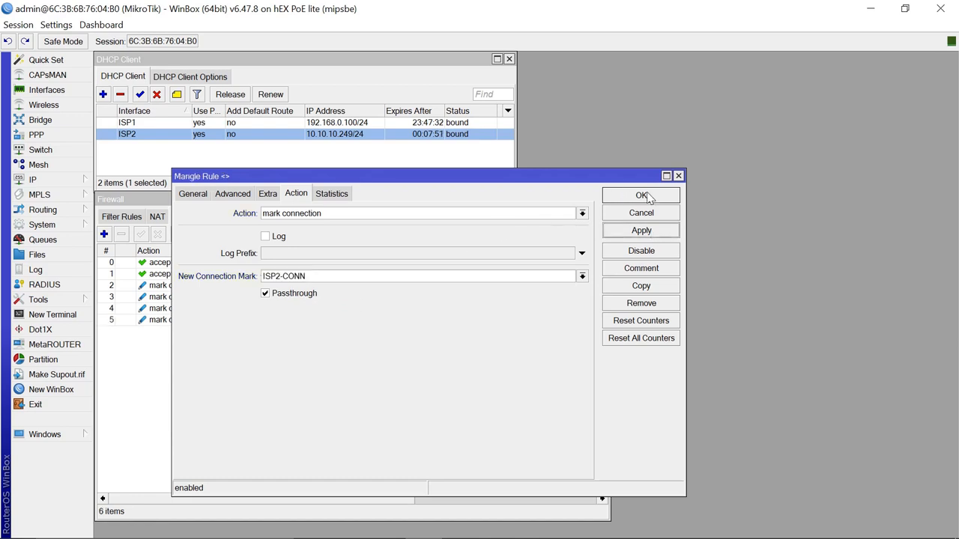
click(642, 195)
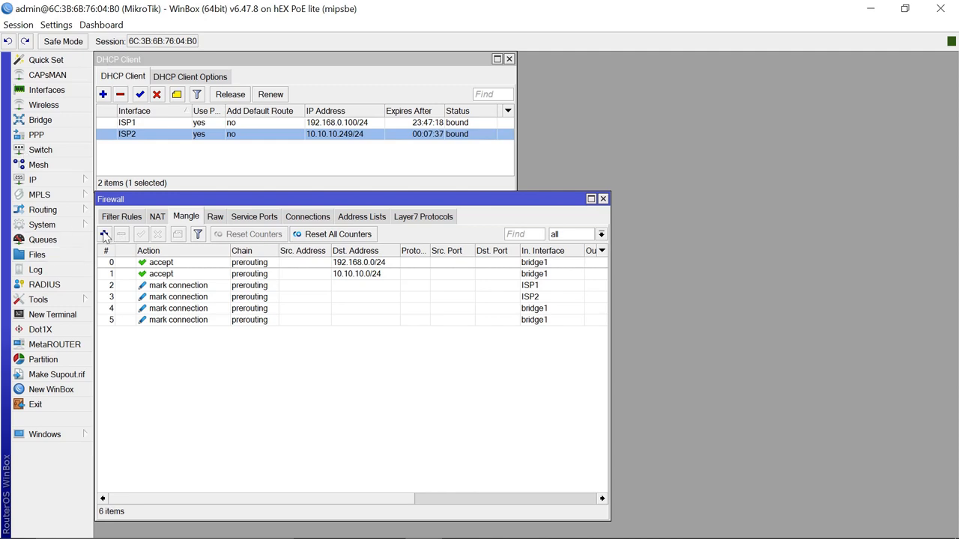
Start a new prerouting mangle rule matching connection mark ISP1-CONN and incoming interface bridge1
click(104, 234)
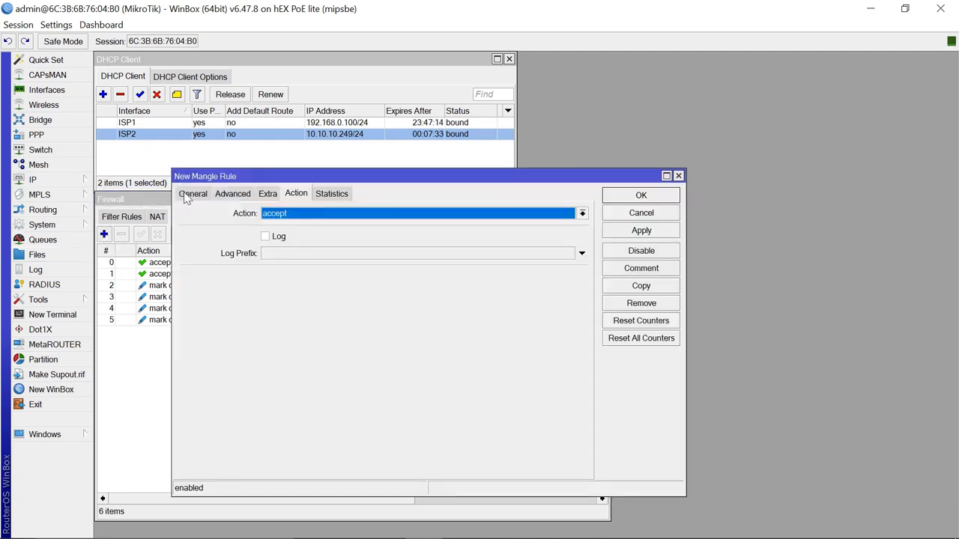
click(189, 196)
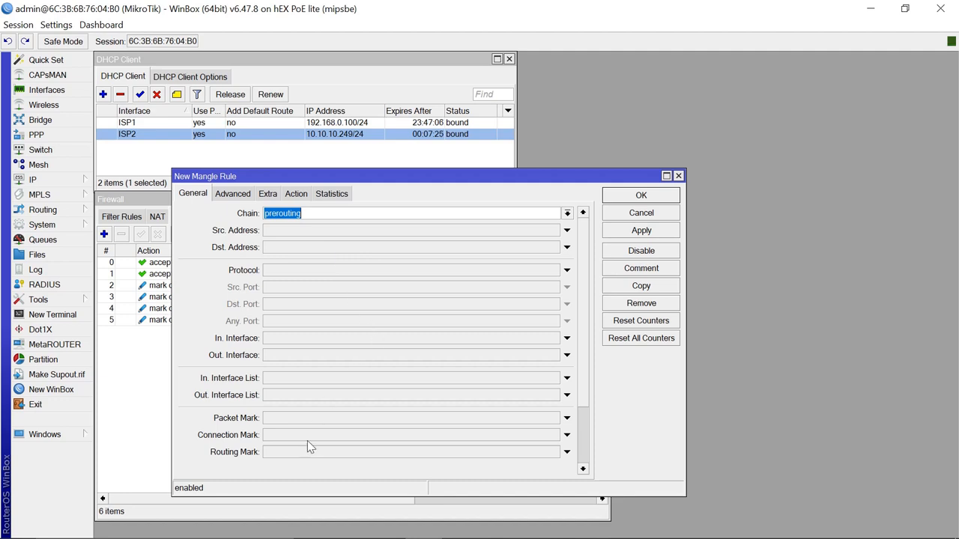
click(567, 435)
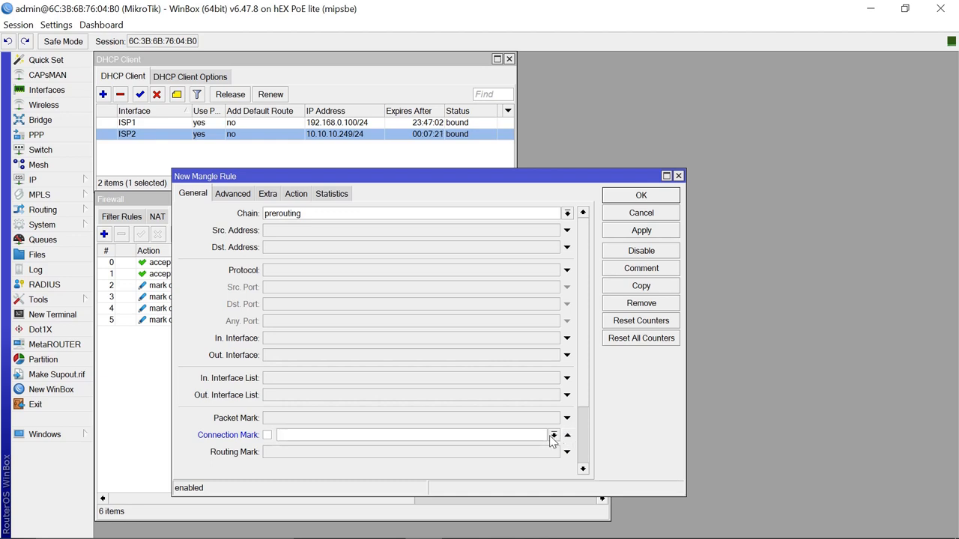
click(554, 435)
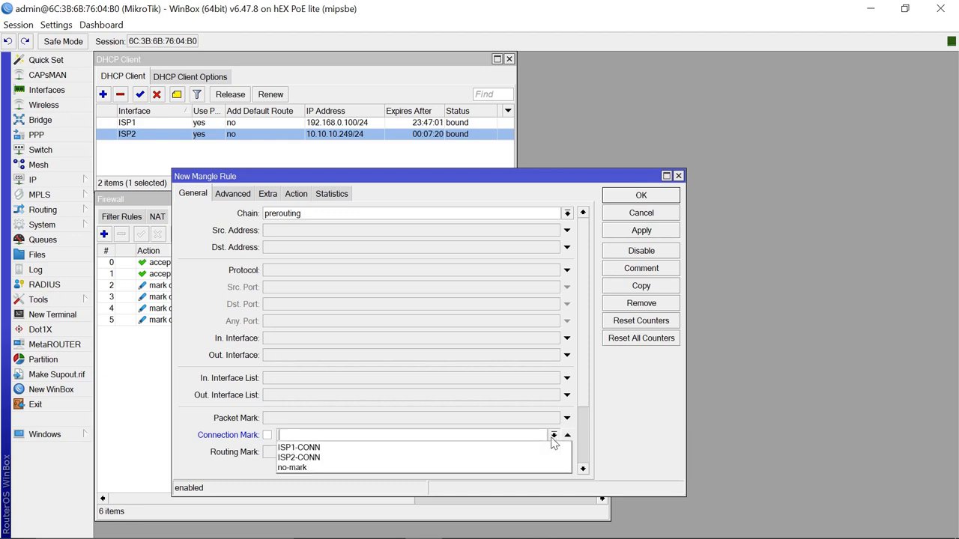
click(397, 448)
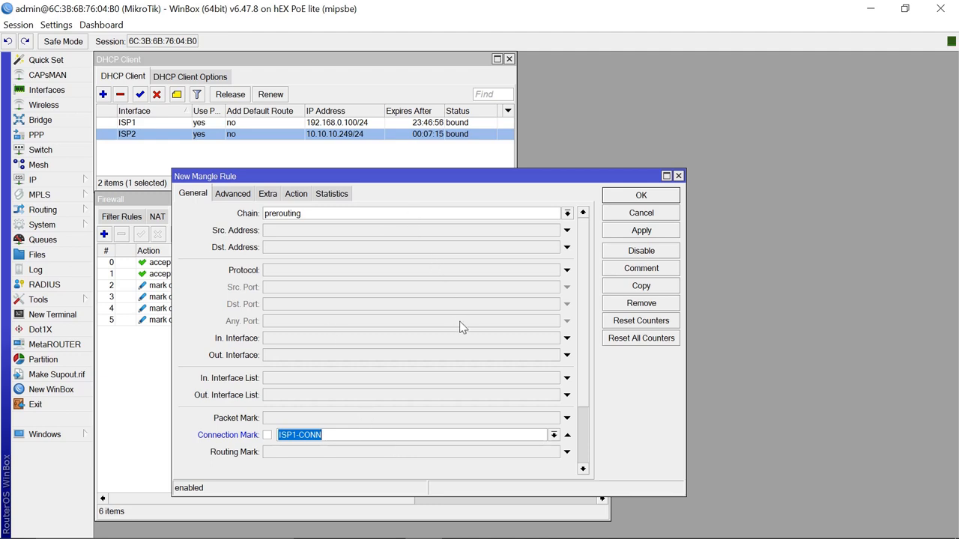
click(567, 342)
click(580, 352)
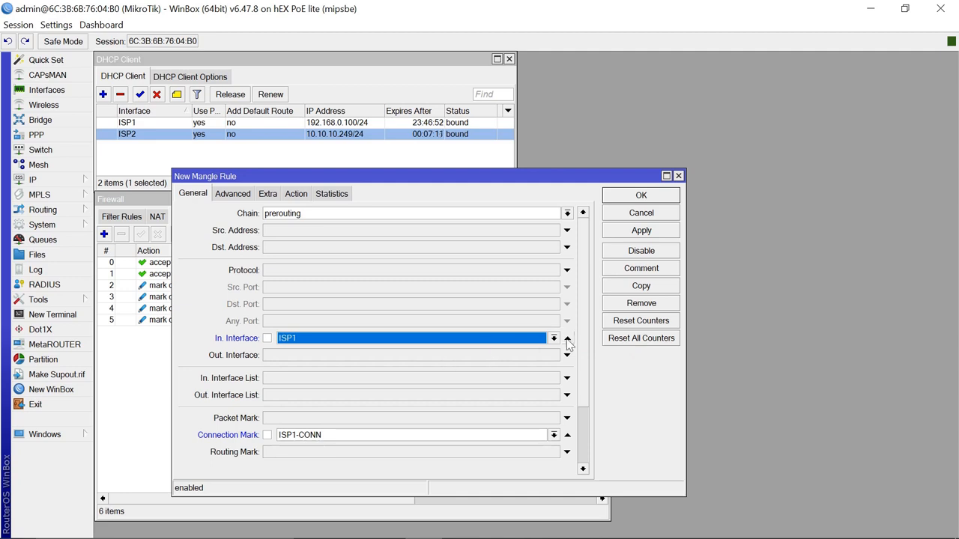
click(555, 339)
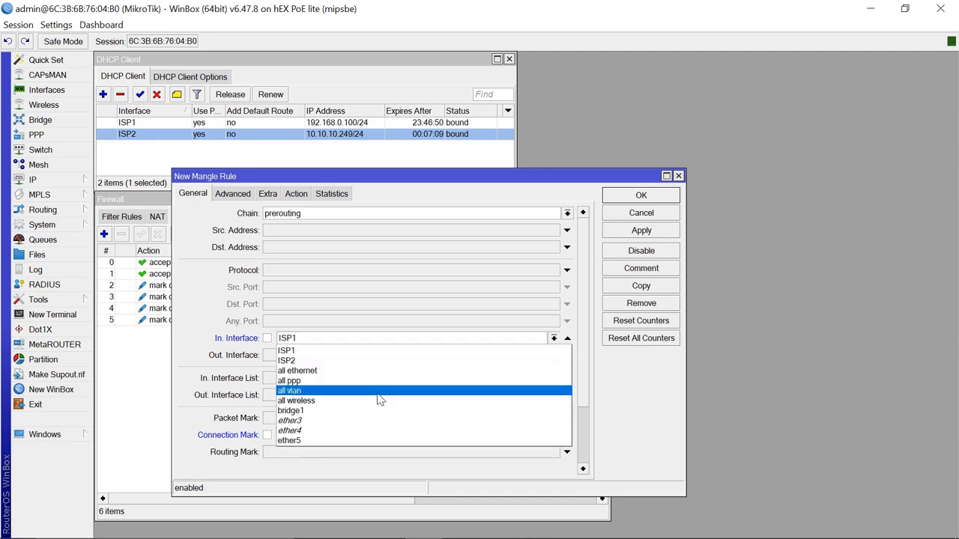
click(344, 412)
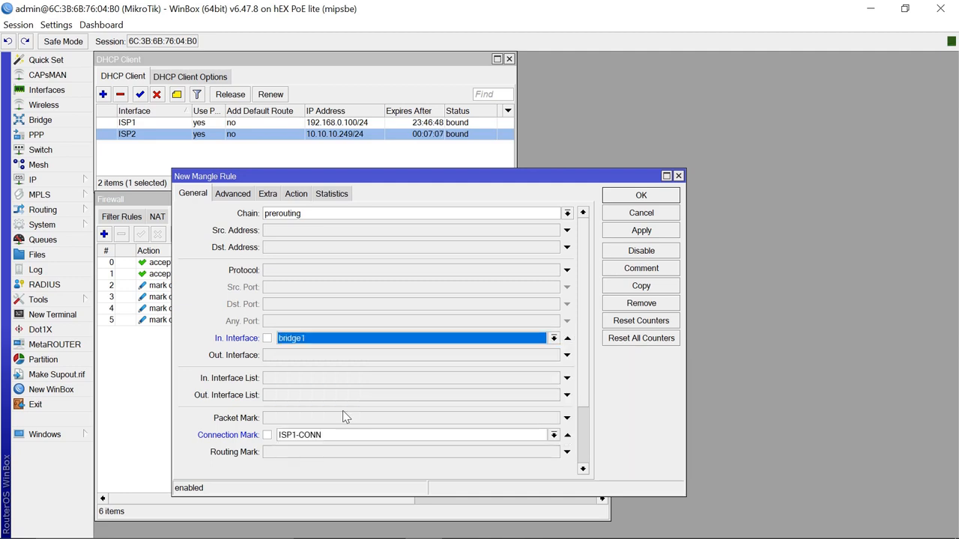
Set the ISP1-CONN rule's action to mark routing with new routing mark TO-ISP1, and save the rule
click(296, 196)
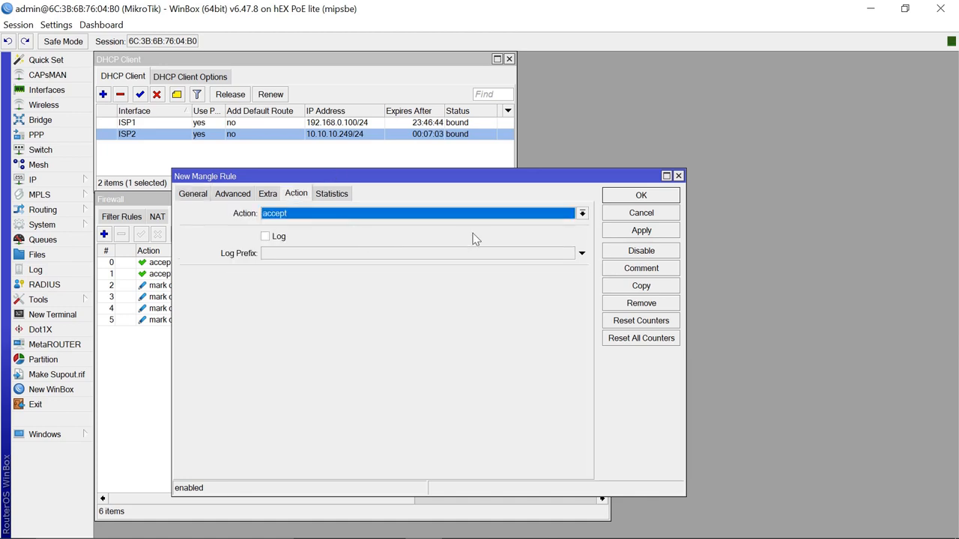
click(583, 214)
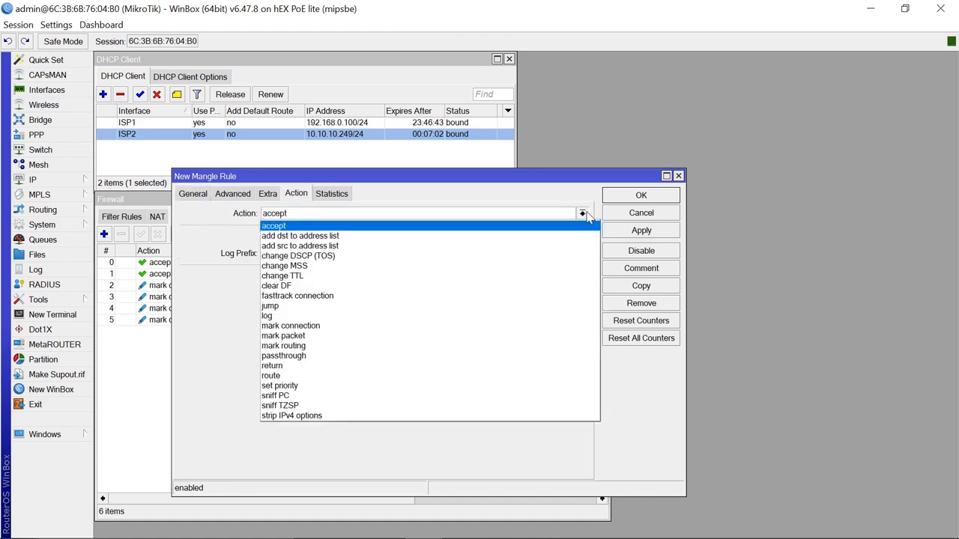
click(370, 350)
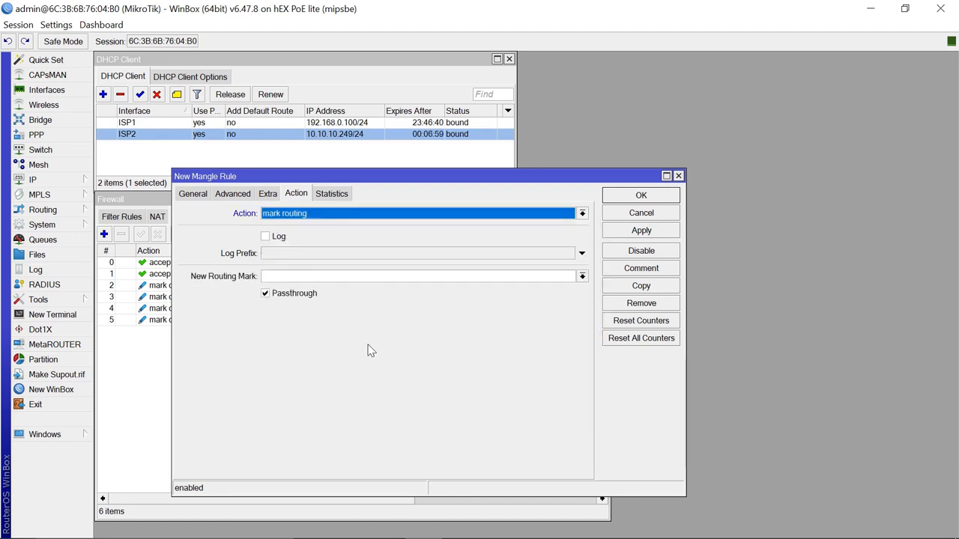
click(281, 276)
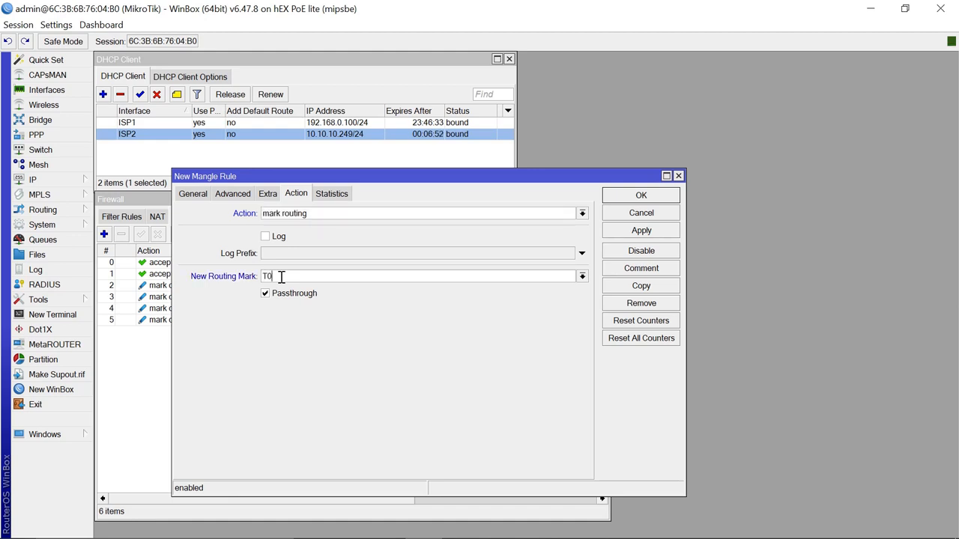
text(TO-ISP1)
click(650, 234)
click(643, 195)
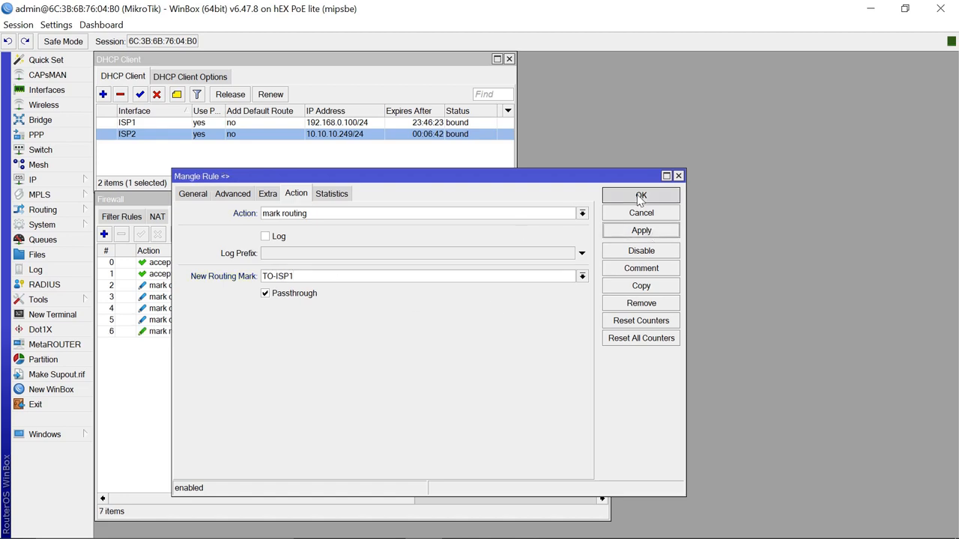
Start a new prerouting mangle rule matching incoming interface bridge1 and connection mark ISP2-CONN
click(104, 235)
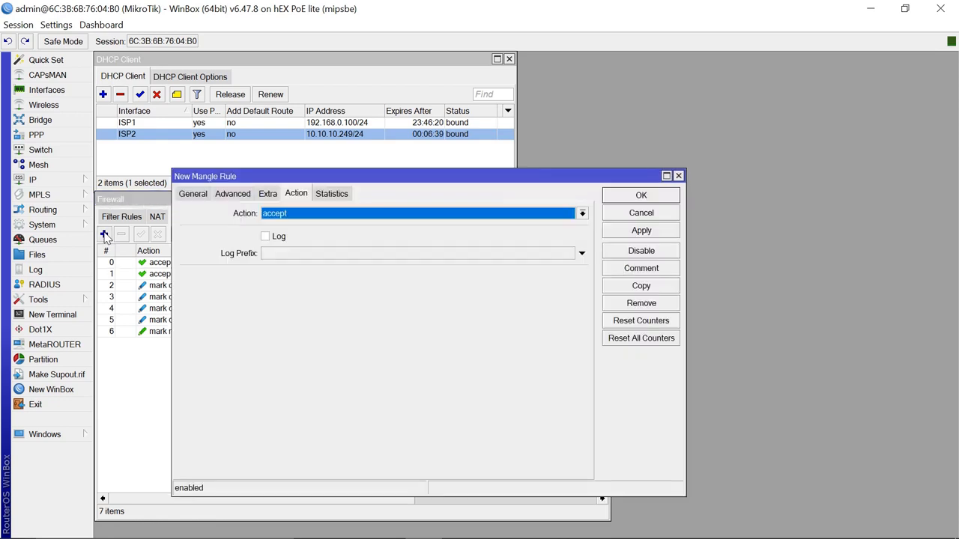
click(183, 197)
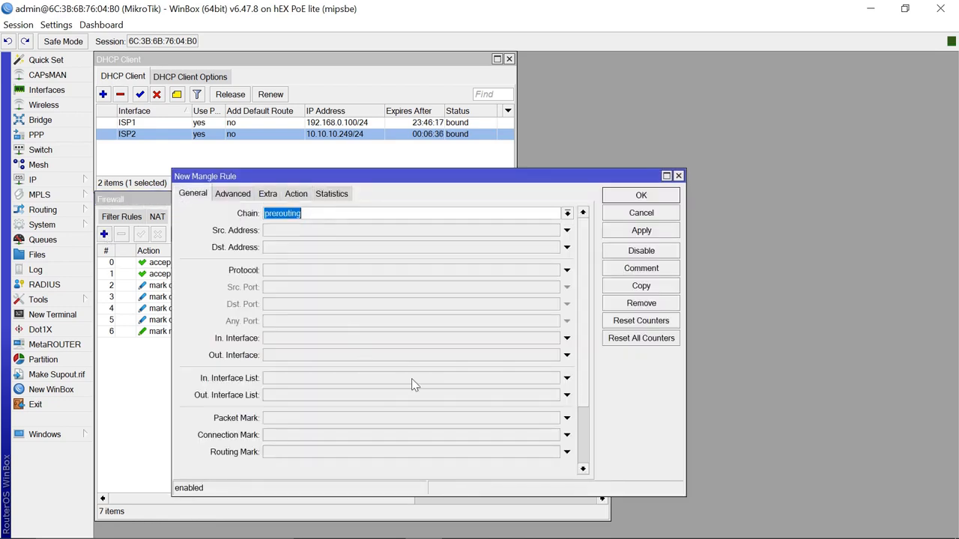
click(566, 338)
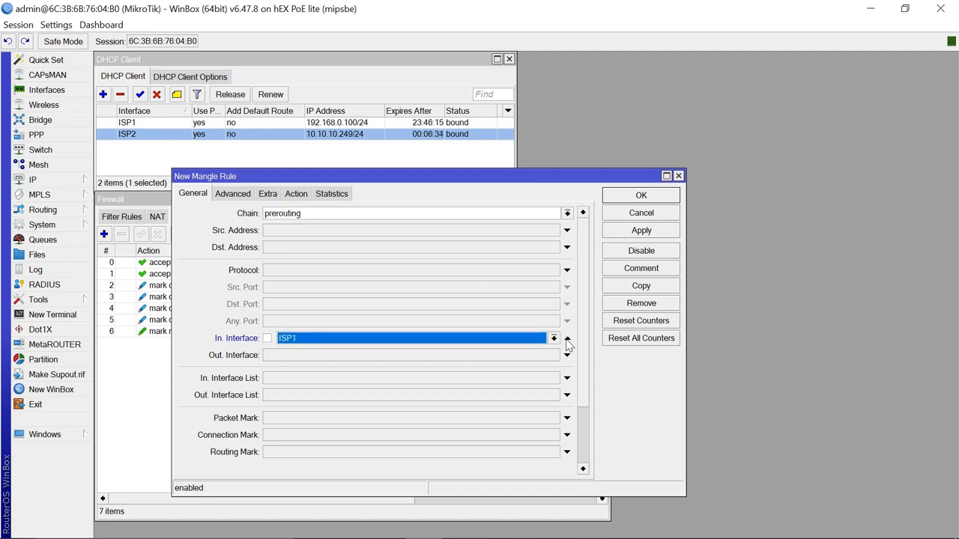
click(553, 338)
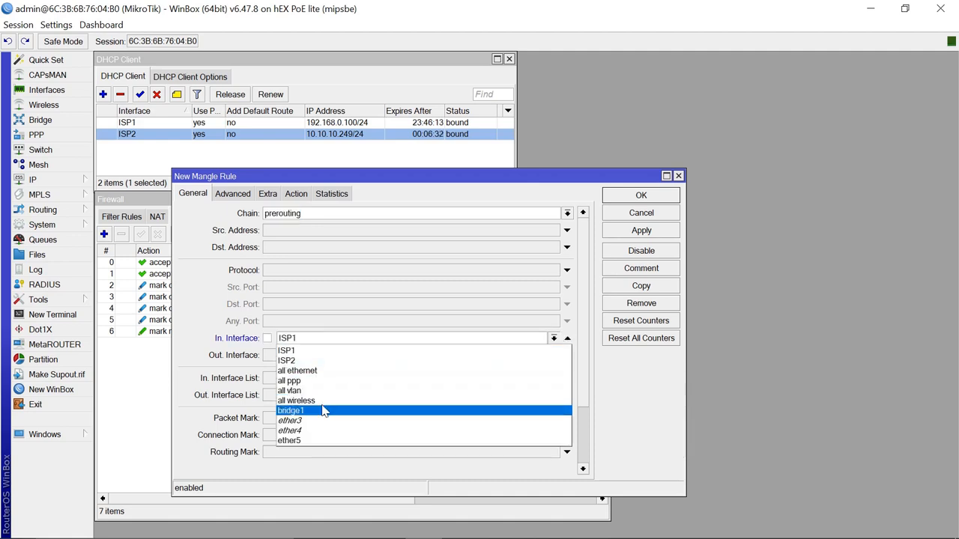
click(302, 411)
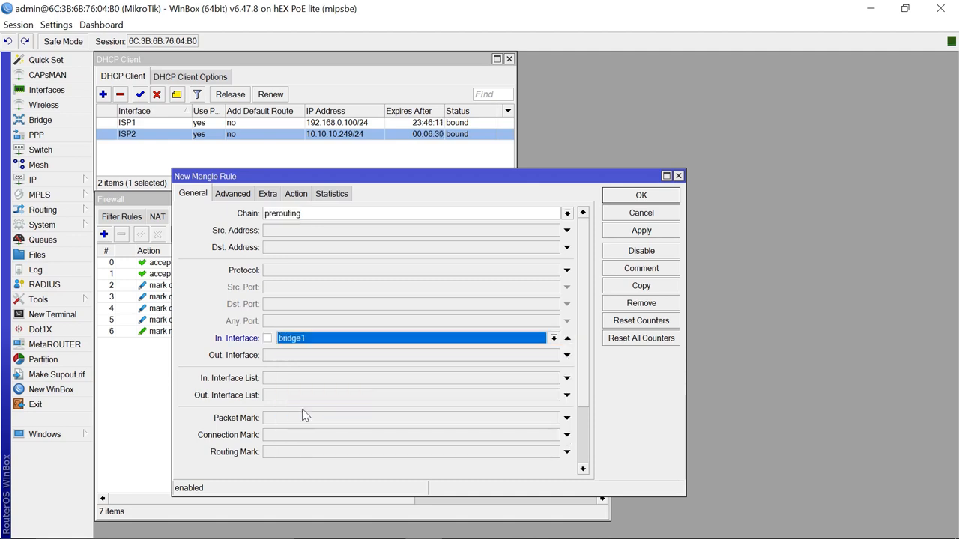
click(566, 436)
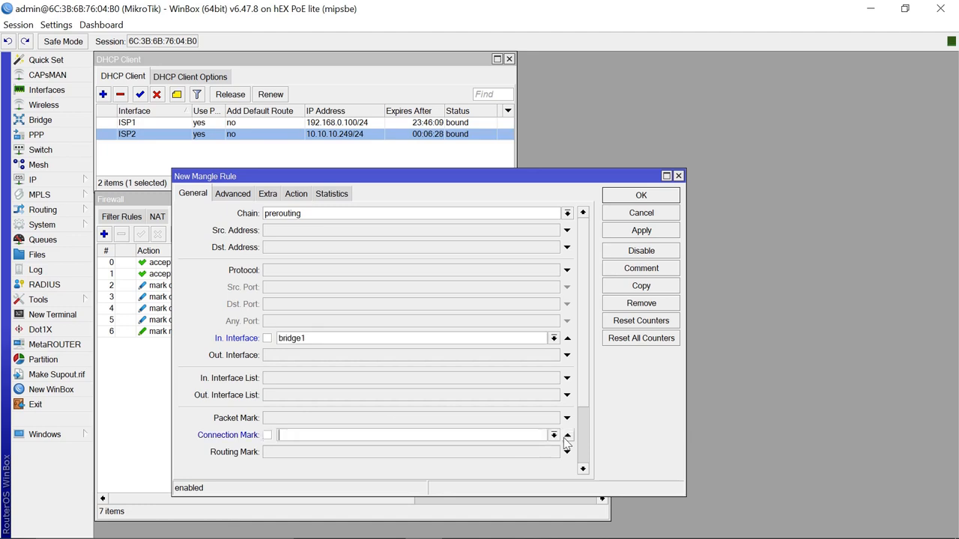
click(554, 436)
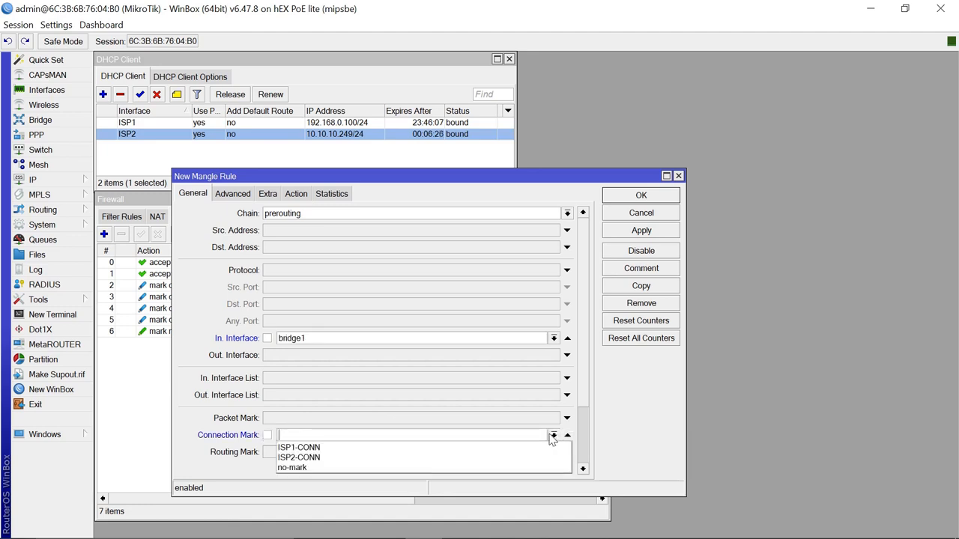
click(356, 459)
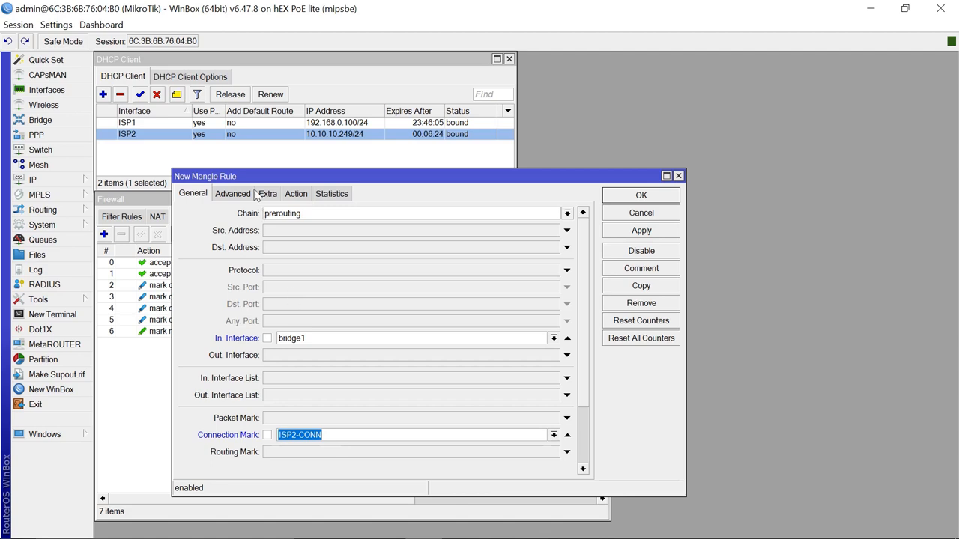
Set the ISP2-CONN prerouting rule's action to mark routing with new routing mark TO-ISP2, and save the rule
click(296, 194)
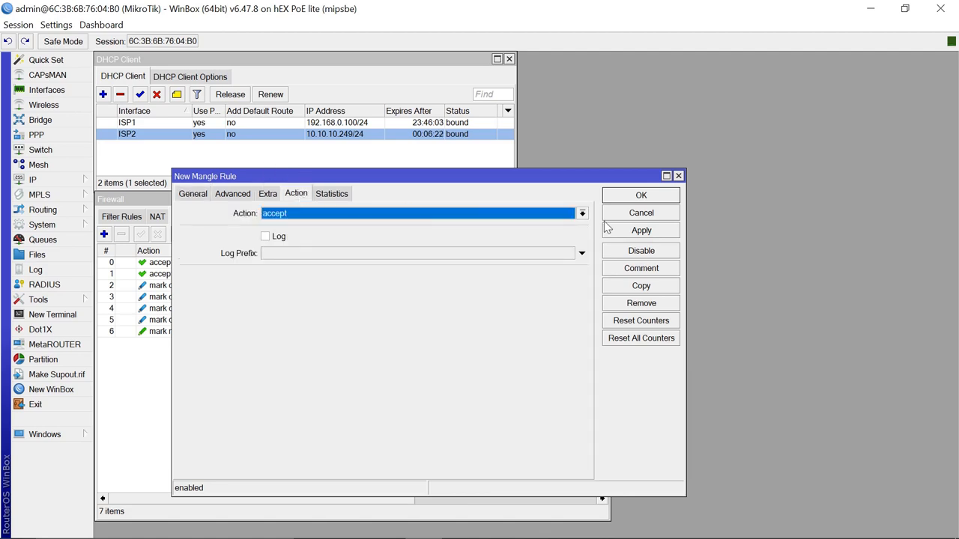
click(582, 214)
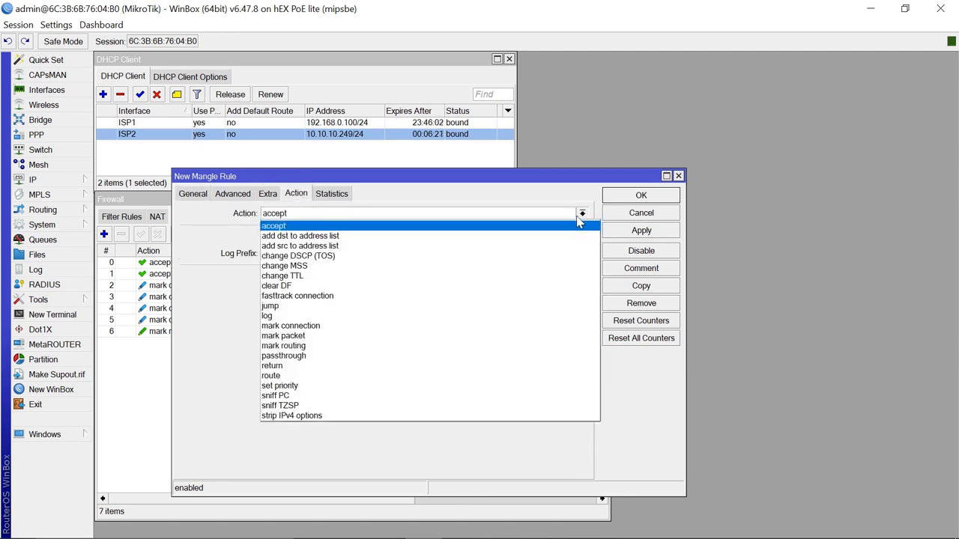
click(348, 346)
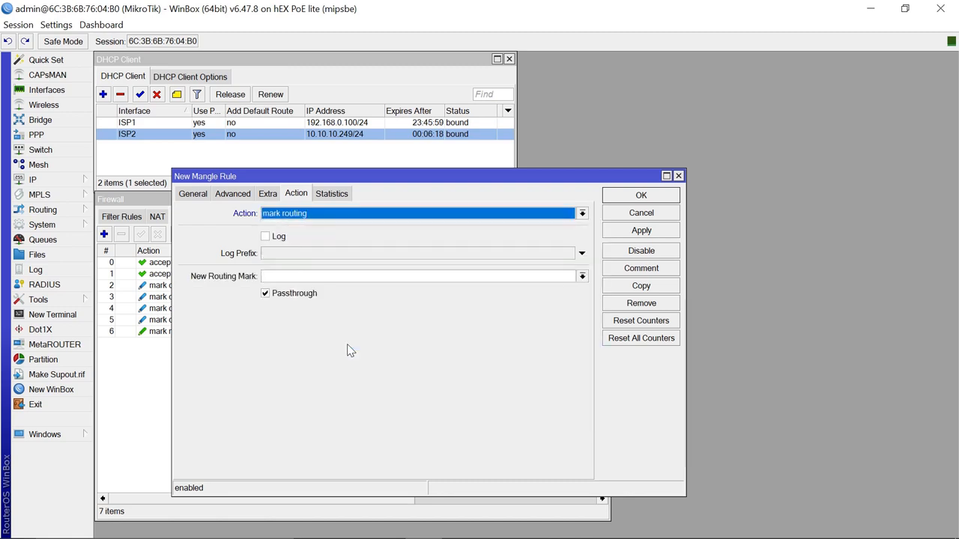
click(304, 277)
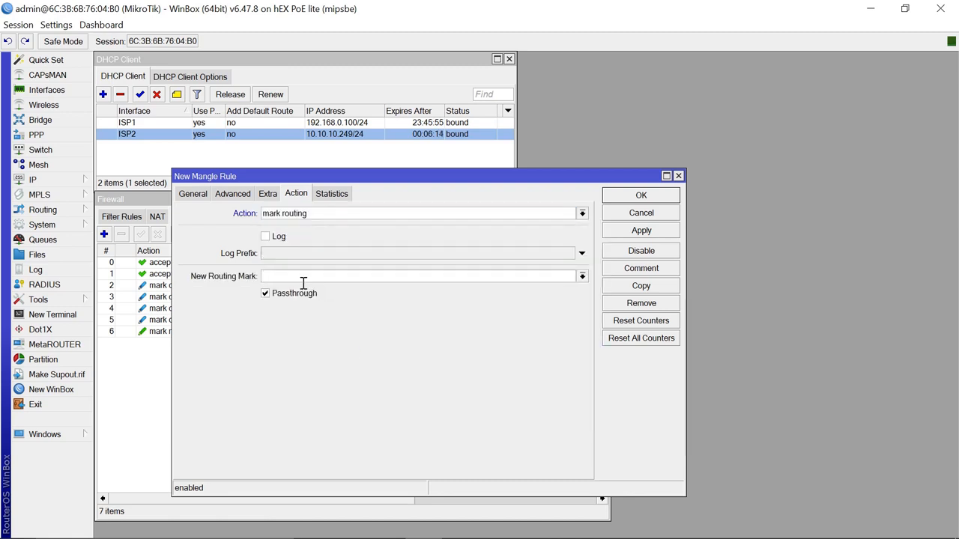
text(TO-ISP2)
click(633, 234)
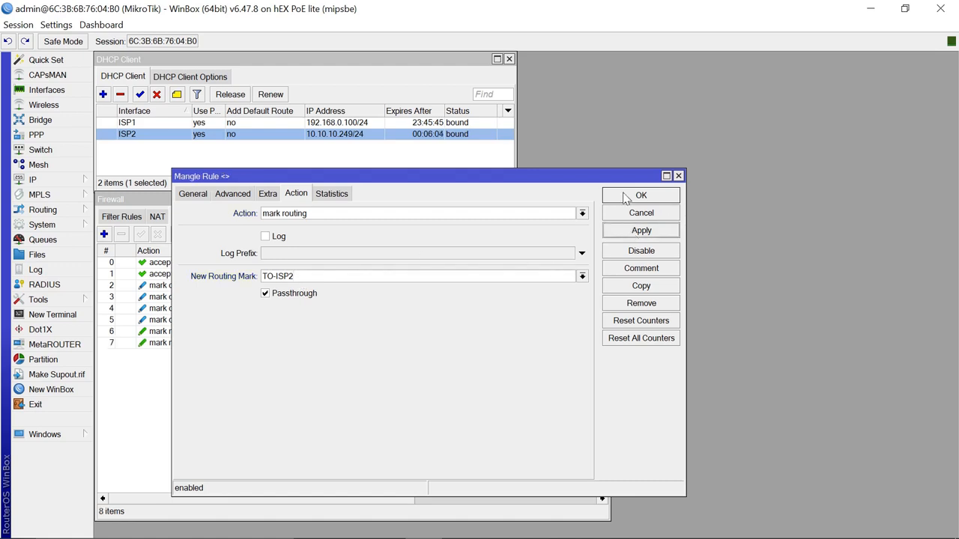
click(625, 196)
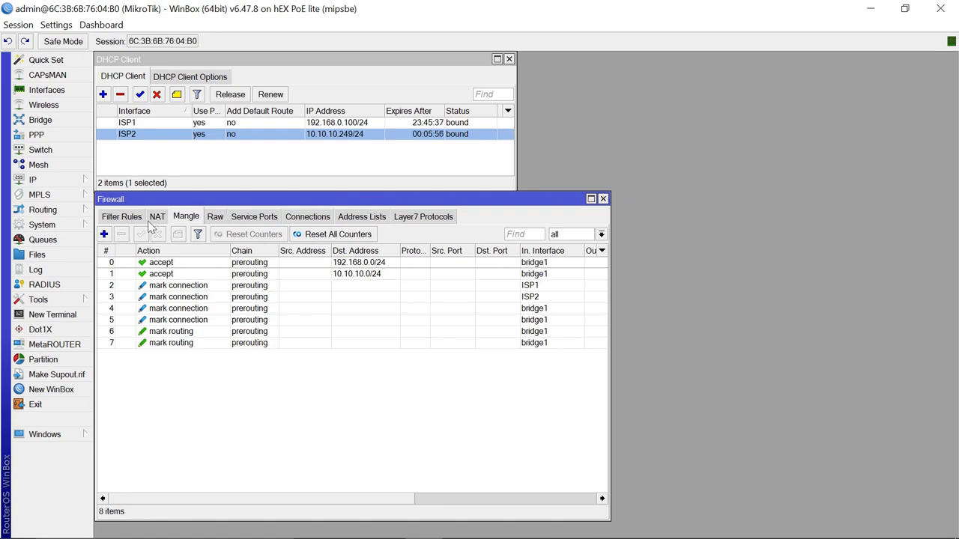
Start a new mangle rule in the output chain matching connection mark ISP1-CONN
click(104, 234)
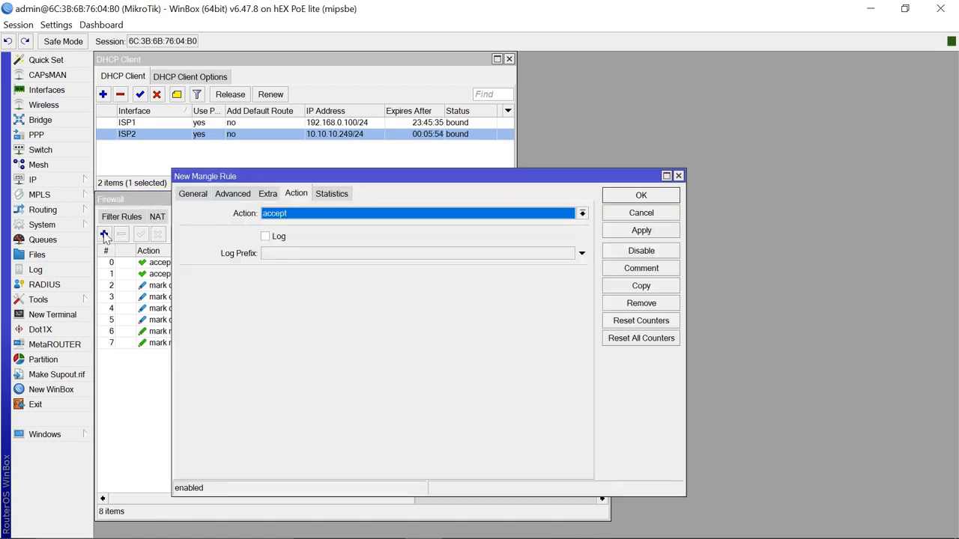
click(196, 196)
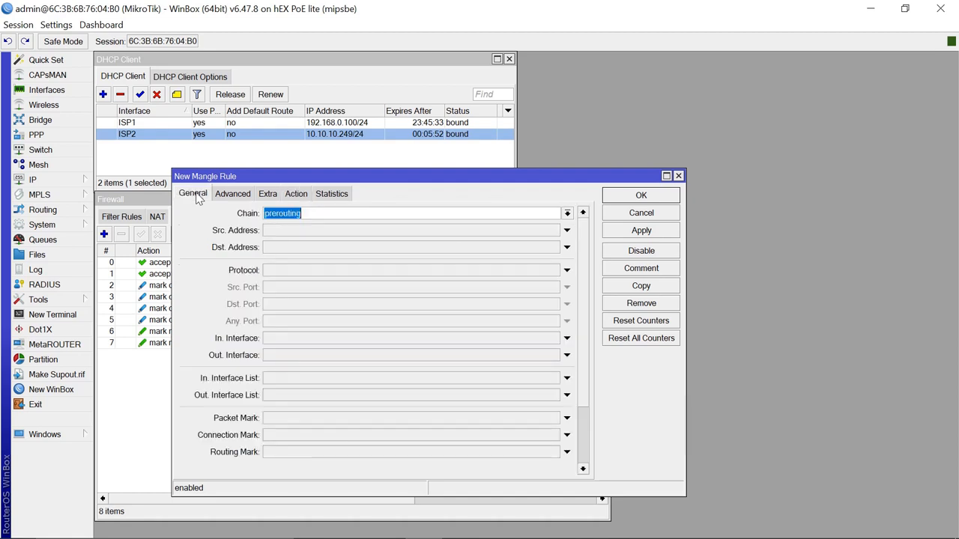
click(567, 214)
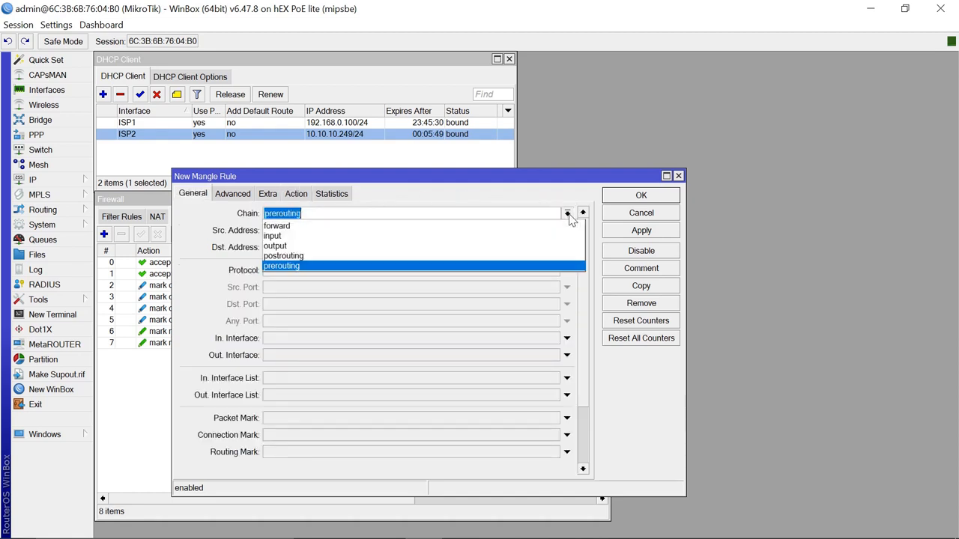
click(372, 248)
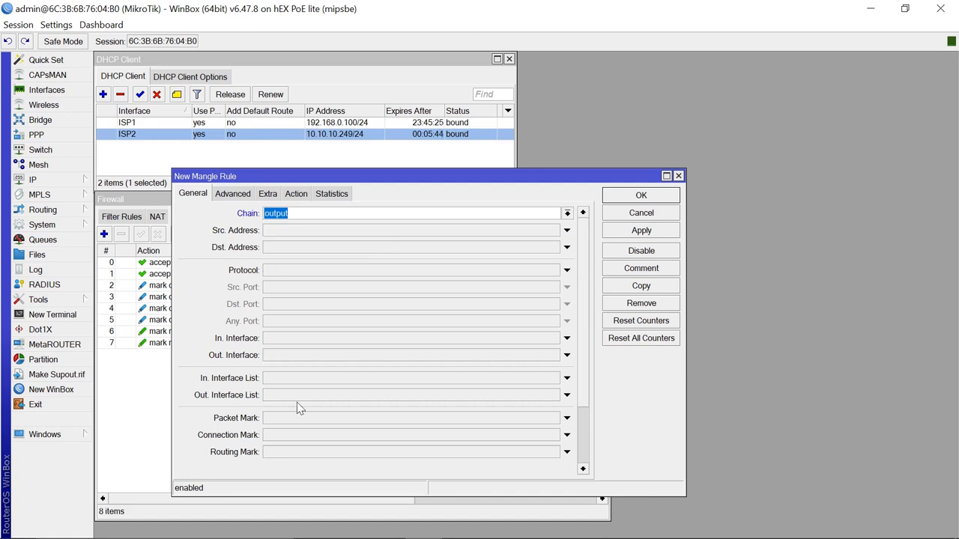
click(566, 435)
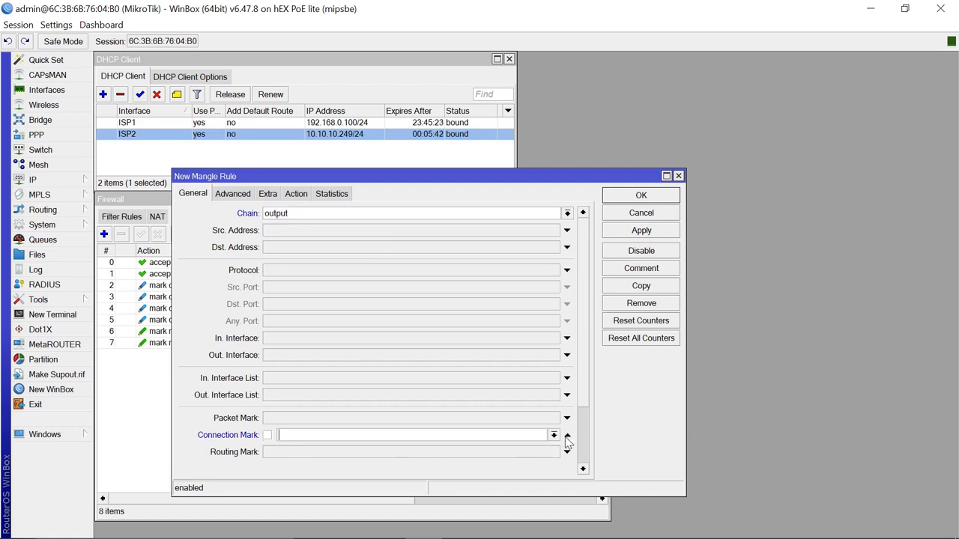
click(554, 437)
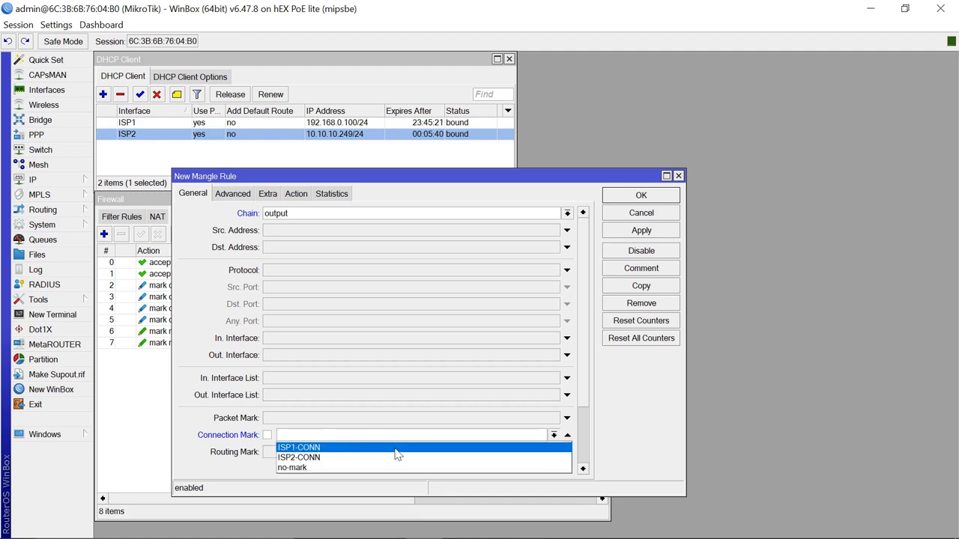
click(395, 449)
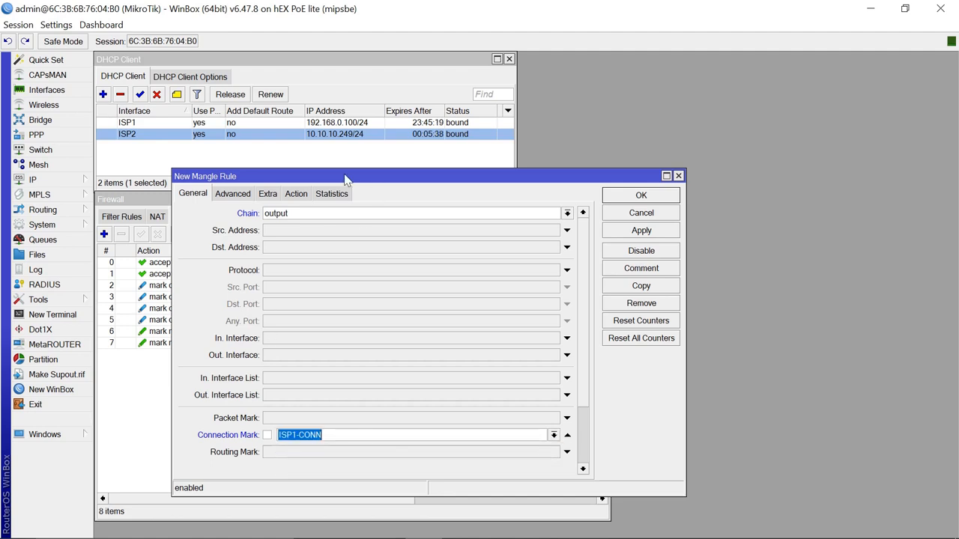
Set the ISP1-CONN output rule's action to mark routing with the existing routing mark TO-ISP1, and save the rule
click(298, 194)
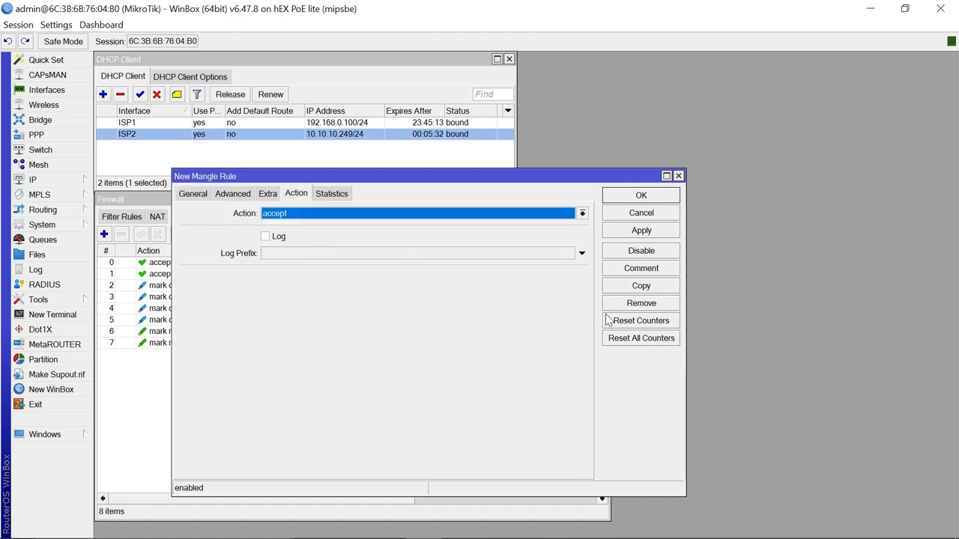
click(582, 215)
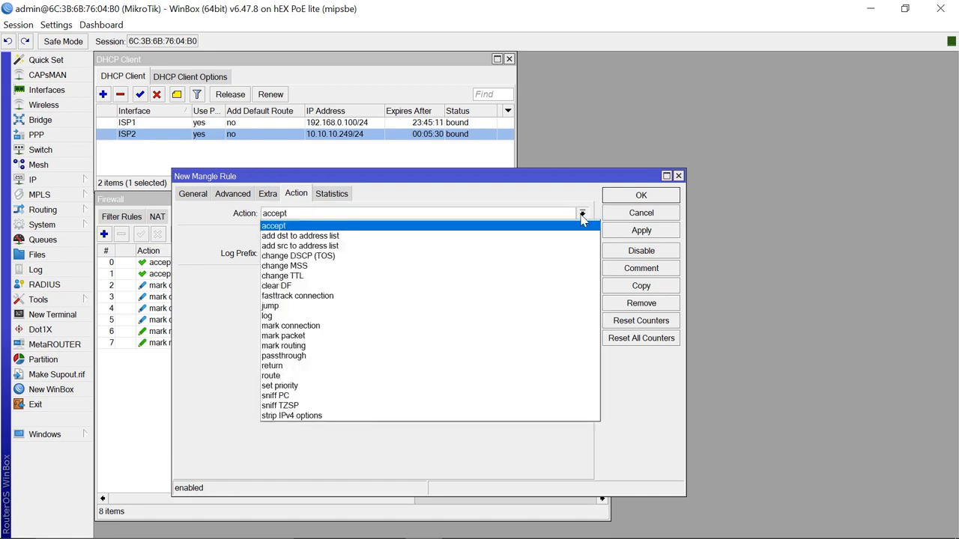
click(312, 346)
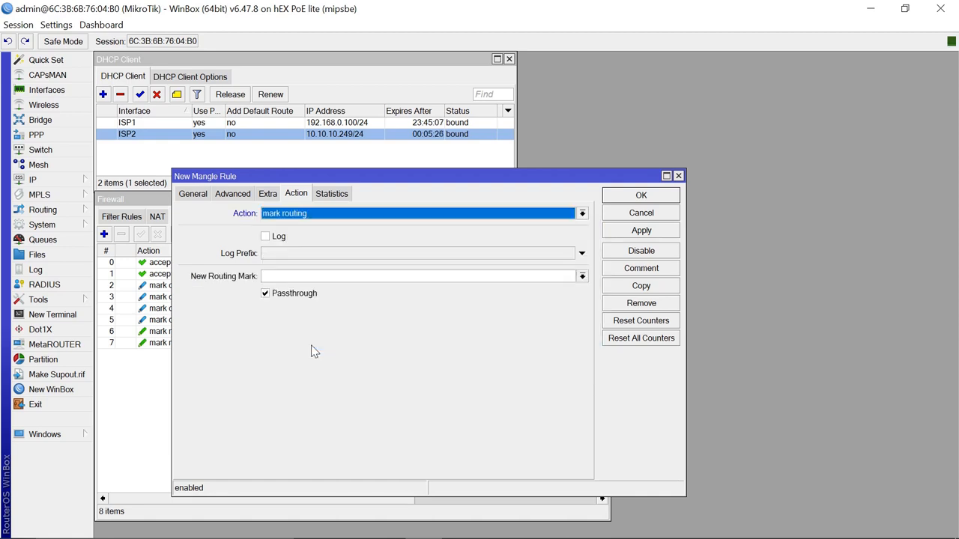
click(291, 276)
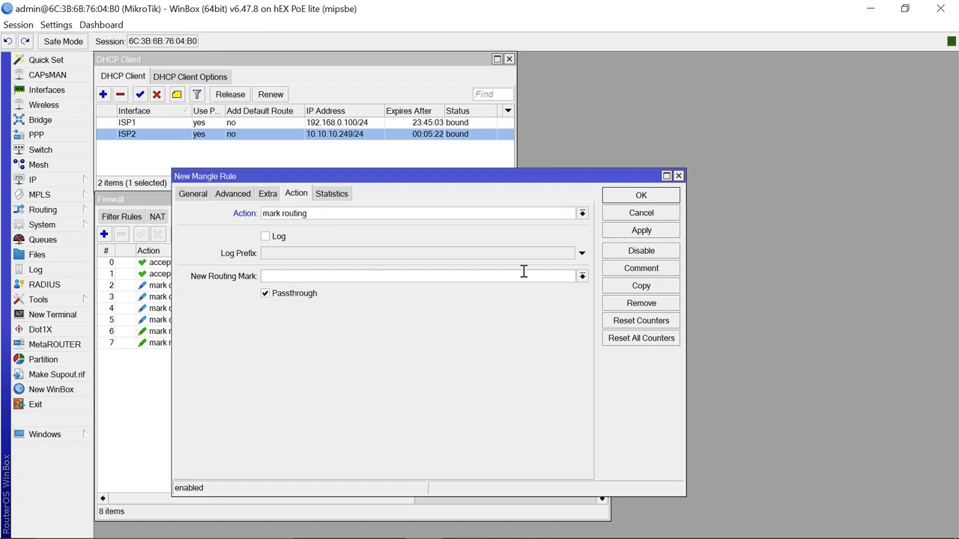
click(582, 276)
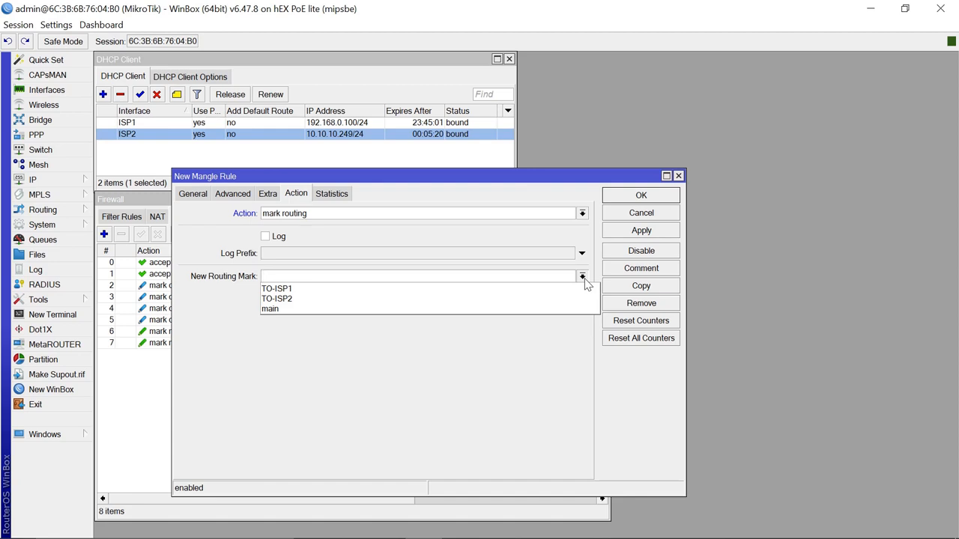
click(363, 290)
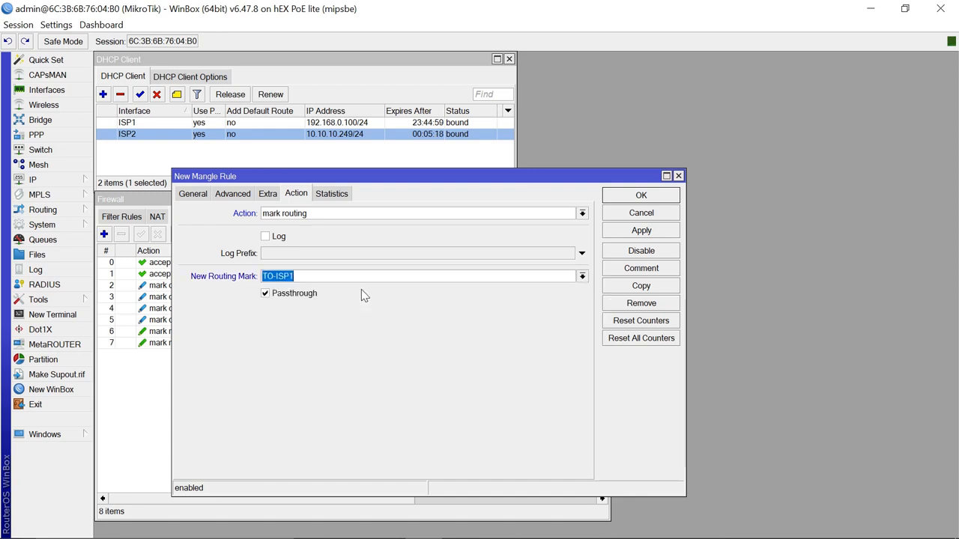
click(640, 232)
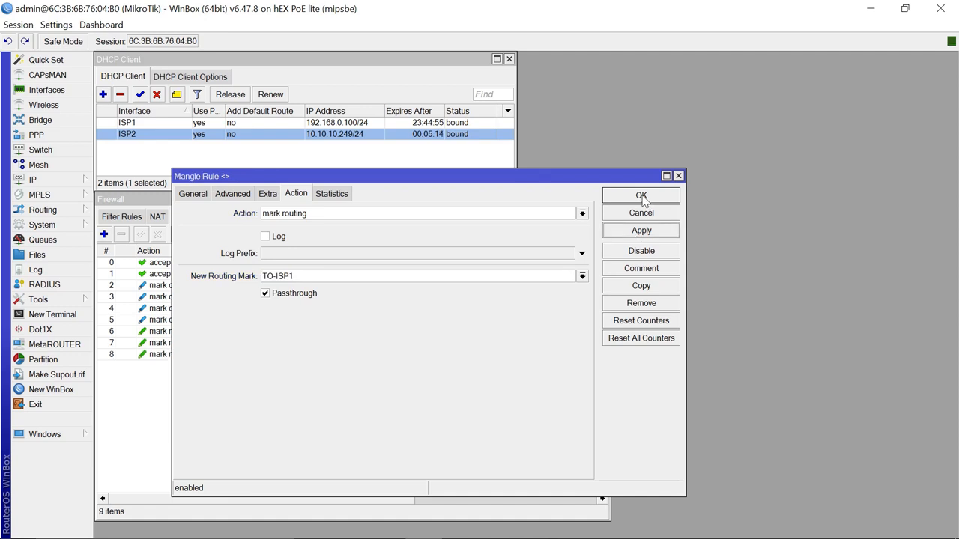
click(642, 197)
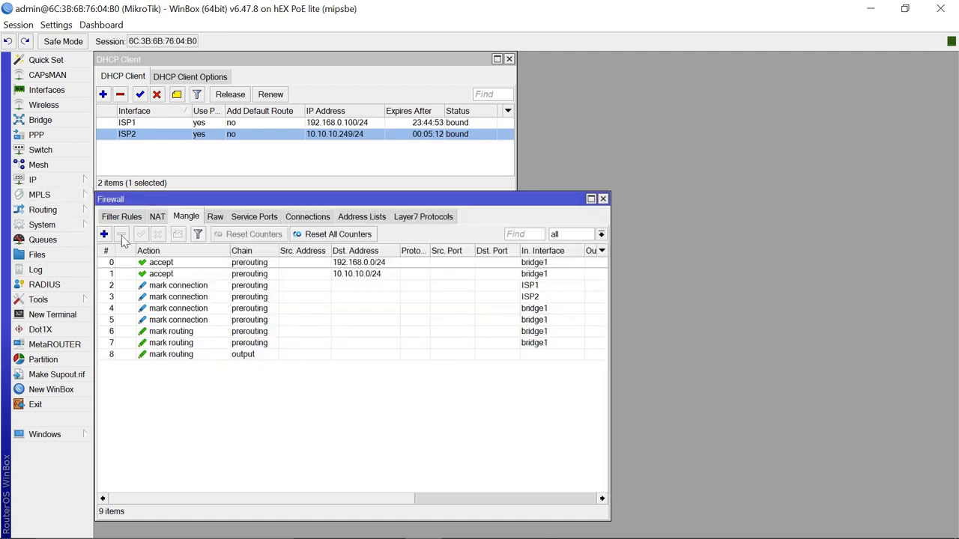
Start another mangle rule in the output chain matching connection mark ISP2-CONN
click(104, 234)
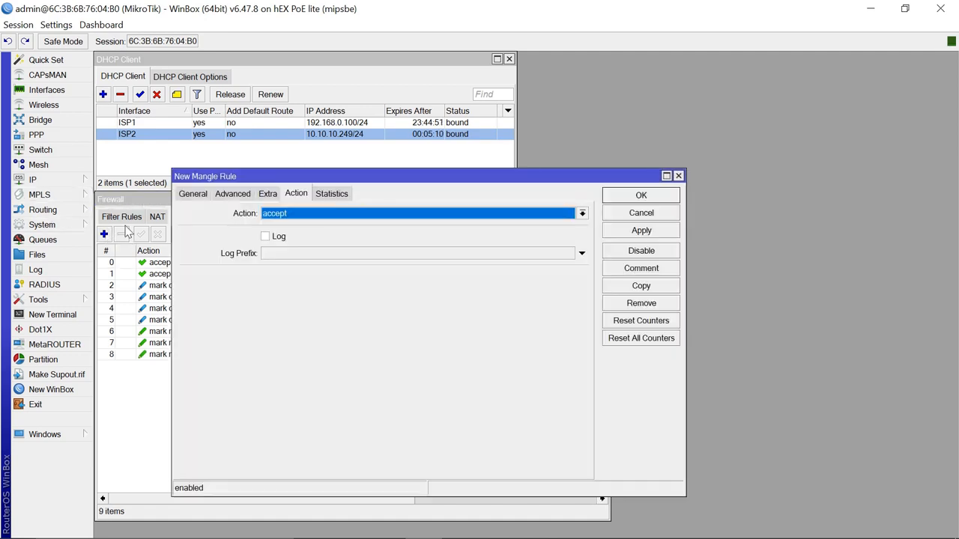
click(192, 194)
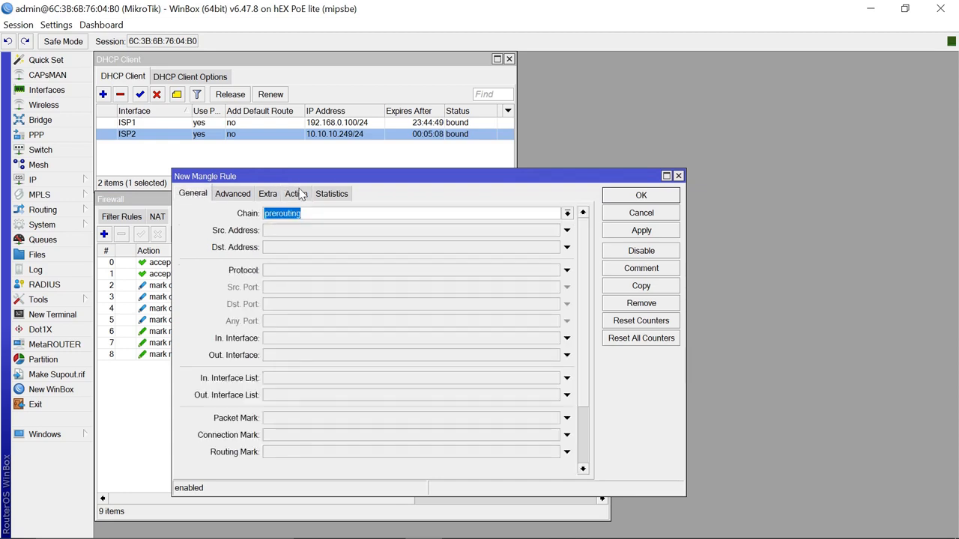
click(568, 214)
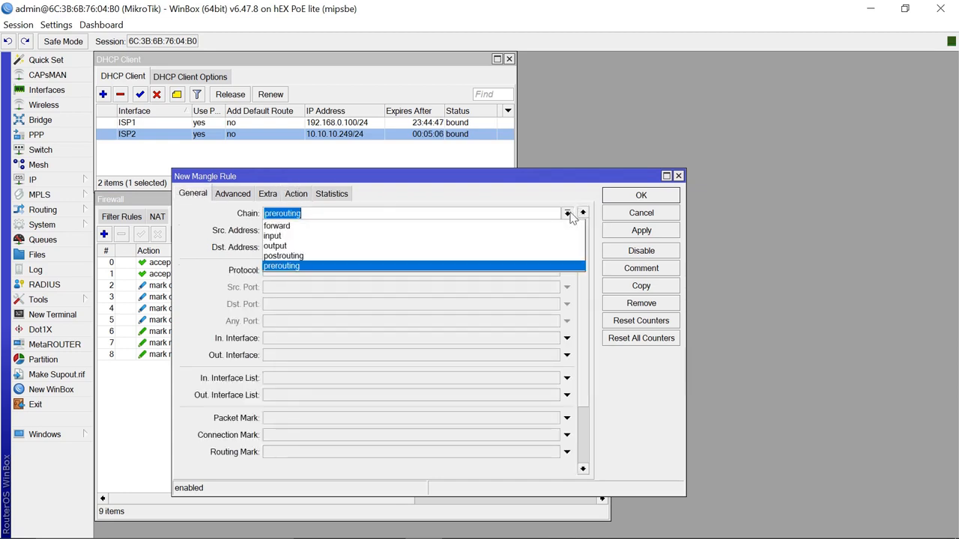
click(359, 247)
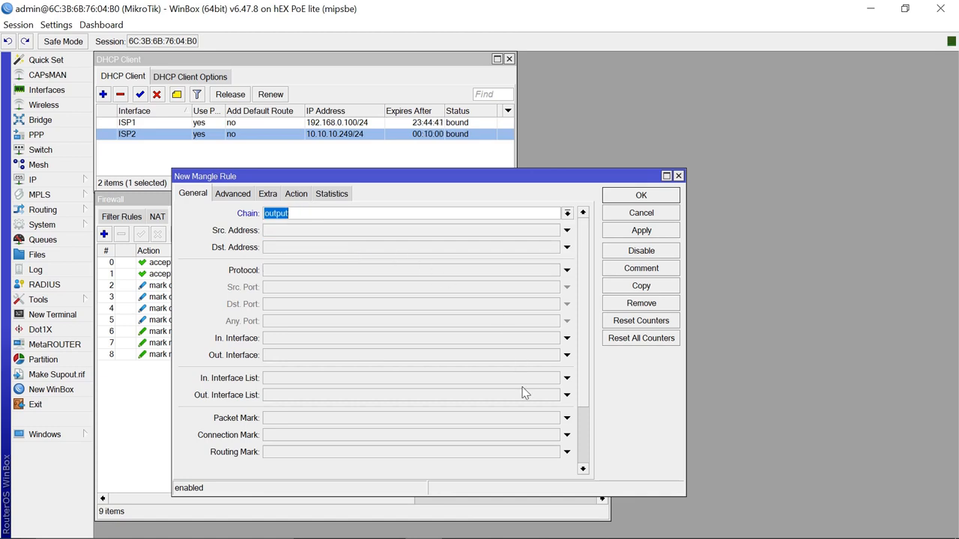
click(566, 439)
click(554, 436)
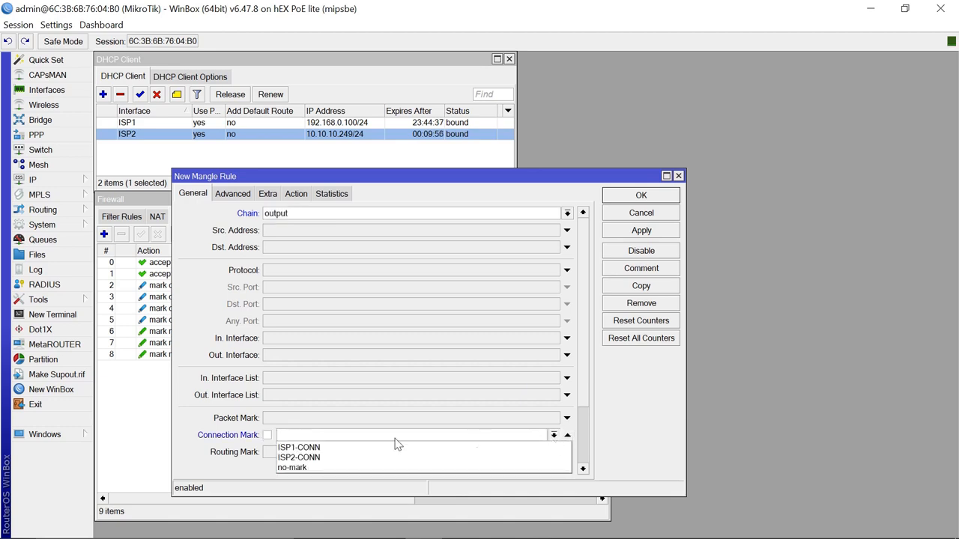
click(320, 457)
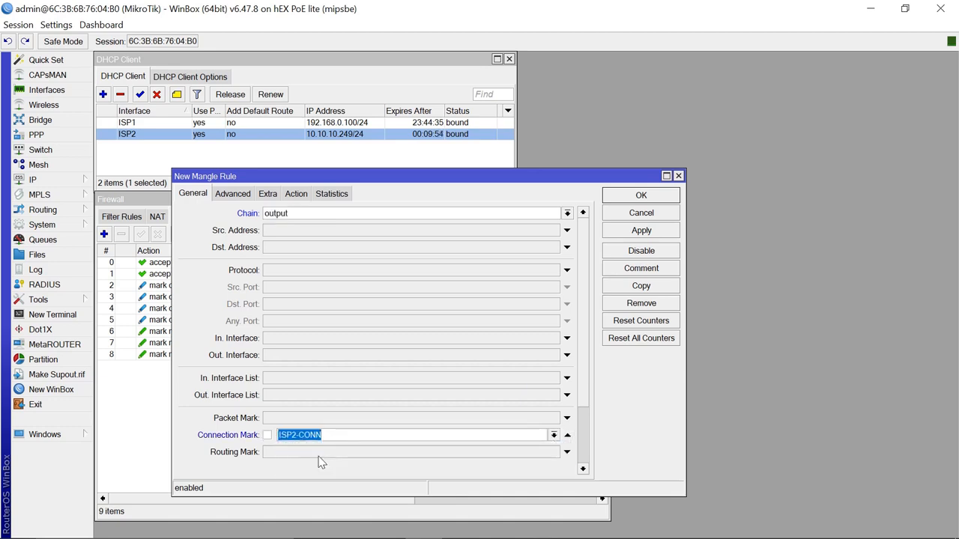
Set the ISP2-CONN output rule's action to mark routing with the existing routing mark TO-ISP2, save the rule and close the firewall
click(296, 198)
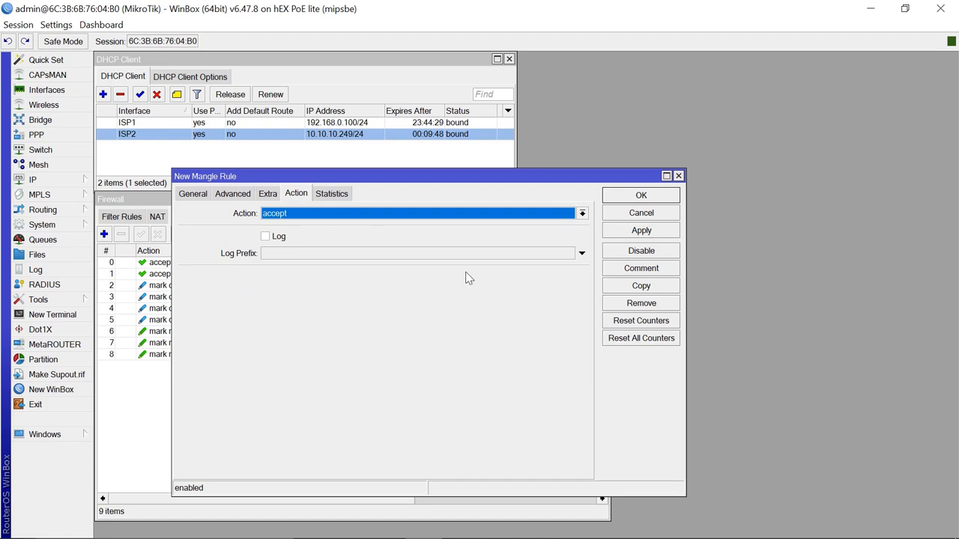
click(582, 214)
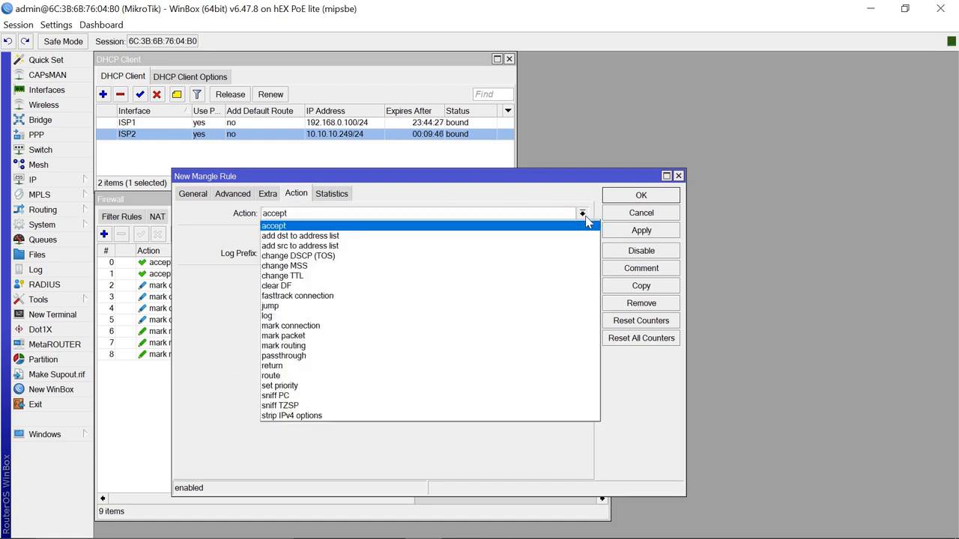
click(339, 347)
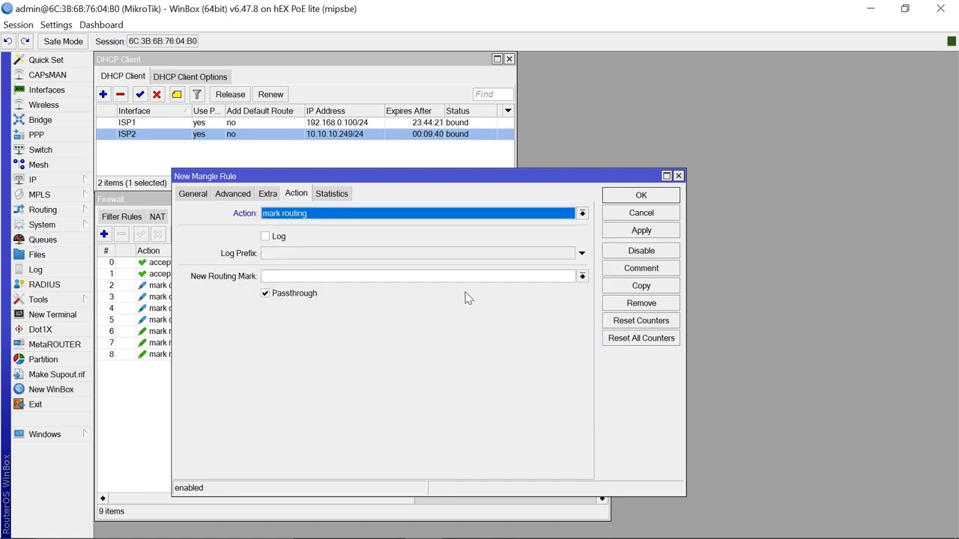
click(582, 276)
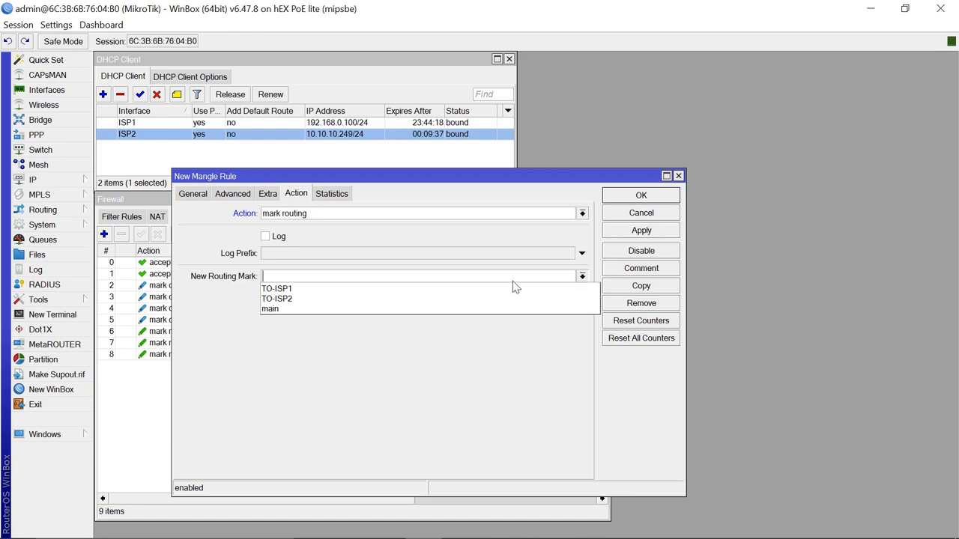
click(373, 299)
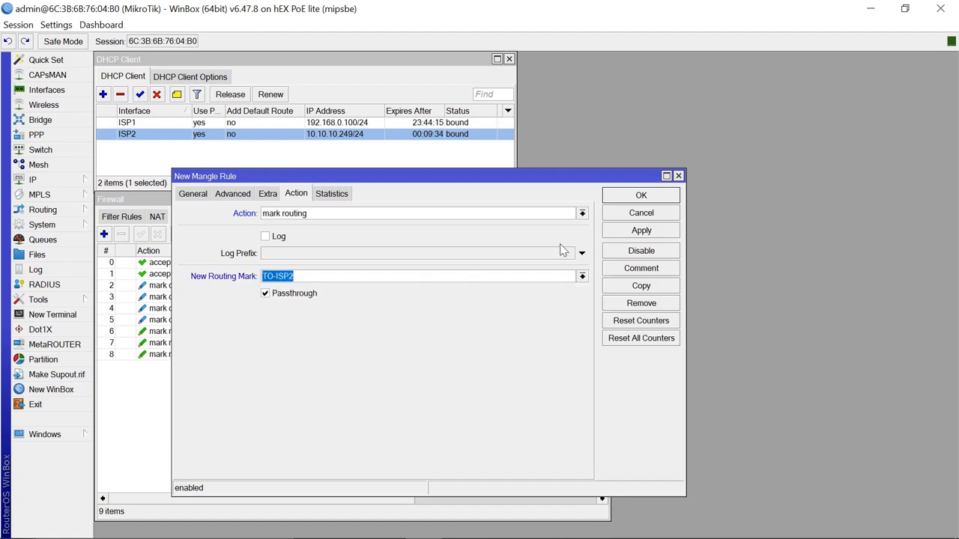
click(641, 231)
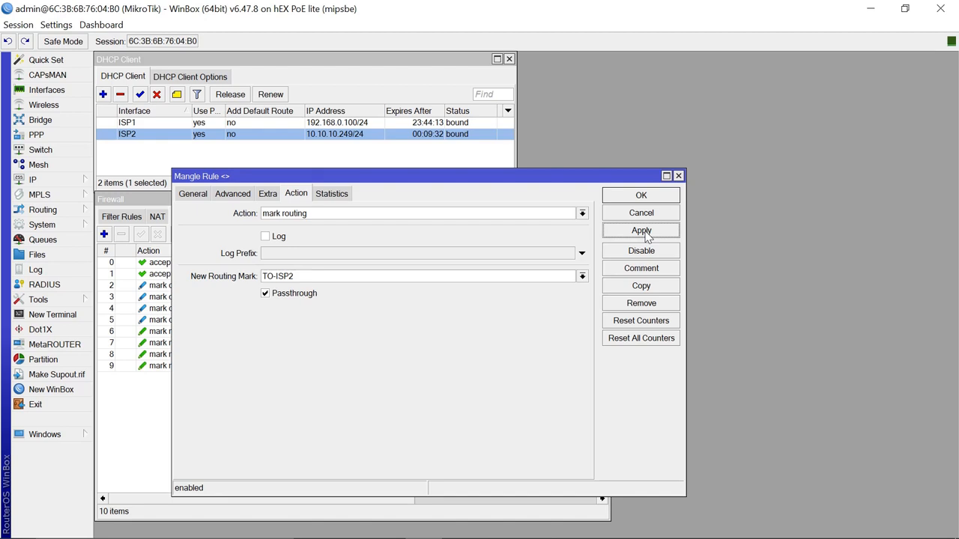
click(641, 198)
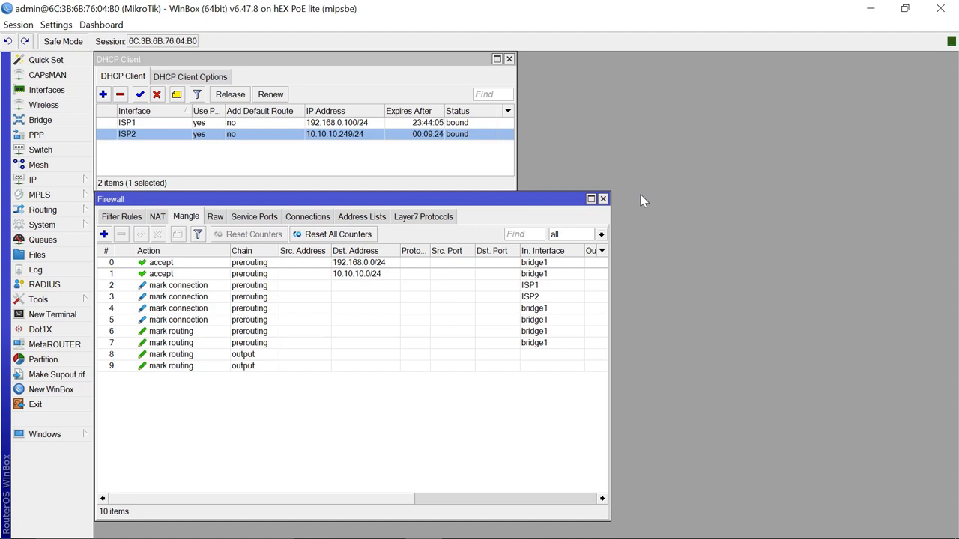
click(602, 199)
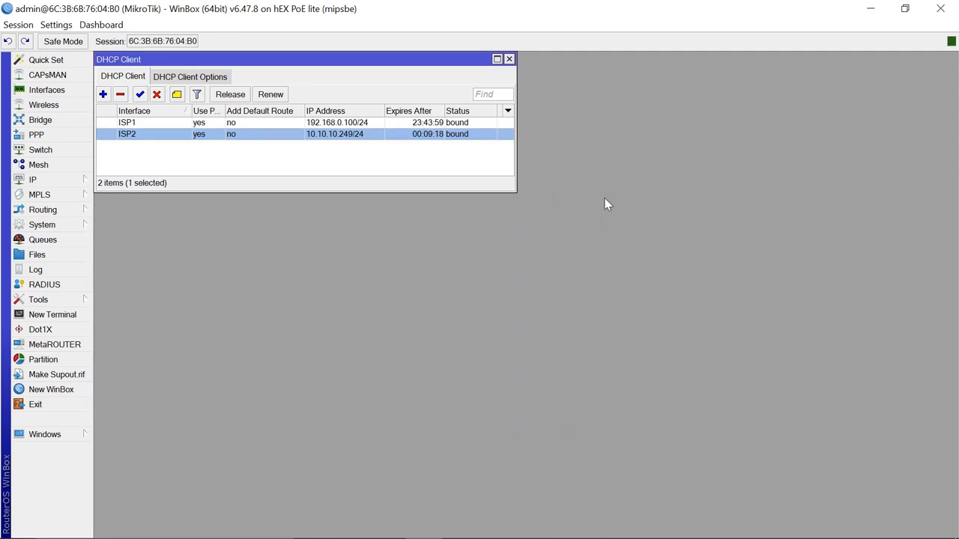
Start a new route for destination 0.0.0.0/0 with gateway 192.168.0.1 and gateway checking by ping
click(41, 180)
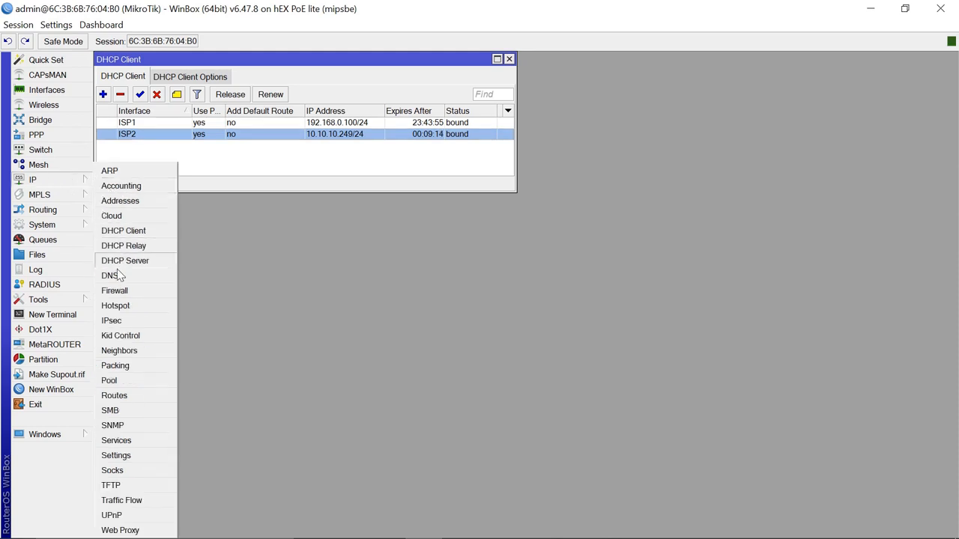
click(138, 395)
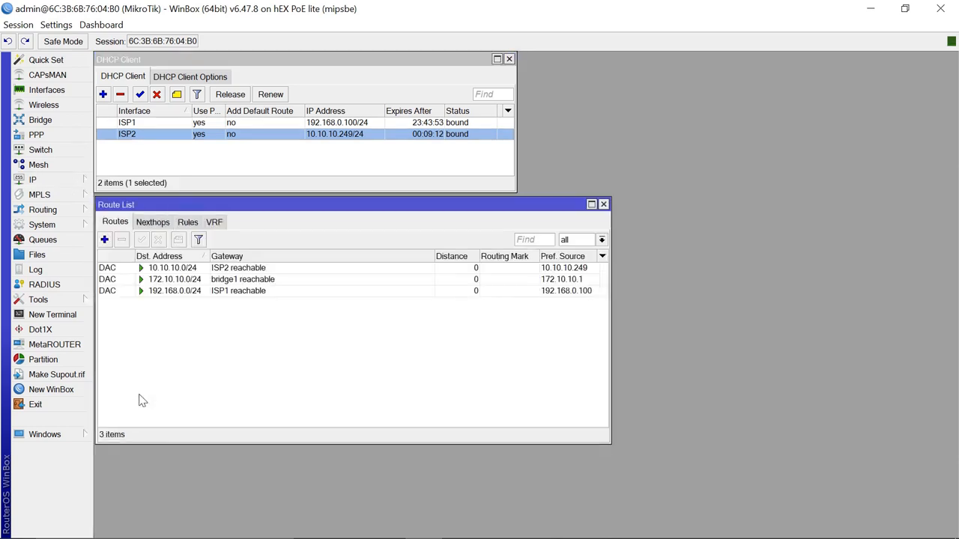
click(106, 242)
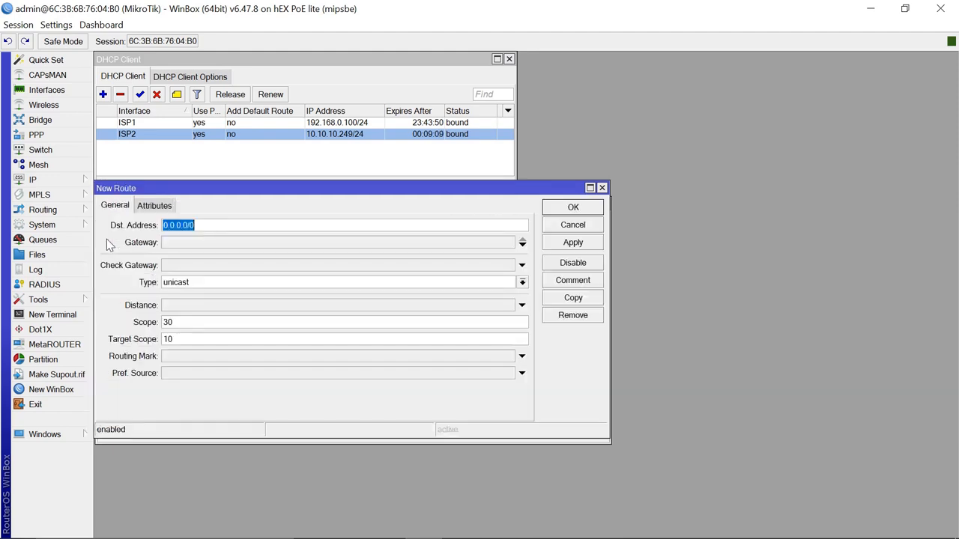
click(198, 242)
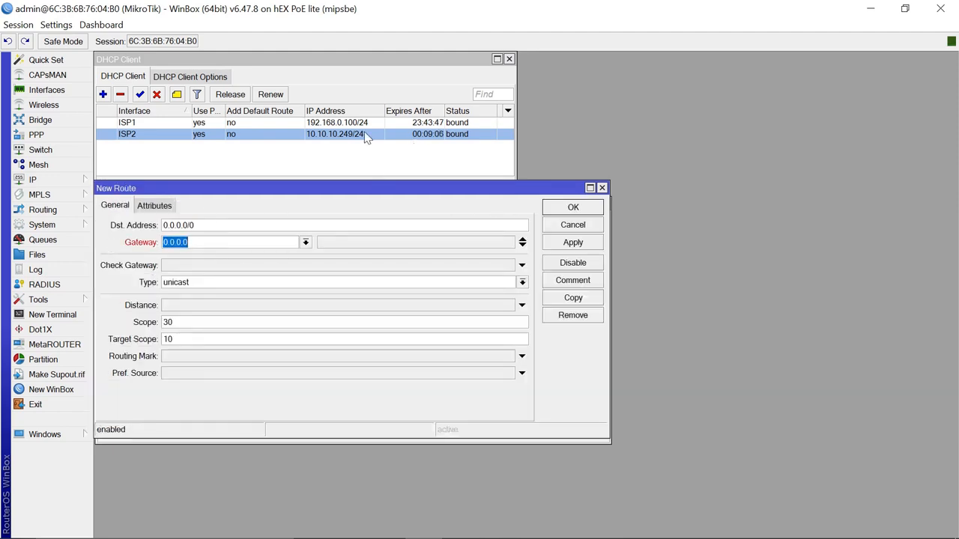
click(331, 124)
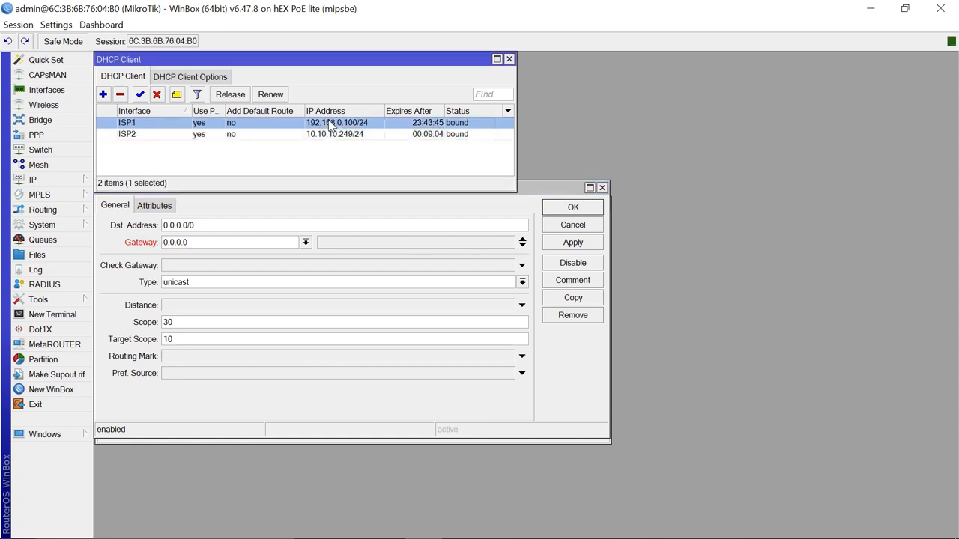
click(201, 242)
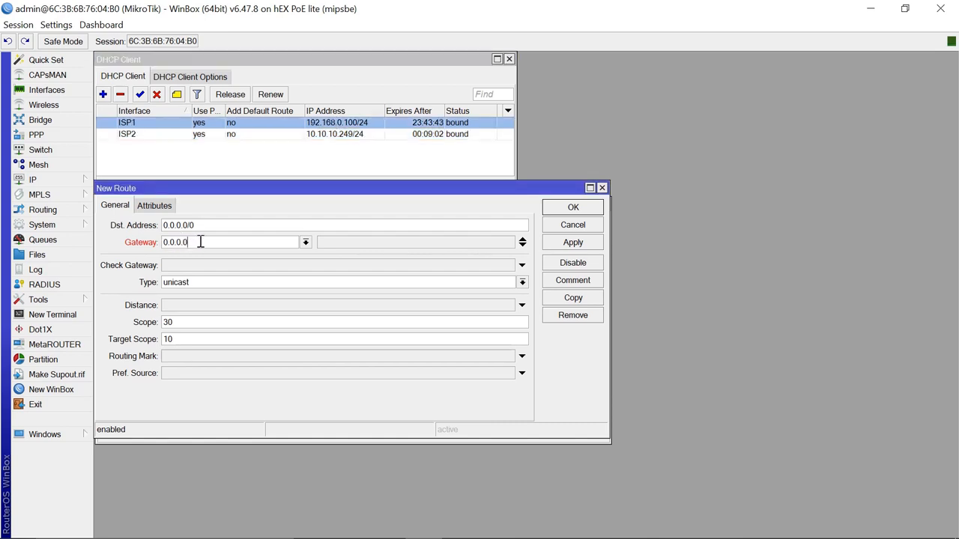
double_click(200, 242)
text(192.168.0.1)
click(189, 268)
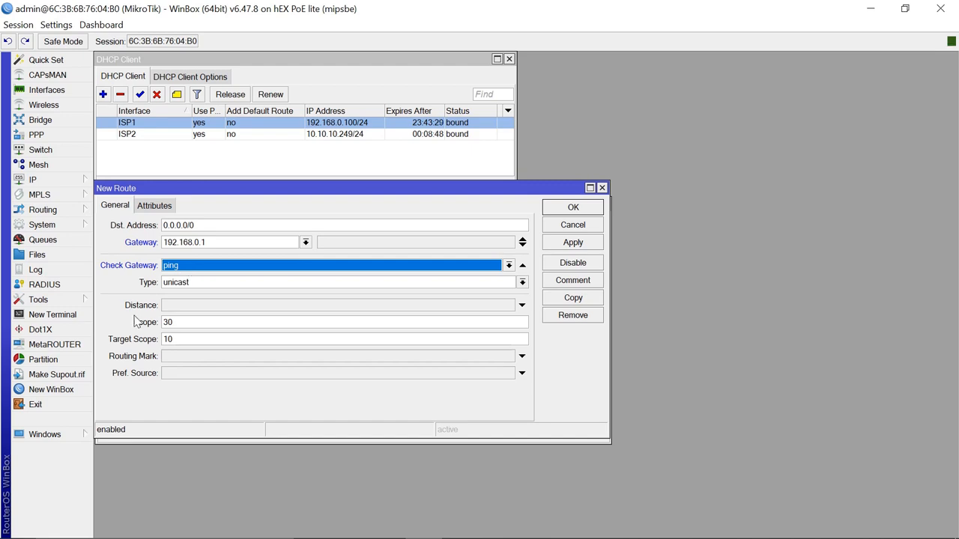
Assign the routing mark TO-ISP1 to the new 192.168.0.1 route and save it
click(180, 357)
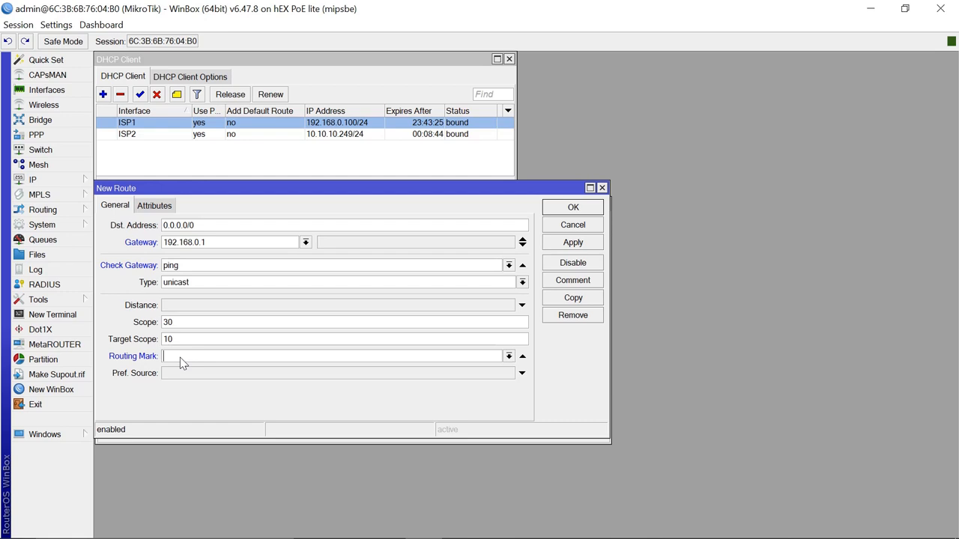
click(508, 357)
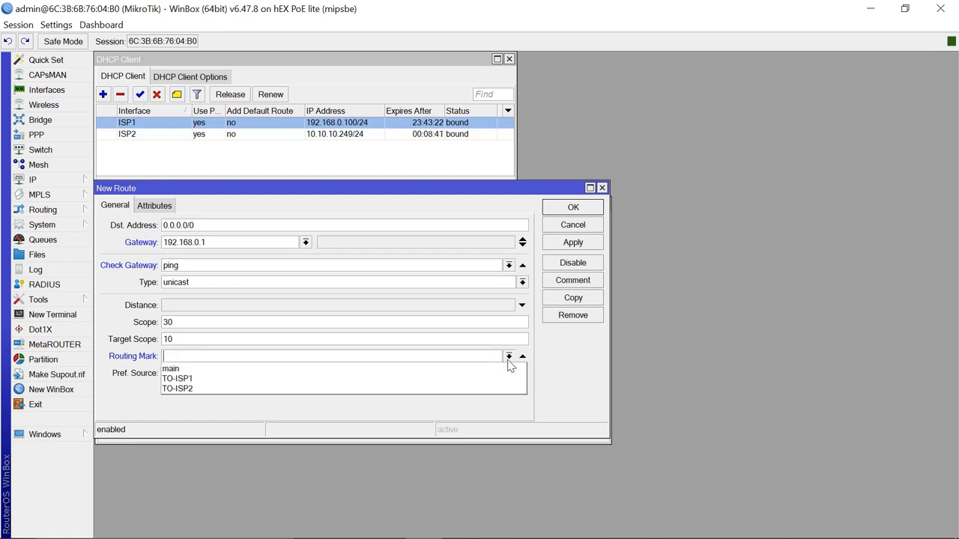
click(245, 379)
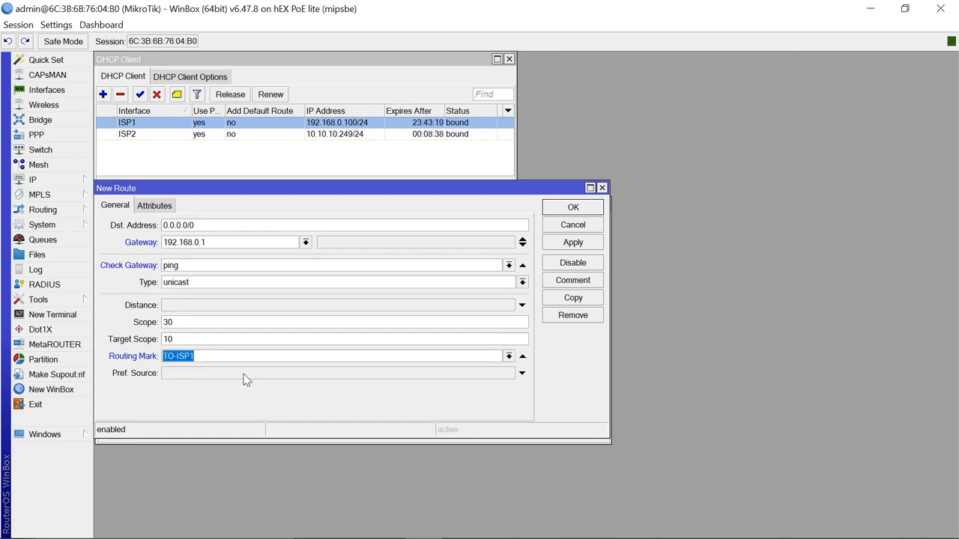
click(565, 247)
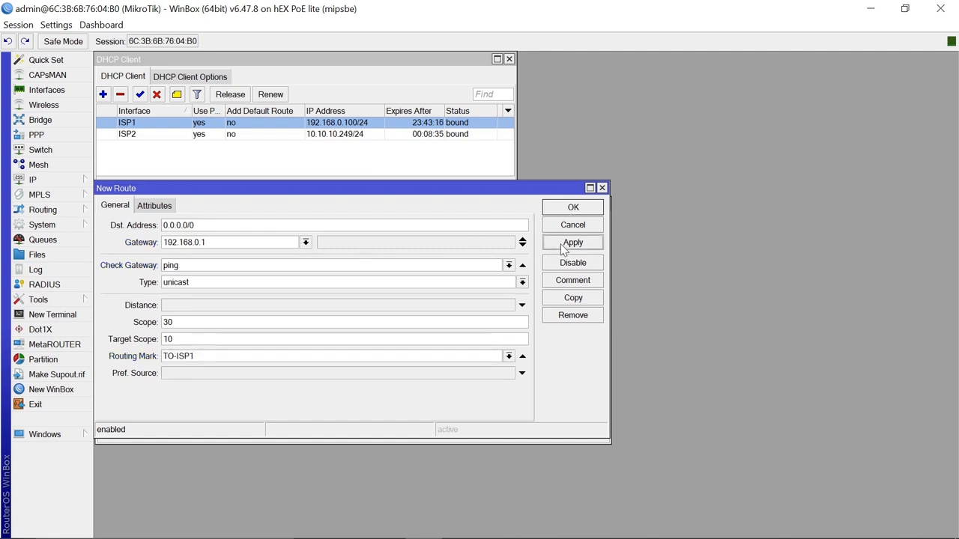
click(573, 207)
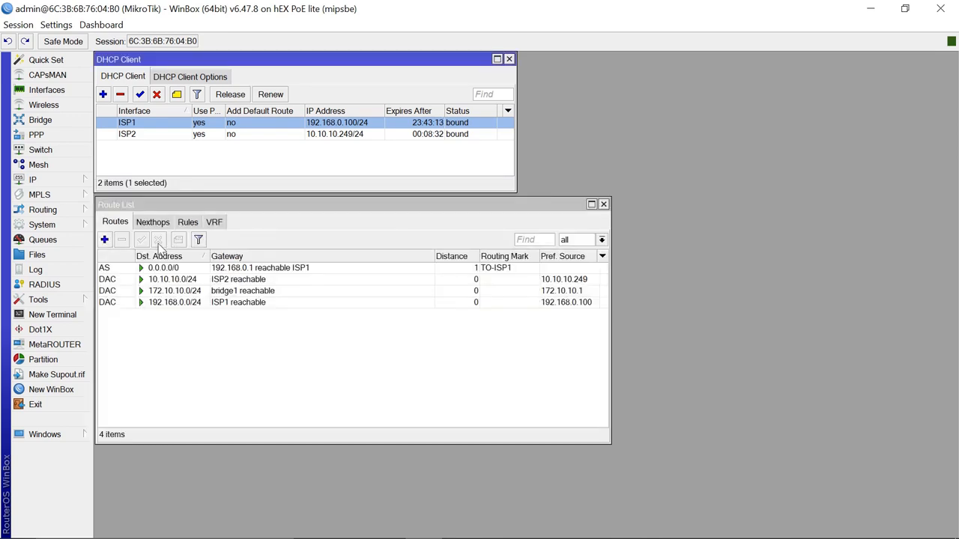
Start a second route for destination 0.0.0.0/0 with gateway 10.10.10.1 and gateway checking by ping
click(105, 240)
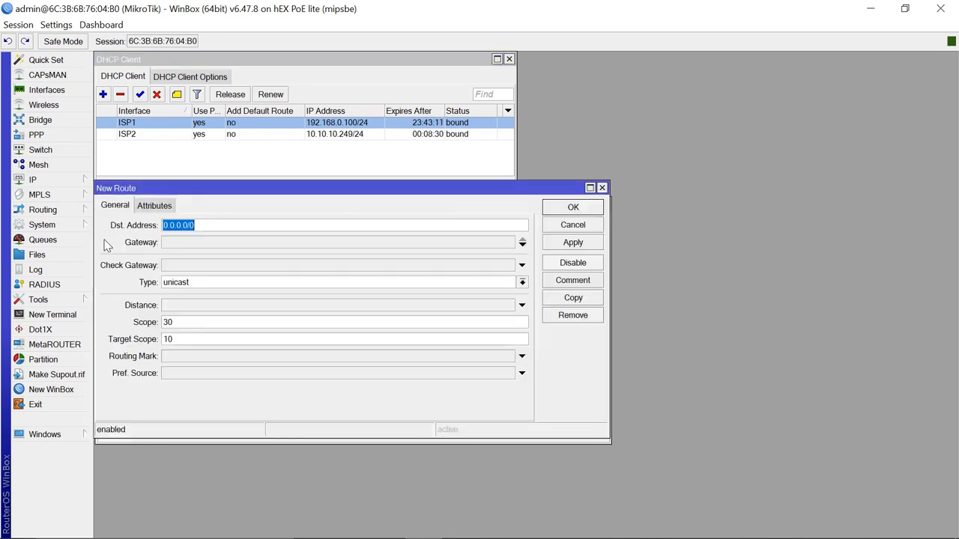
click(198, 244)
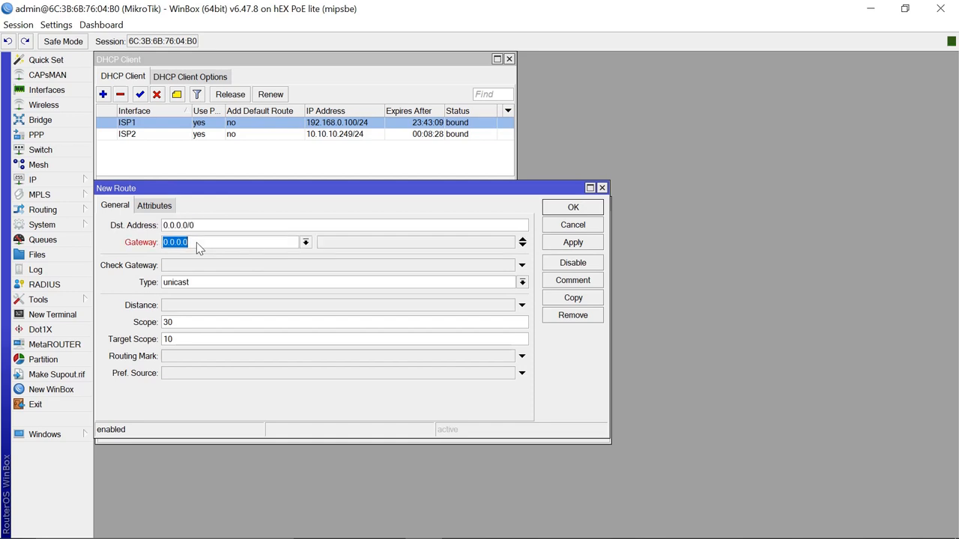
click(332, 138)
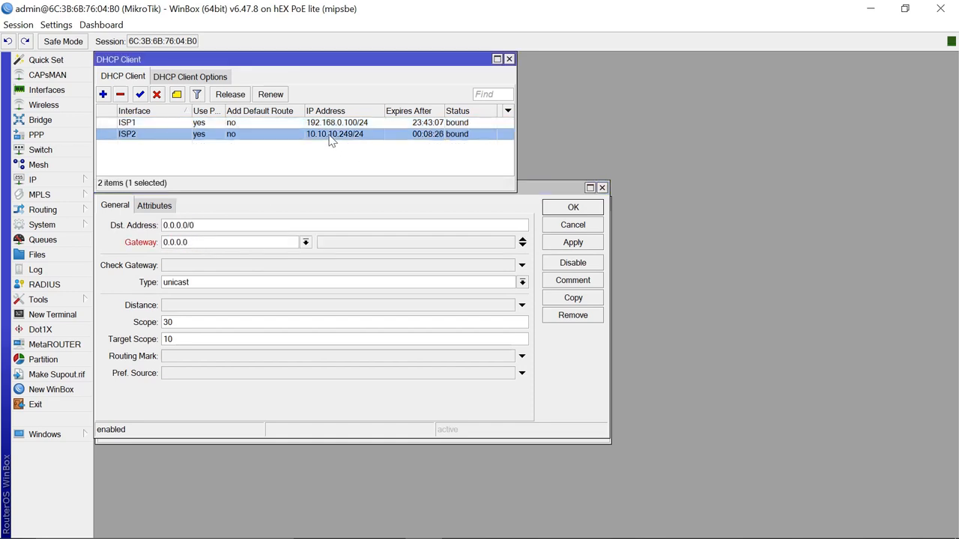
click(215, 247)
double_click(215, 247)
text(10)
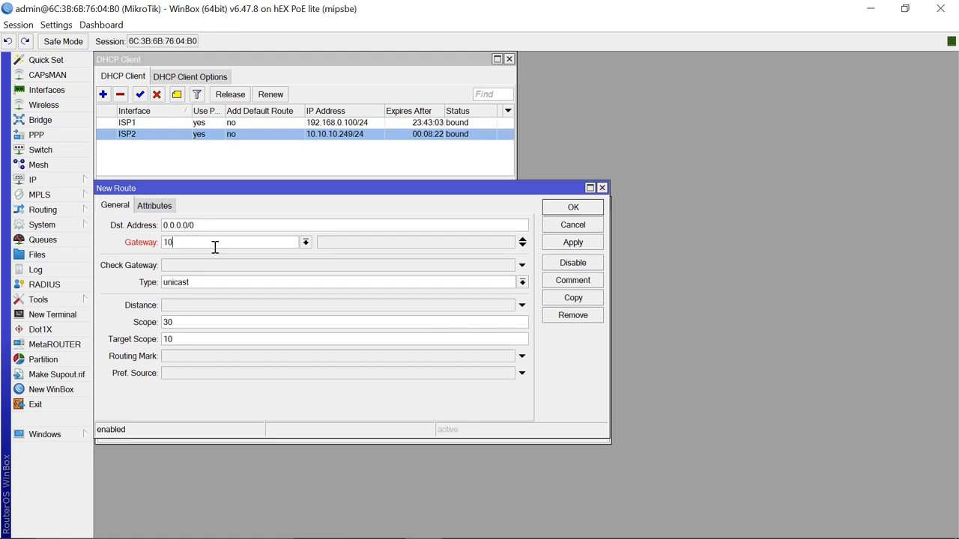
text(.10.10.1)
click(188, 268)
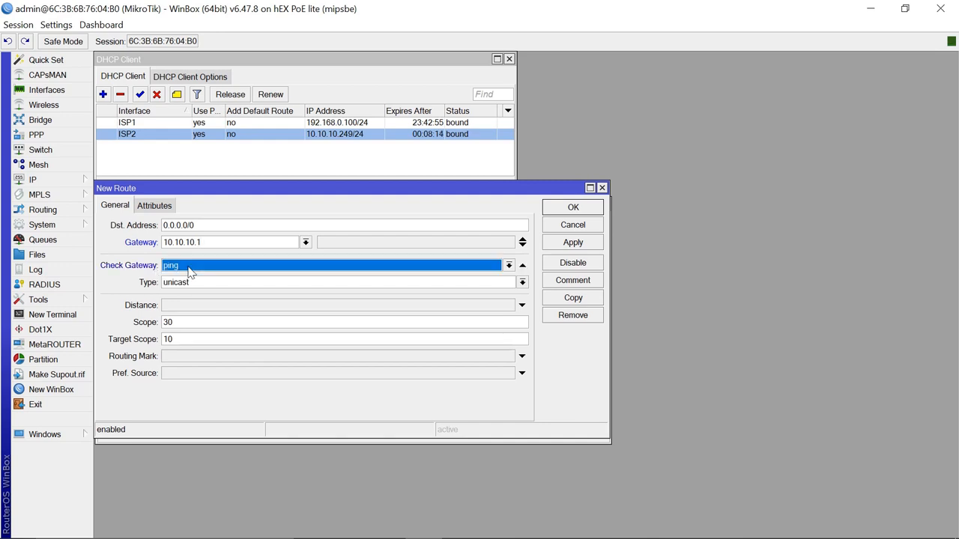
Assign the routing mark TO-ISP2 to the new 10.10.10.1 route and save it
click(187, 359)
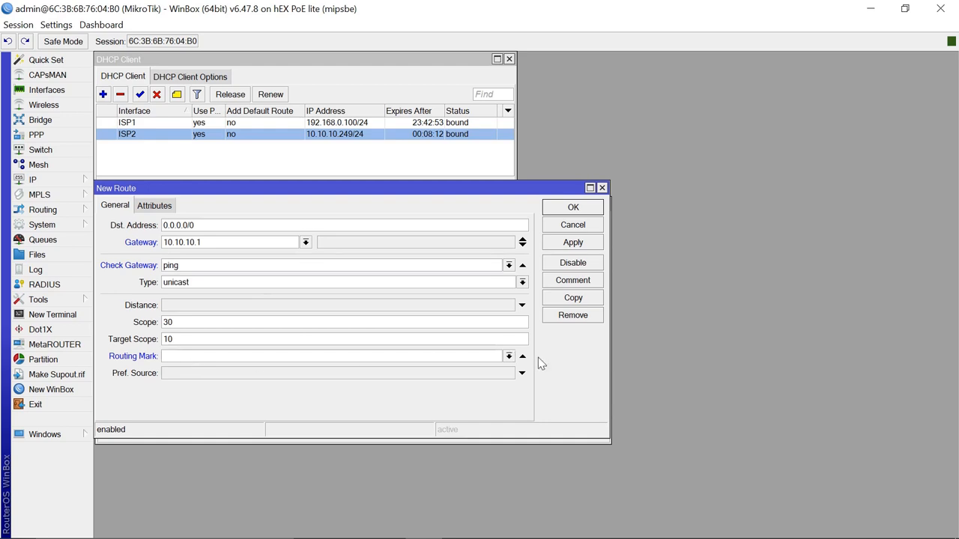
click(507, 357)
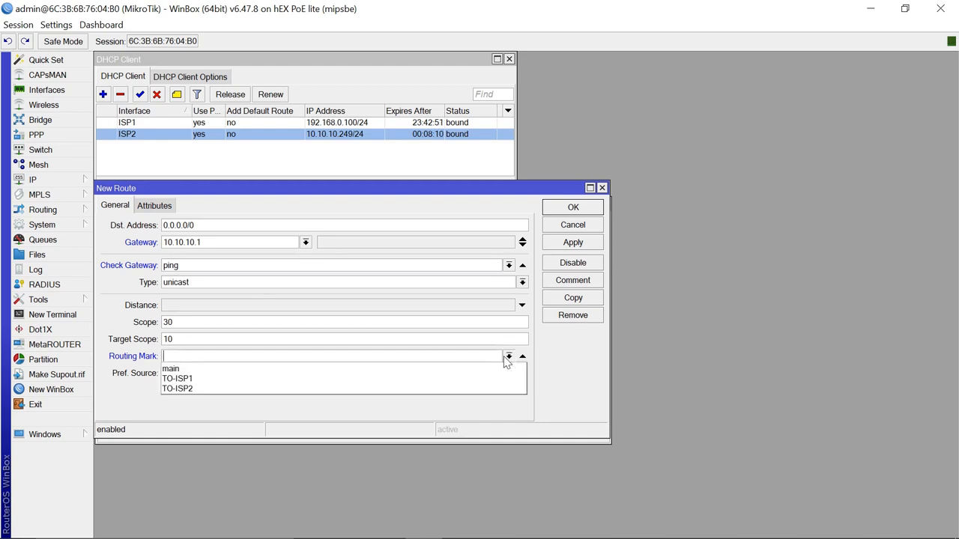
click(284, 388)
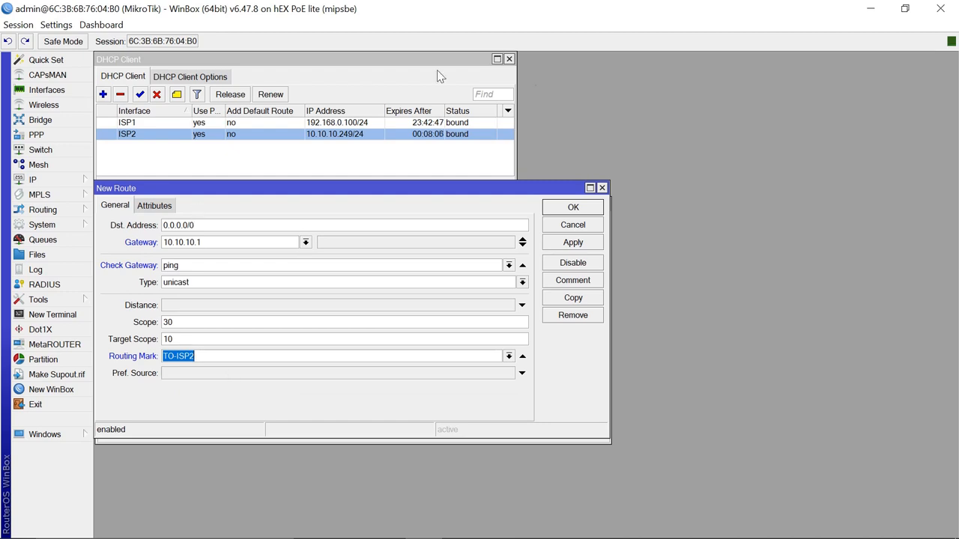
click(573, 243)
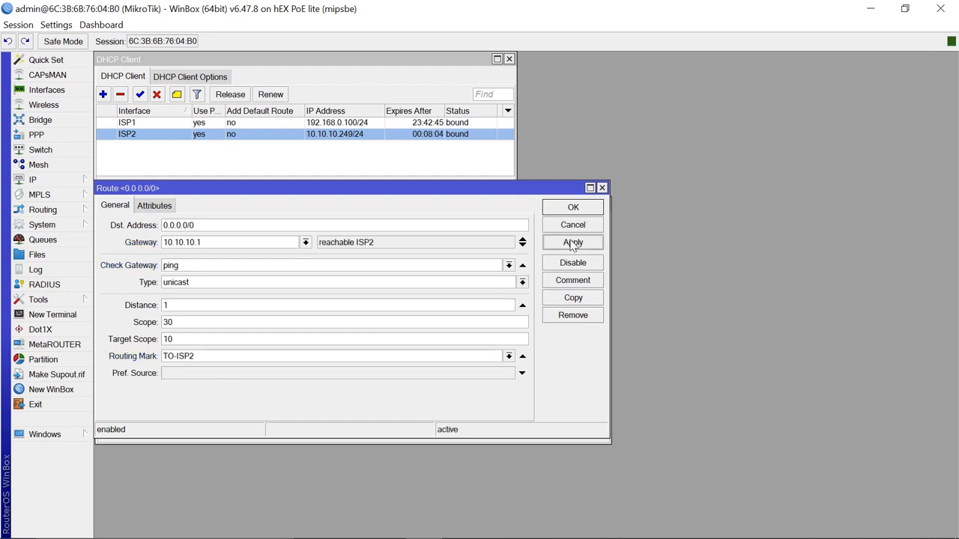
click(584, 209)
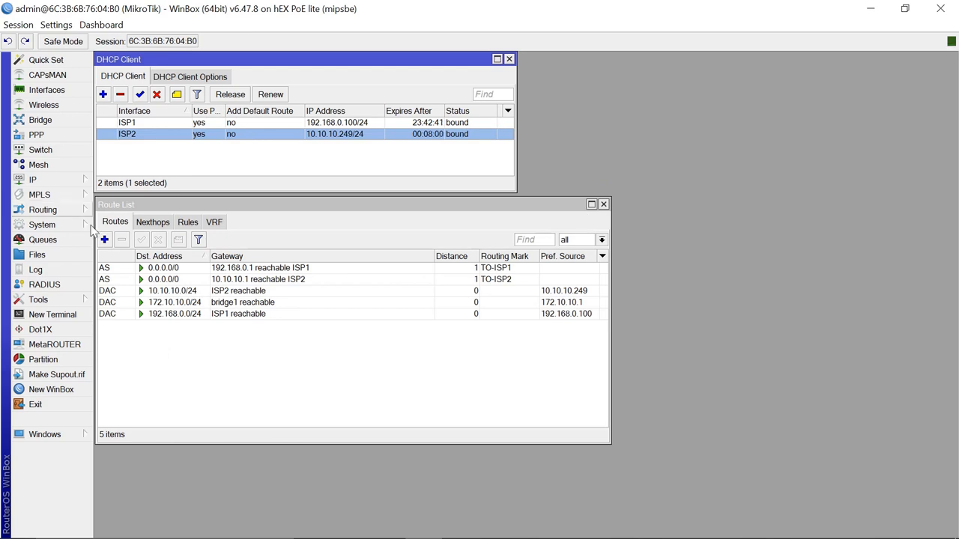
Add an unmarked 0.0.0.0/0 route via gateway 192.168.0.1 with ping gateway checking and distance 1, and apply it
click(106, 240)
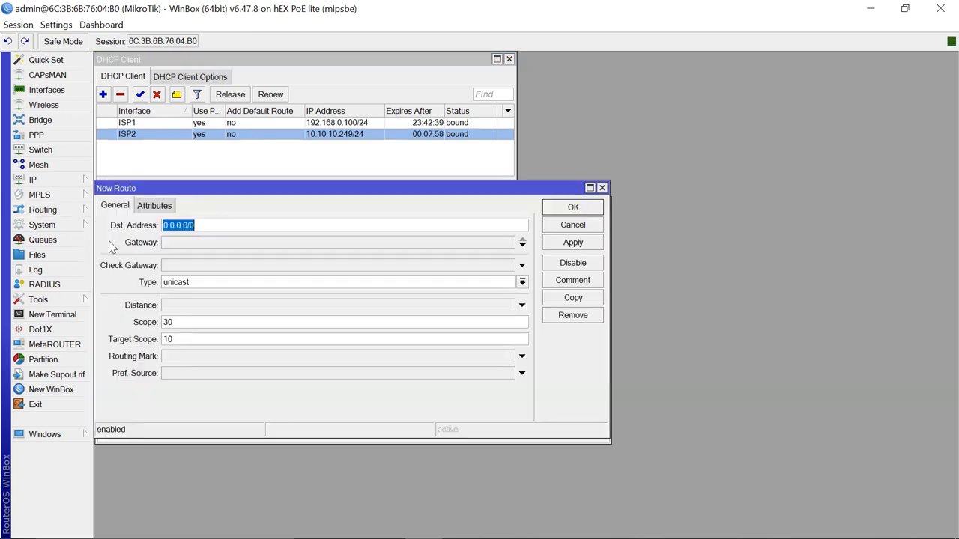
click(191, 245)
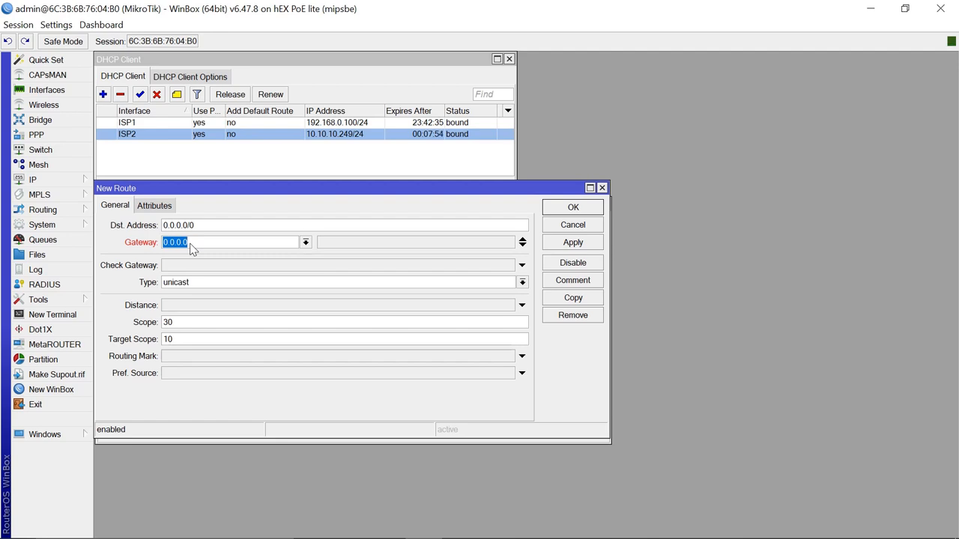
text(192.168.0.1)
click(174, 269)
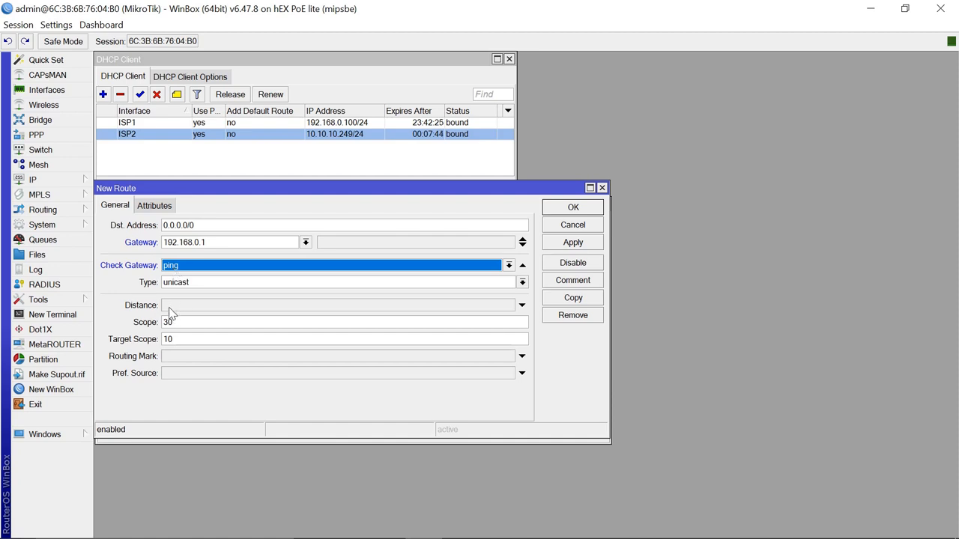
click(172, 306)
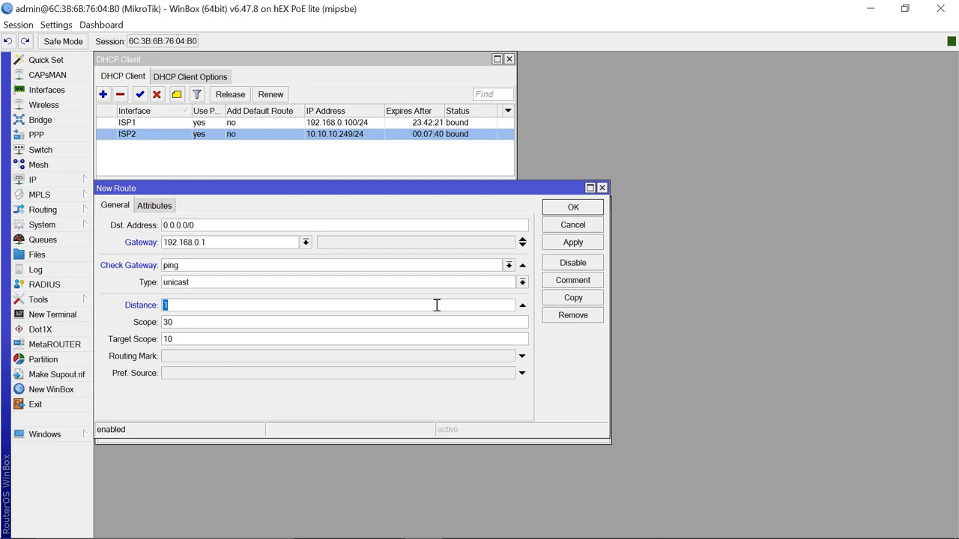
click(573, 242)
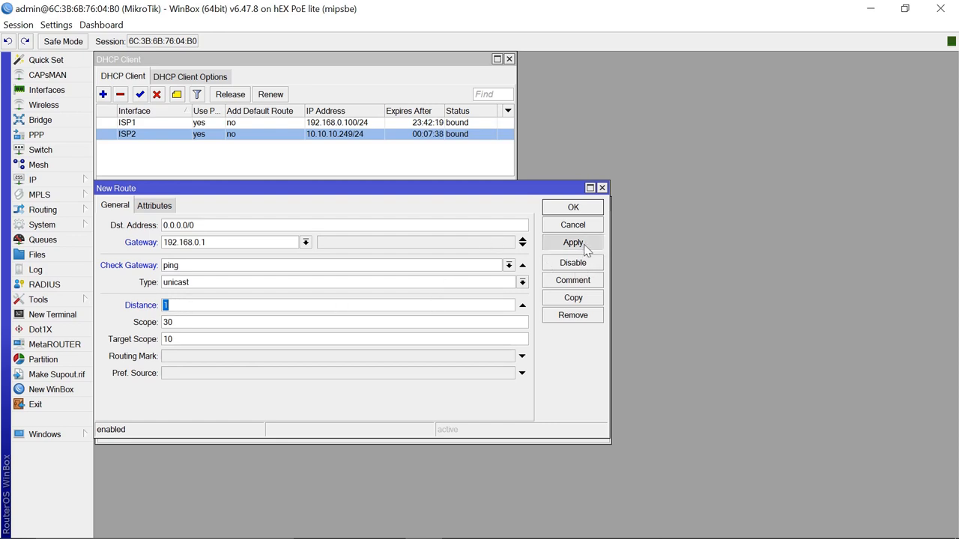
Add an unmarked 0.0.0.0/0 route via gateway 10.10.10.1 with ping gateway checking and distance 2, then close the route list
click(573, 208)
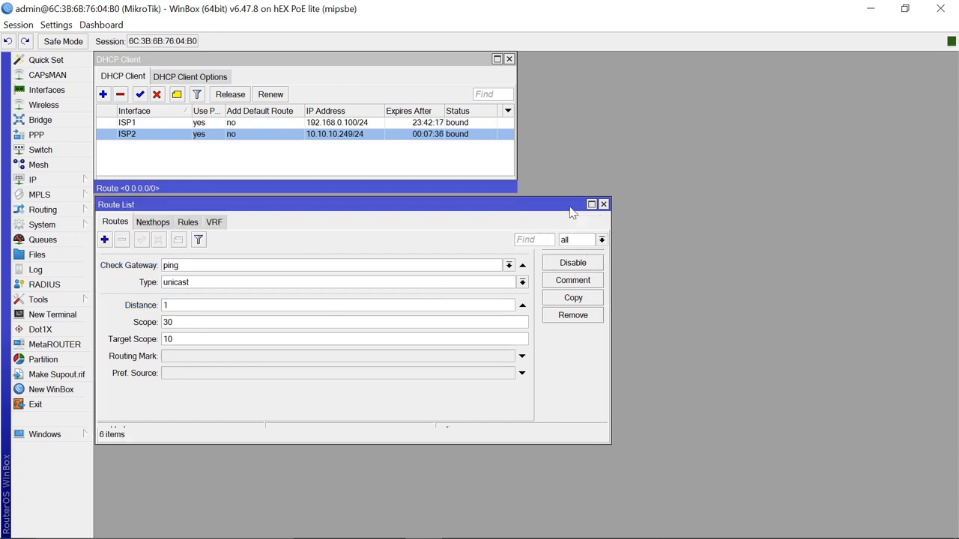
click(105, 241)
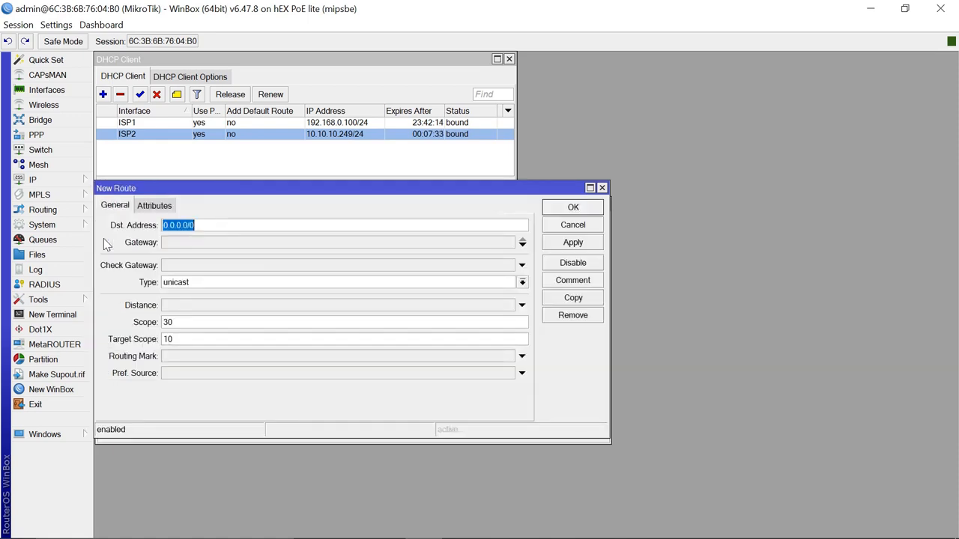
click(203, 242)
text(10)
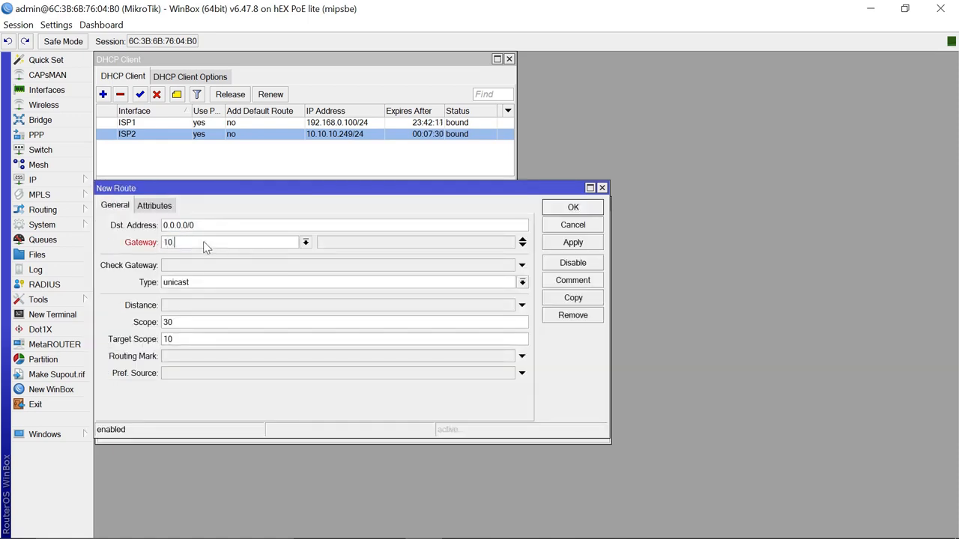
text(.10.10.1)
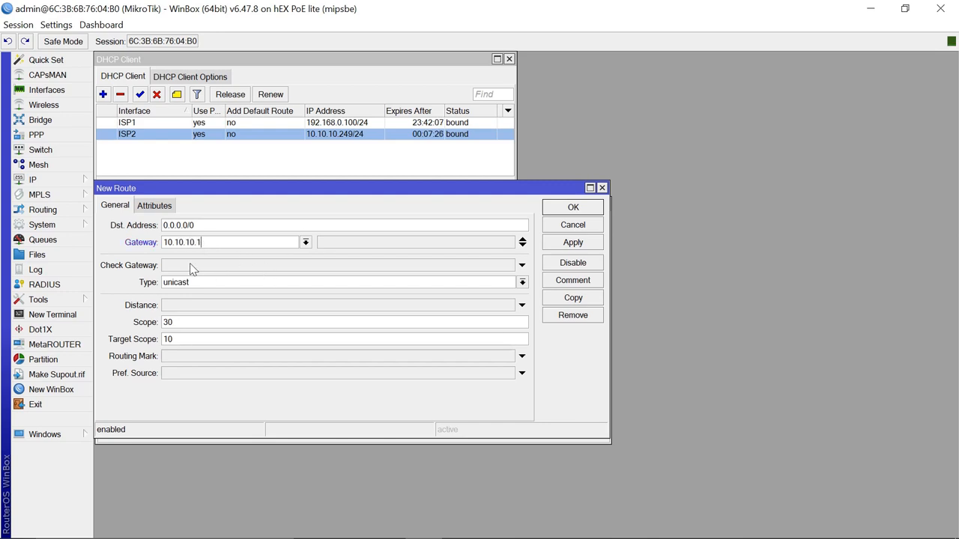
click(191, 268)
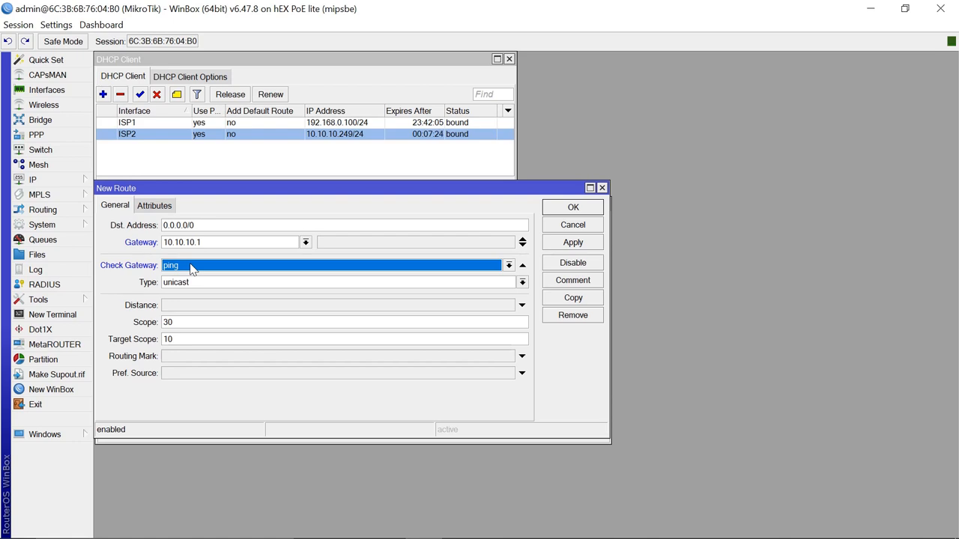
click(174, 306)
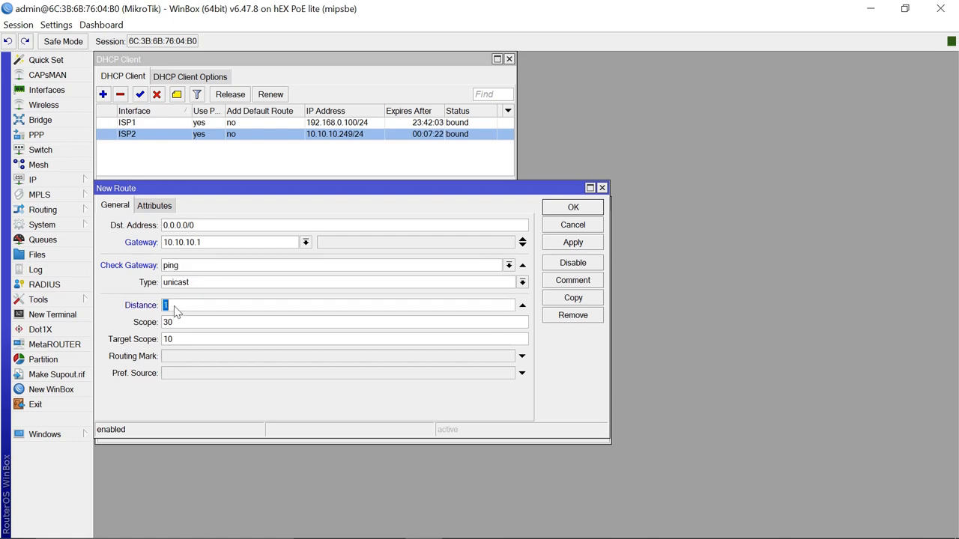
text(2)
click(589, 247)
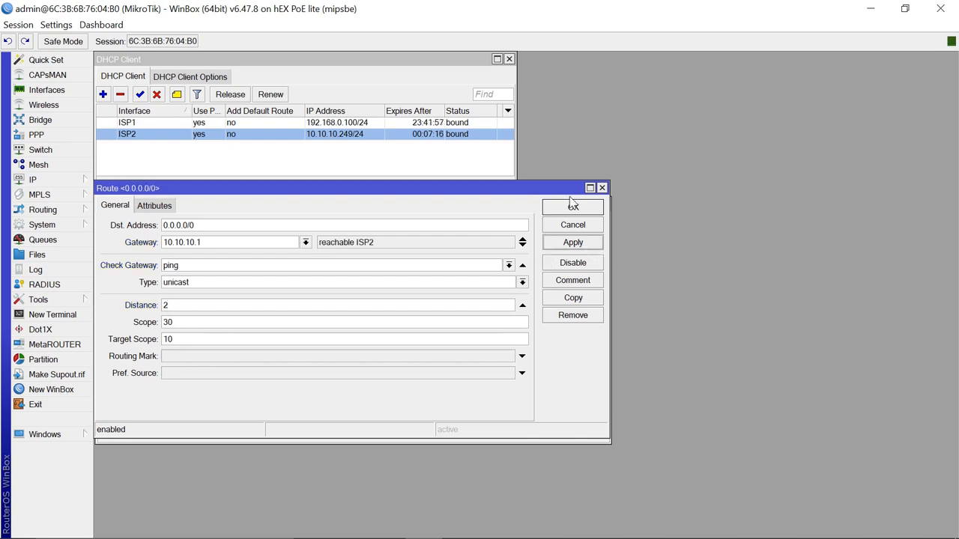
click(571, 212)
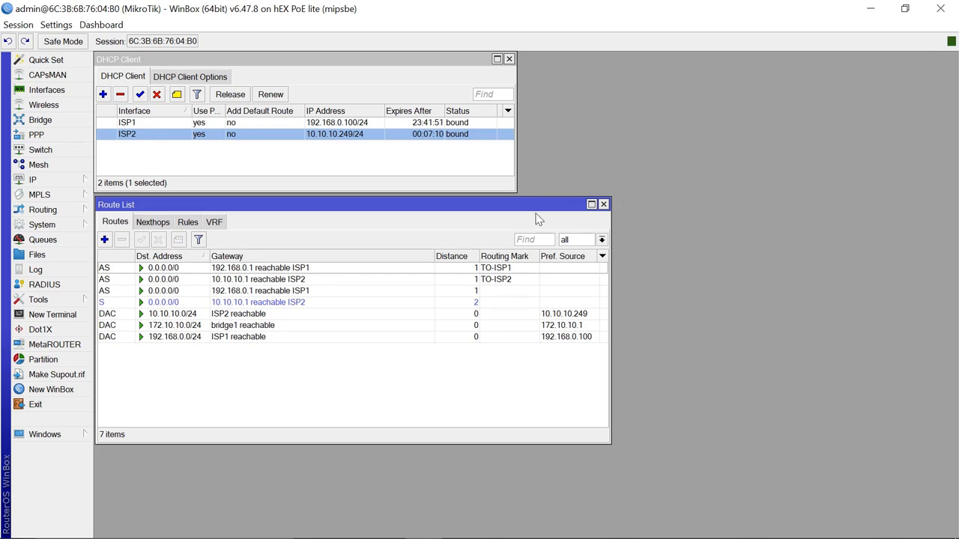
click(603, 205)
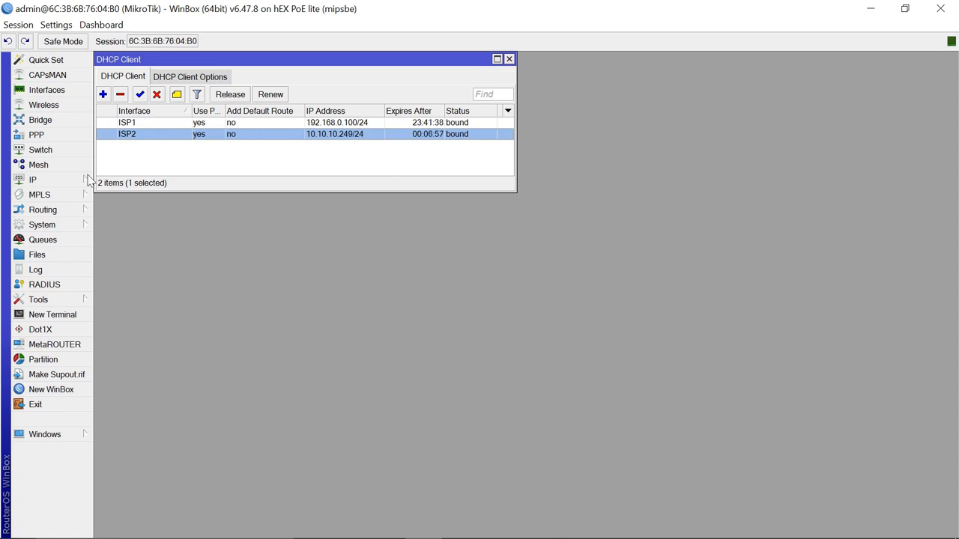
Add a firewall NAT rule in the srcnat chain with out interface ISP1 and action masquerade
click(31, 182)
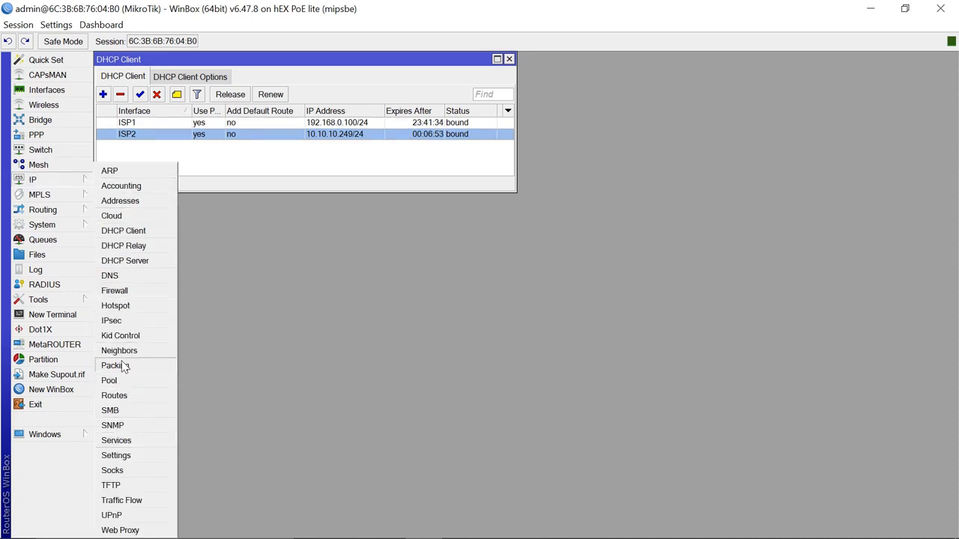
click(123, 291)
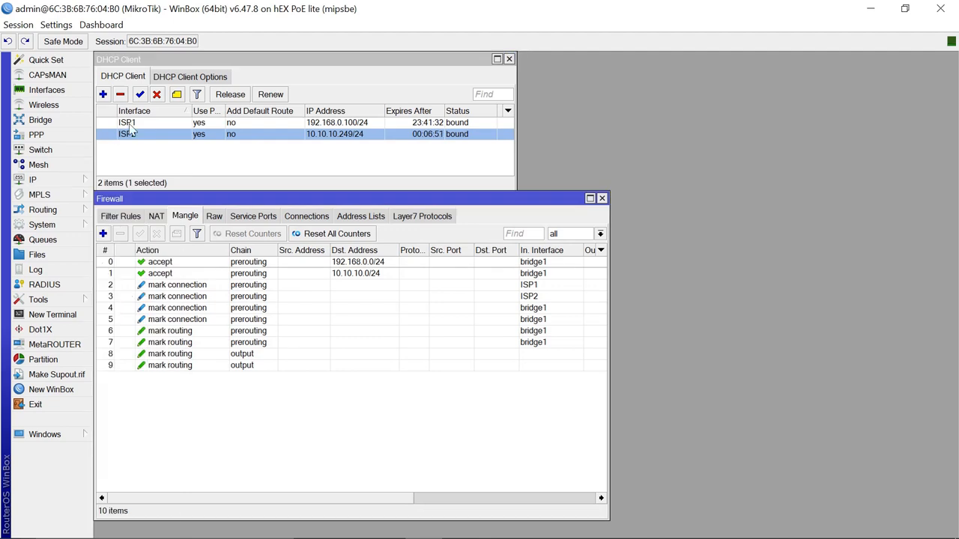
click(157, 218)
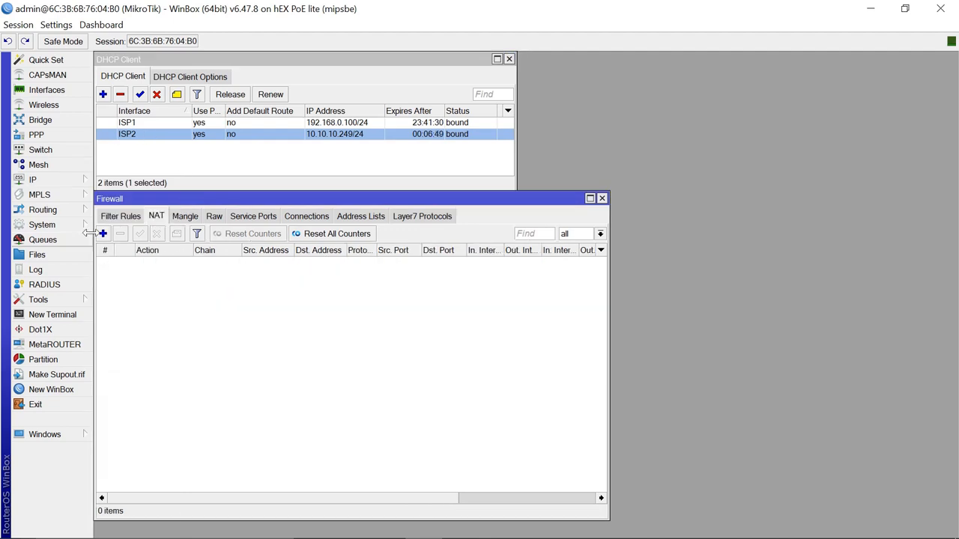
click(103, 234)
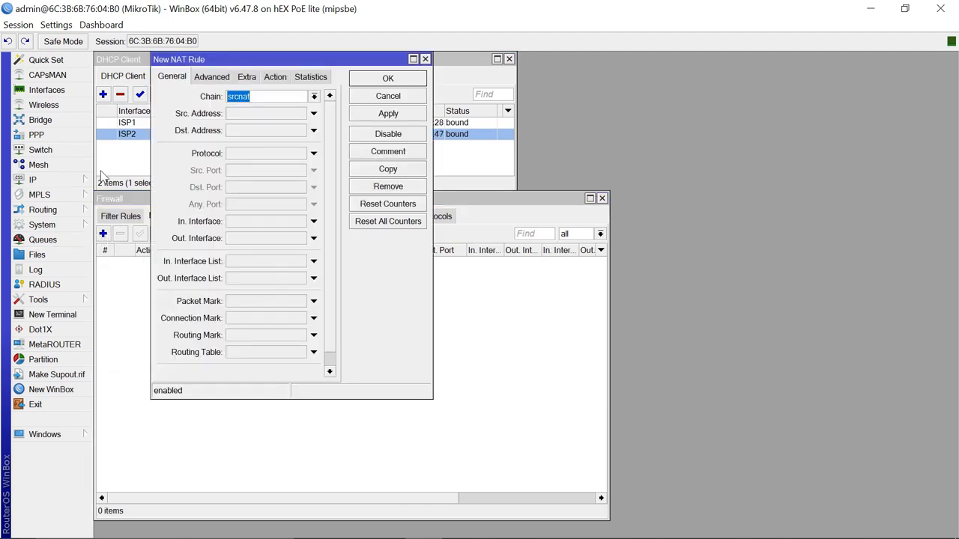
click(314, 238)
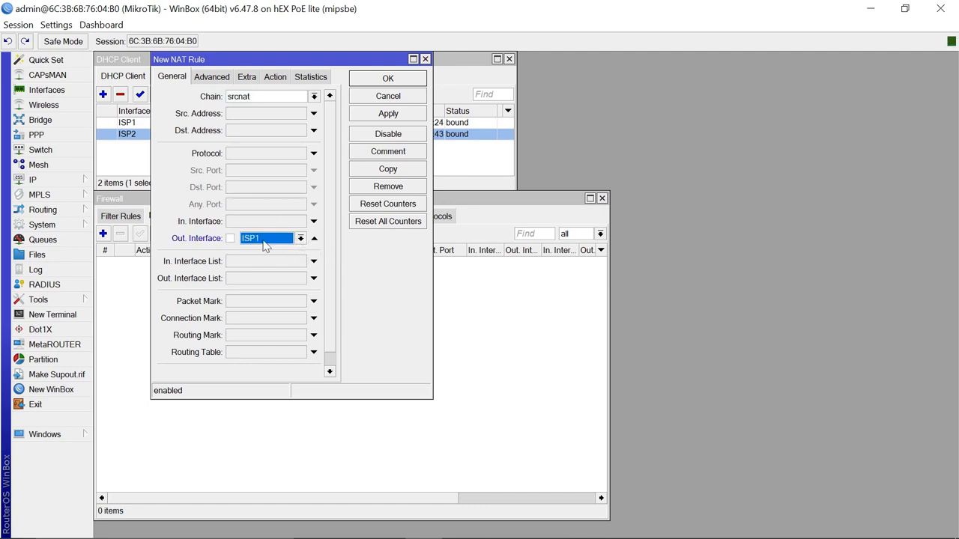
click(273, 76)
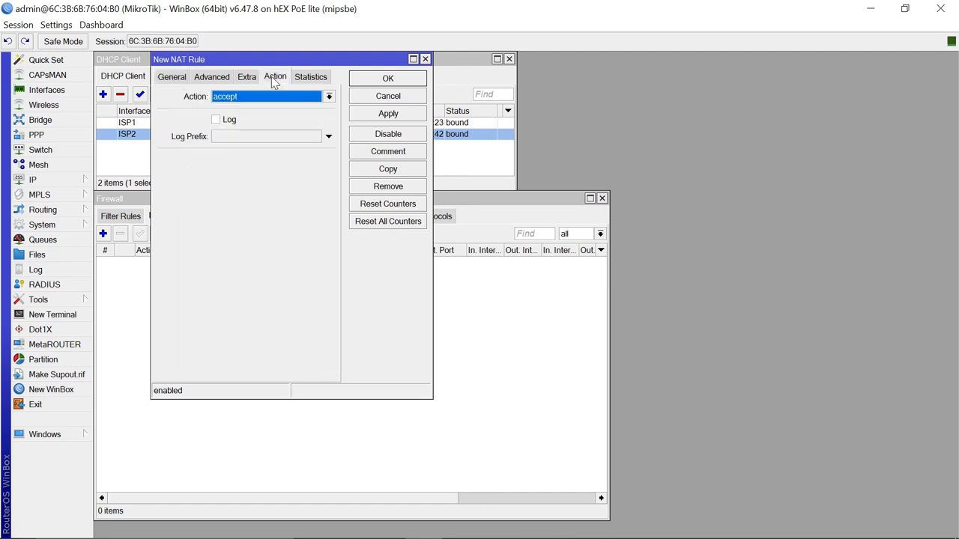
click(330, 96)
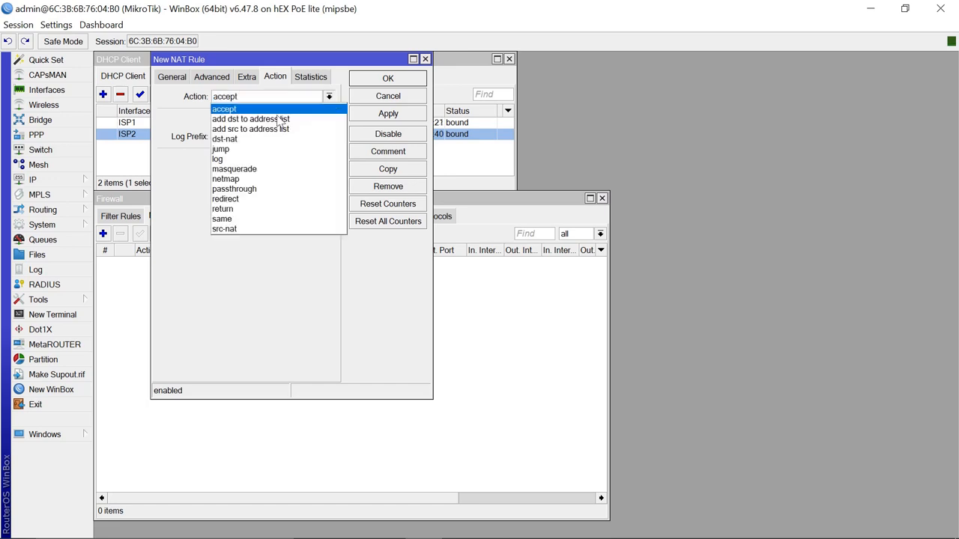
click(240, 169)
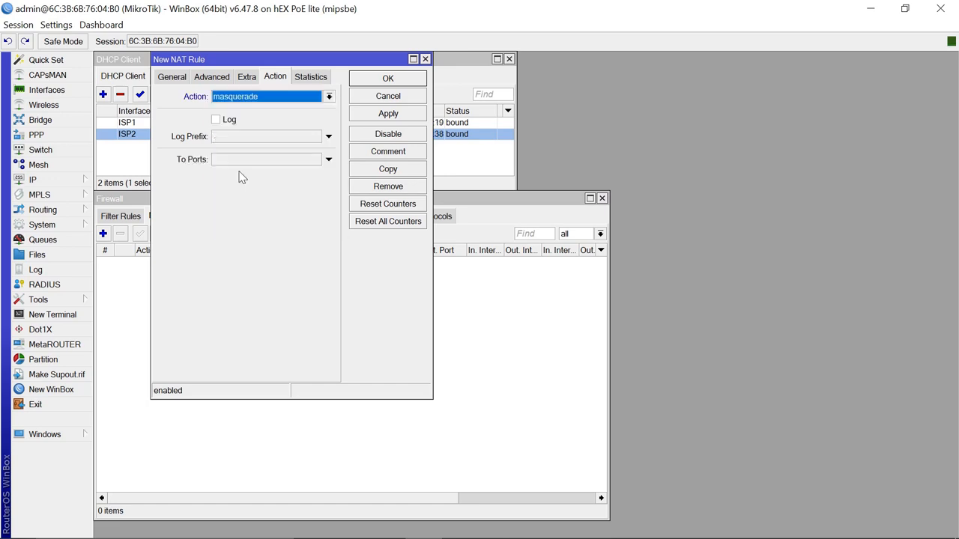
click(397, 80)
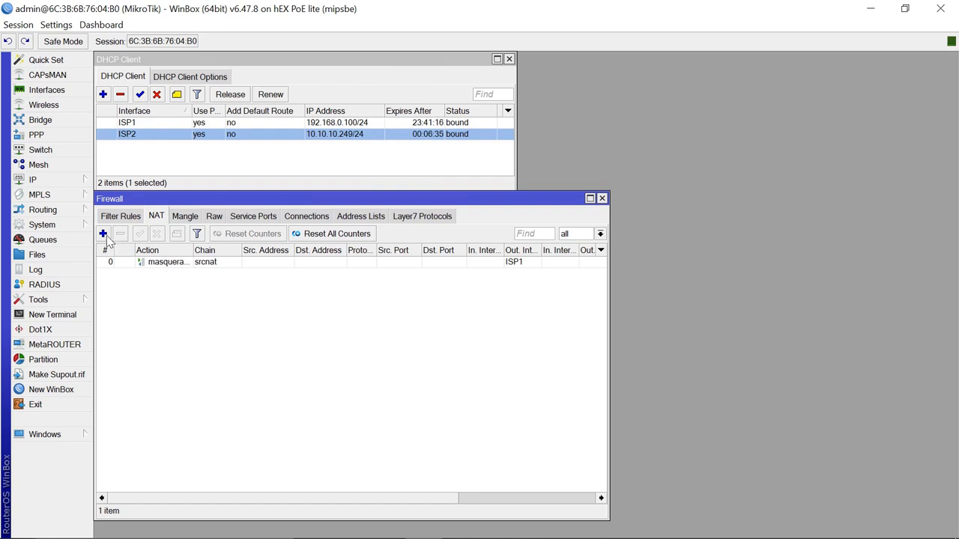
Add a second srcnat NAT rule with out interface ISP2 and action masquerade, and close the firewall window
click(103, 234)
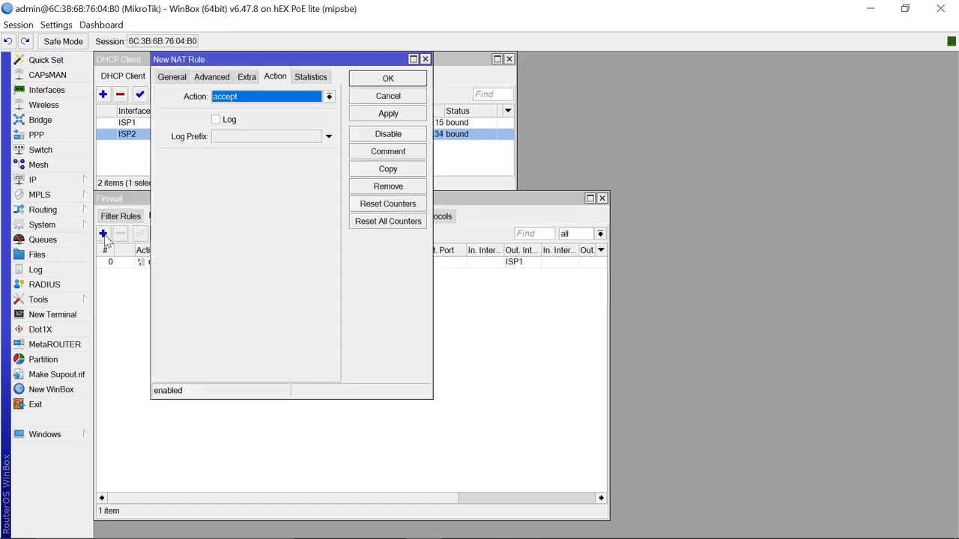
click(170, 78)
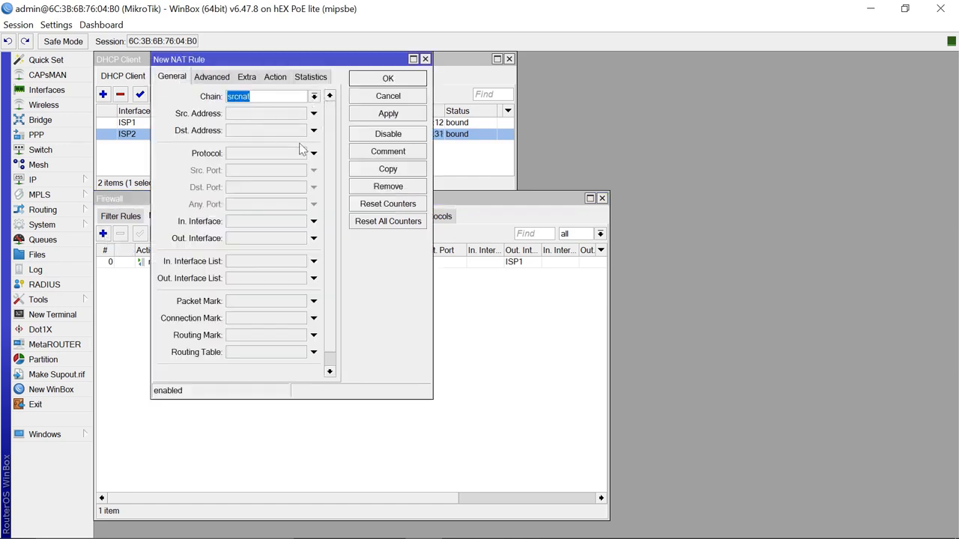
click(313, 239)
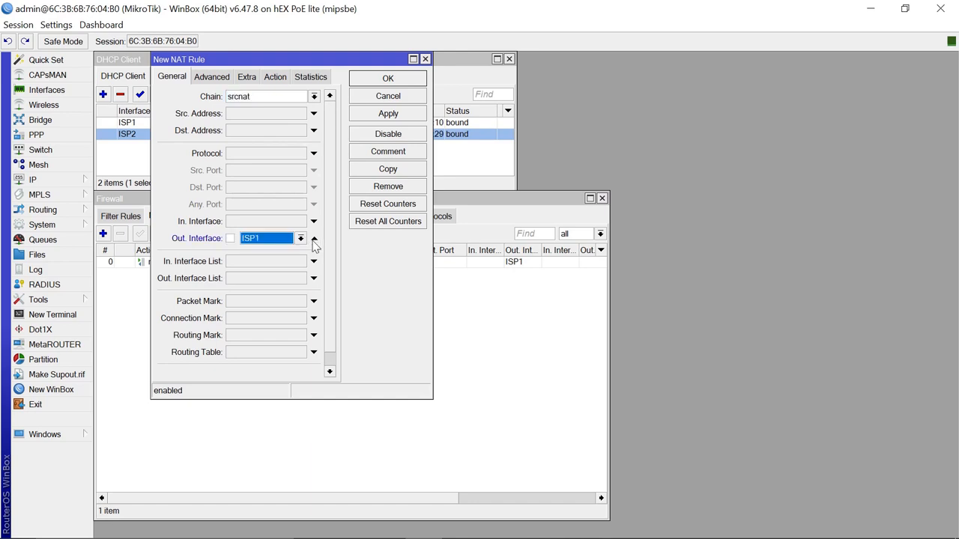
click(300, 238)
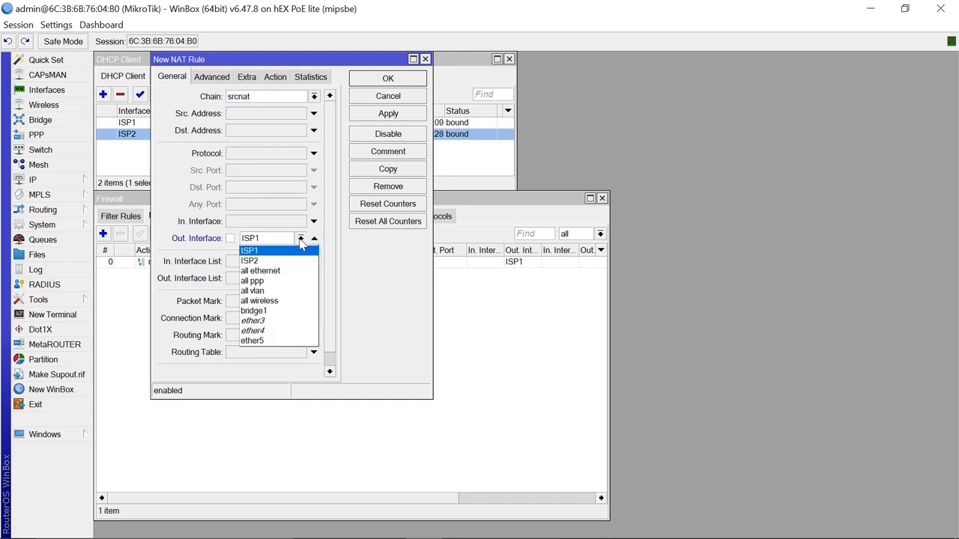
click(261, 260)
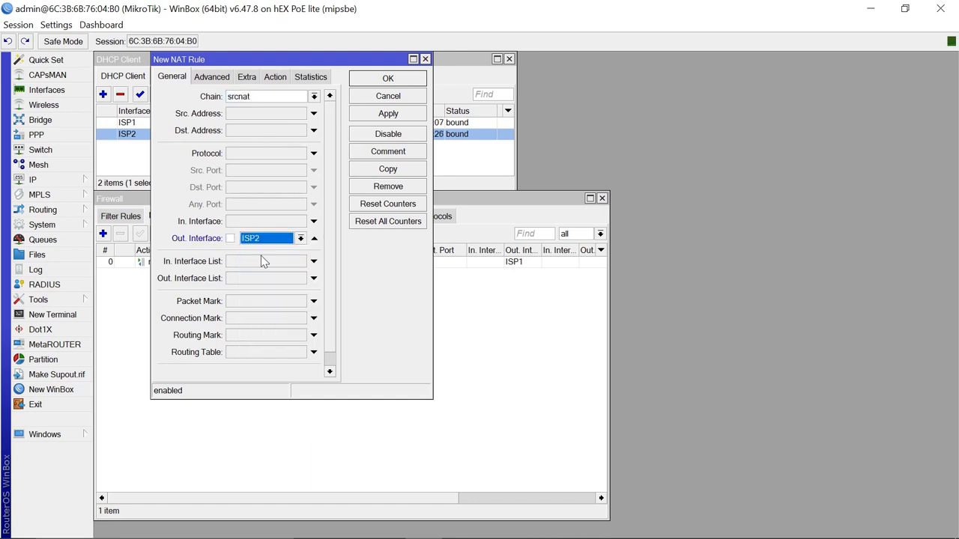
click(275, 77)
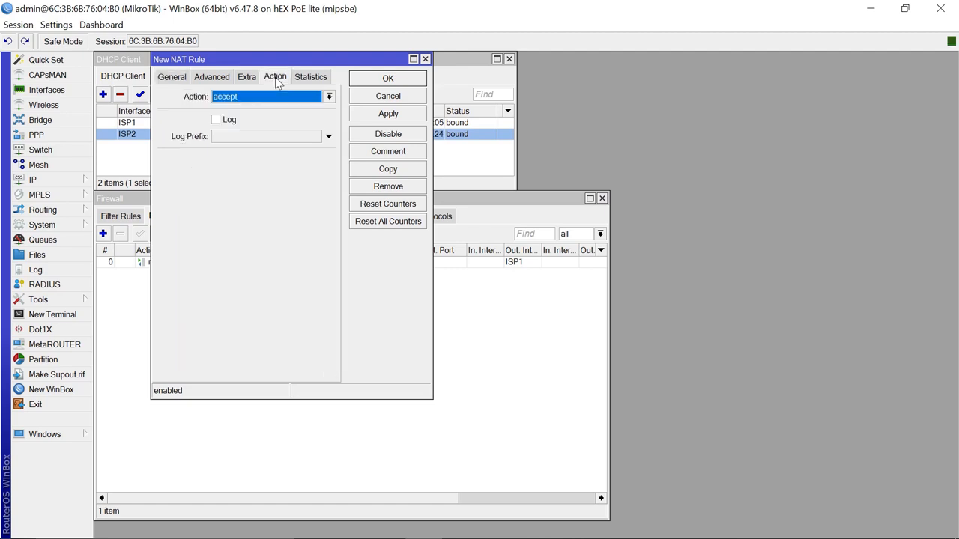
click(328, 96)
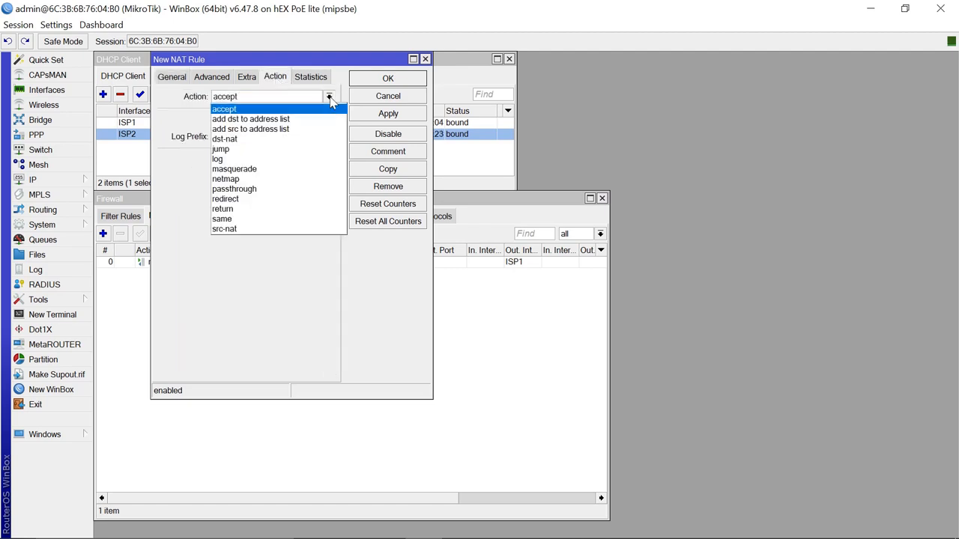
click(245, 170)
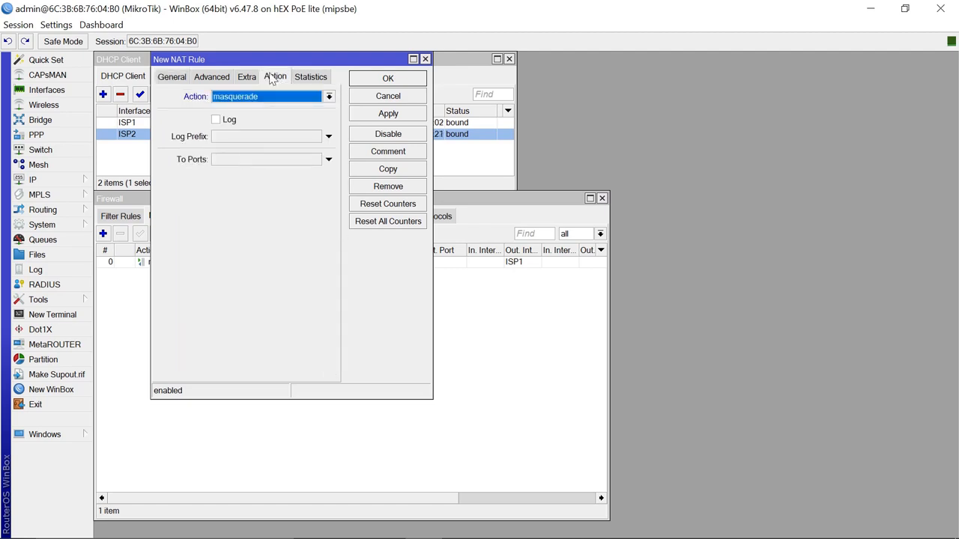
click(388, 80)
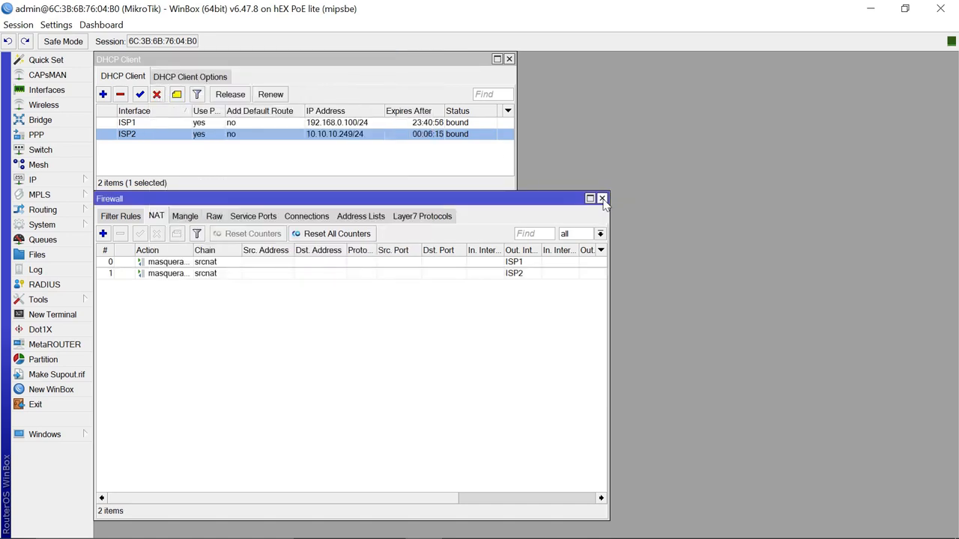
click(602, 199)
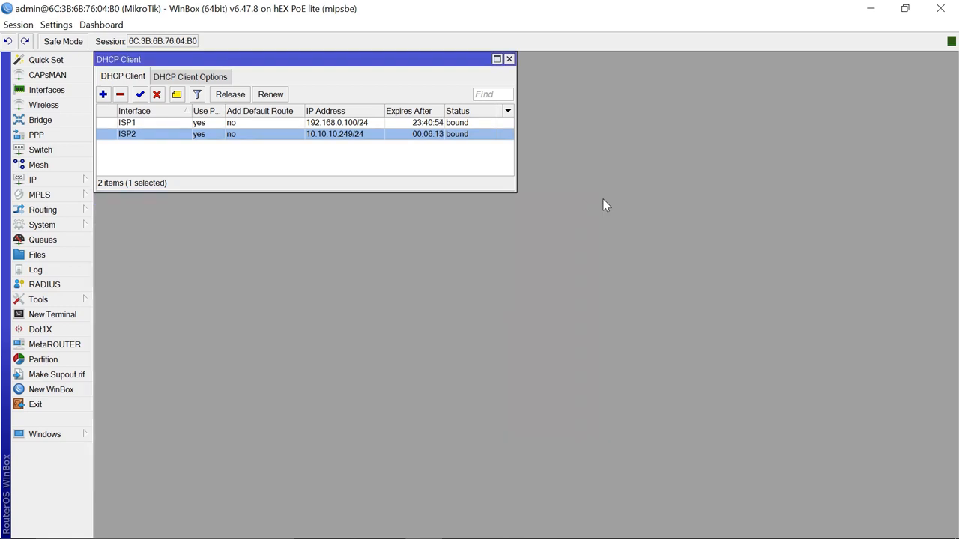
Start the DHCP server setup and choose bridge1 as the server interface
click(54, 180)
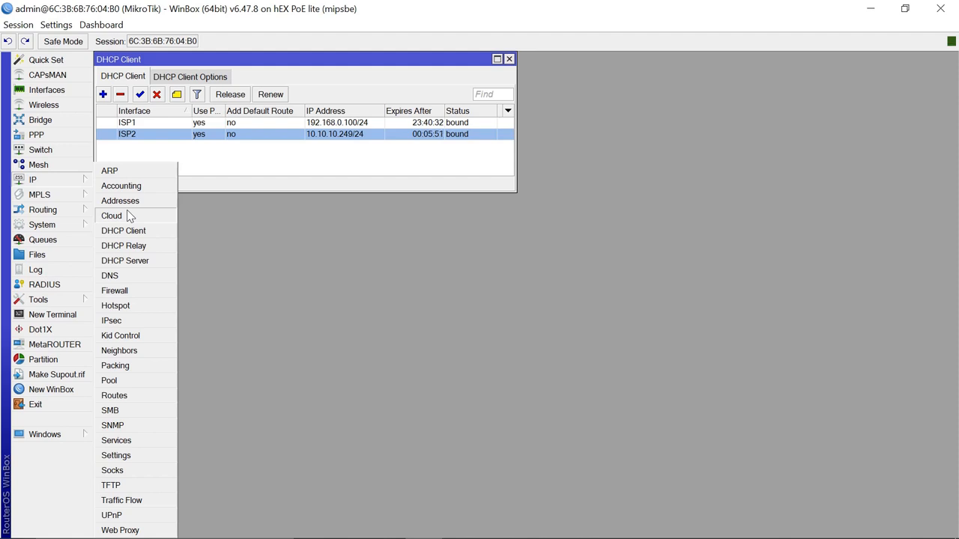
click(131, 263)
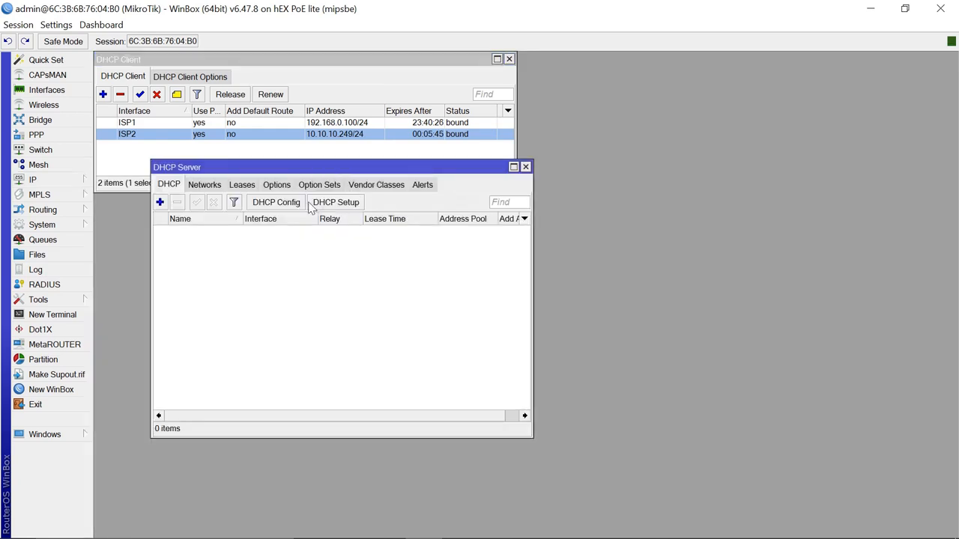
click(338, 205)
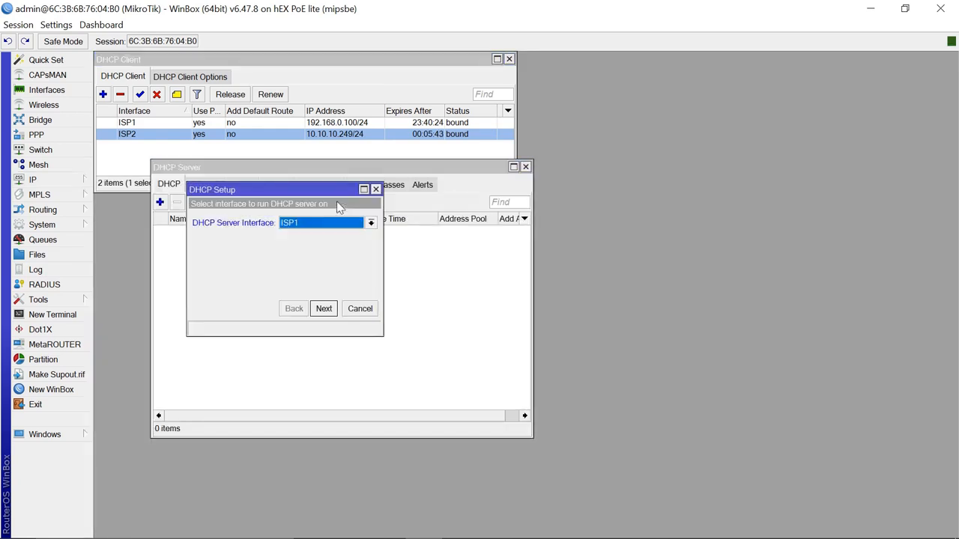
click(371, 223)
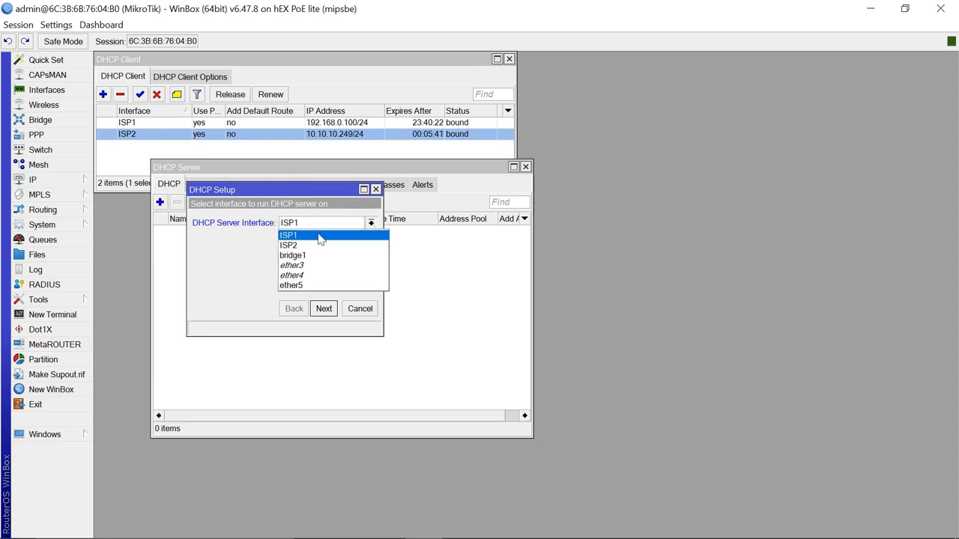
click(296, 257)
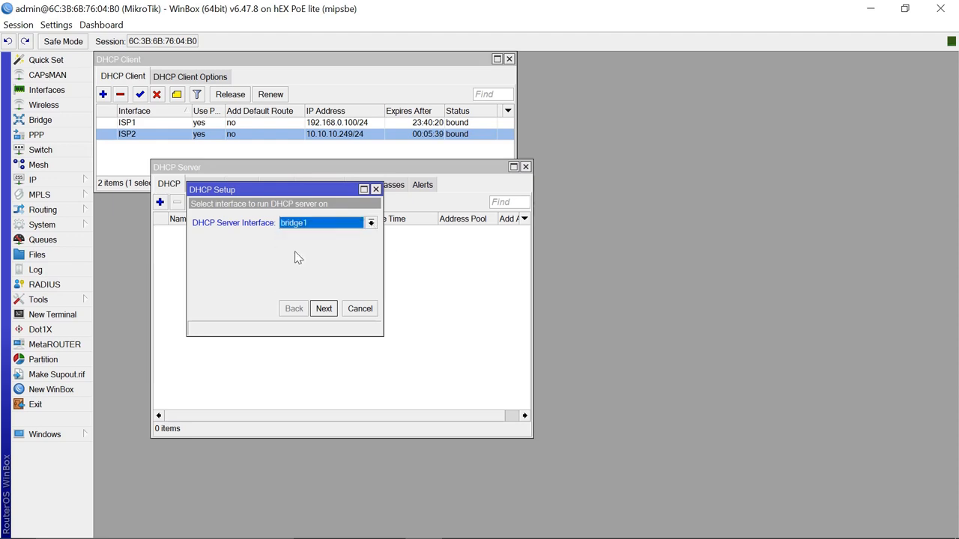
click(324, 308)
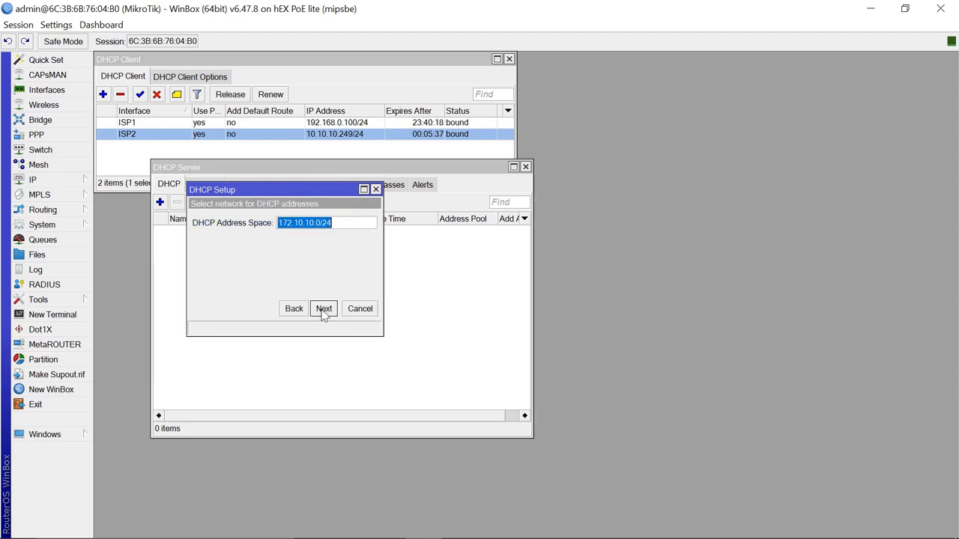
Complete the DHCP setup with address space 172.10.10.0/24 and the suggested gateway, pool, DNS and lease values, then close the DHCP server window
click(324, 308)
click(324, 309)
click(323, 308)
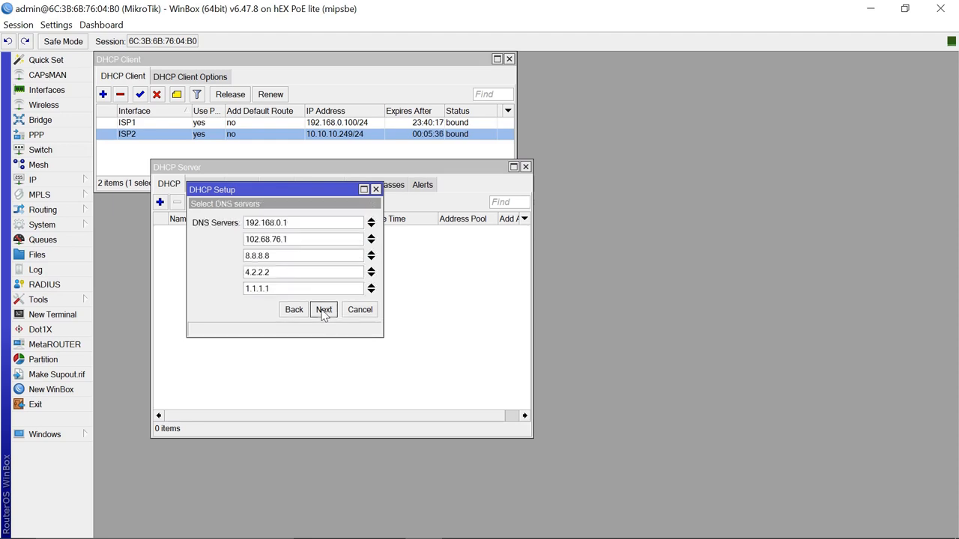
click(324, 309)
click(324, 309)
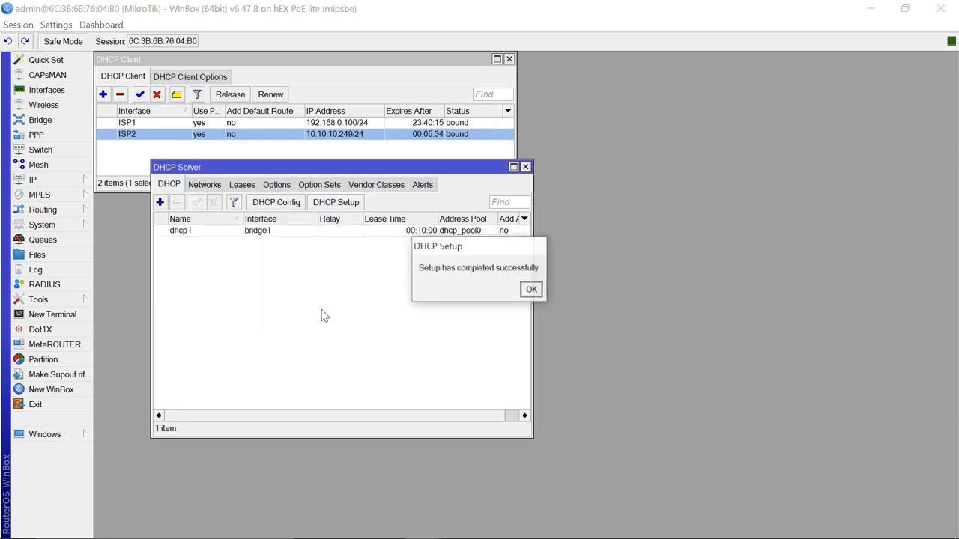
click(531, 290)
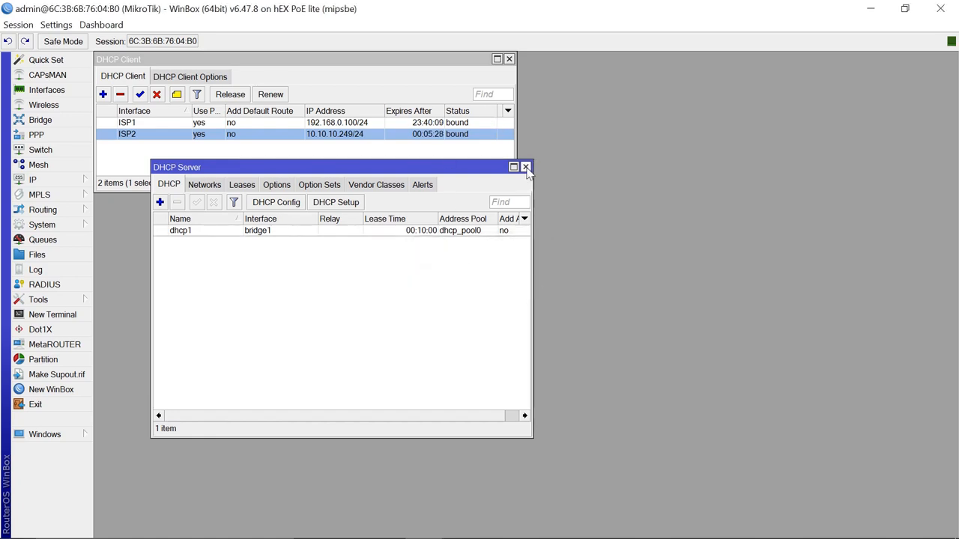
click(525, 167)
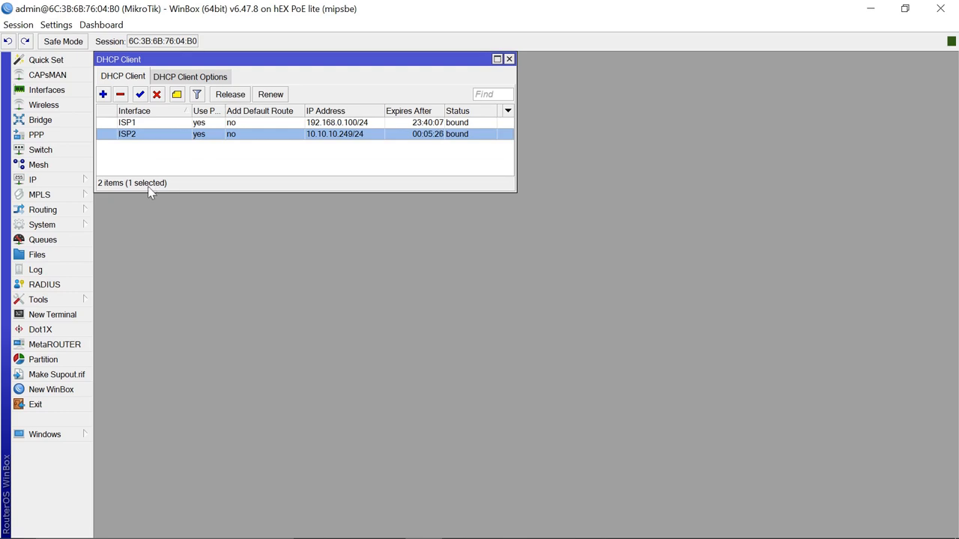
In a new terminal, ping 8.8.8.8 with src-address 192.168.0.100 to test ISP1, and stop the ping after several replies
click(63, 315)
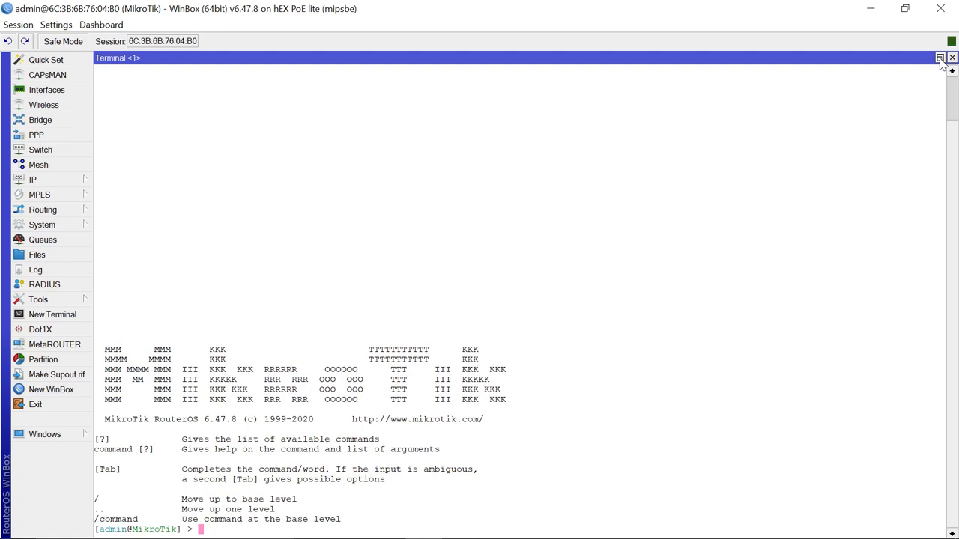
text(ping 8.8.8.8 src)
key(Tab)
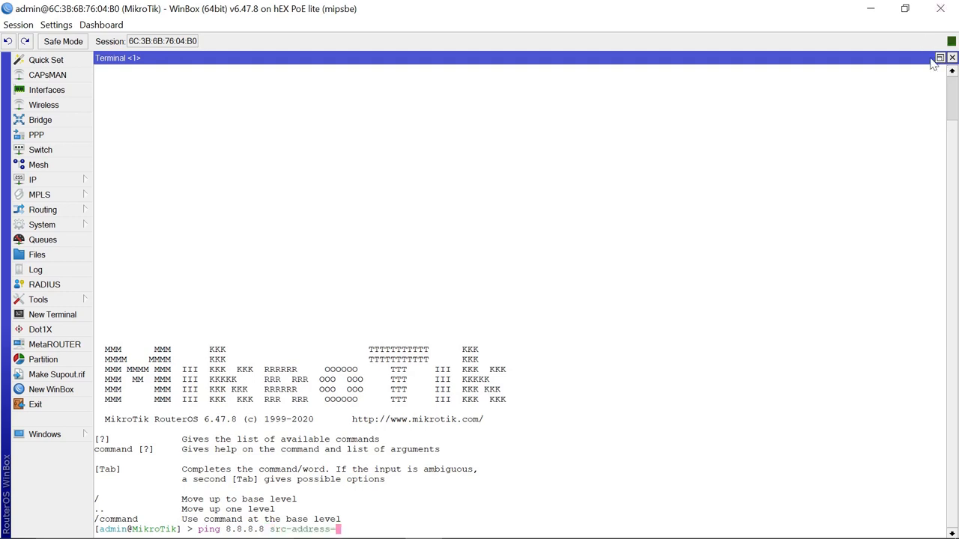
click(940, 58)
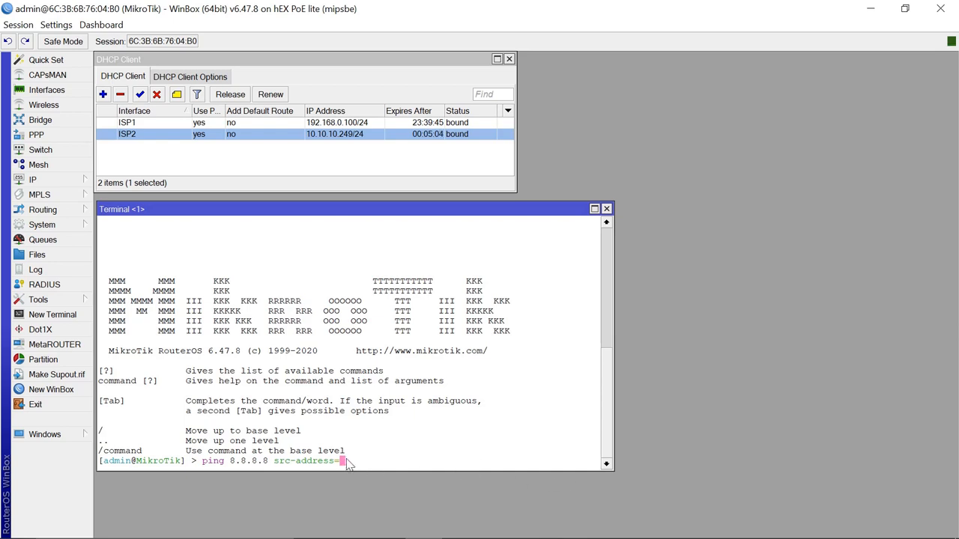
click(328, 123)
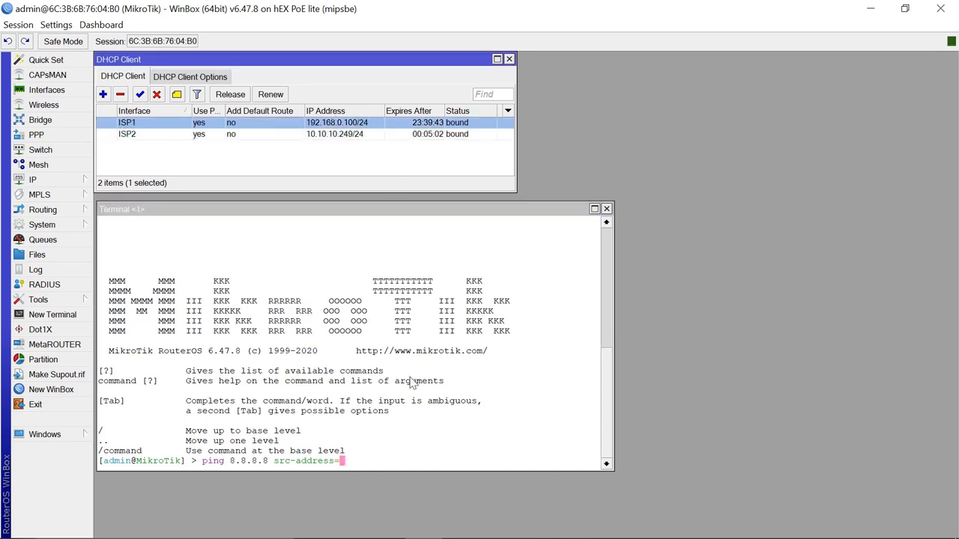
click(352, 466)
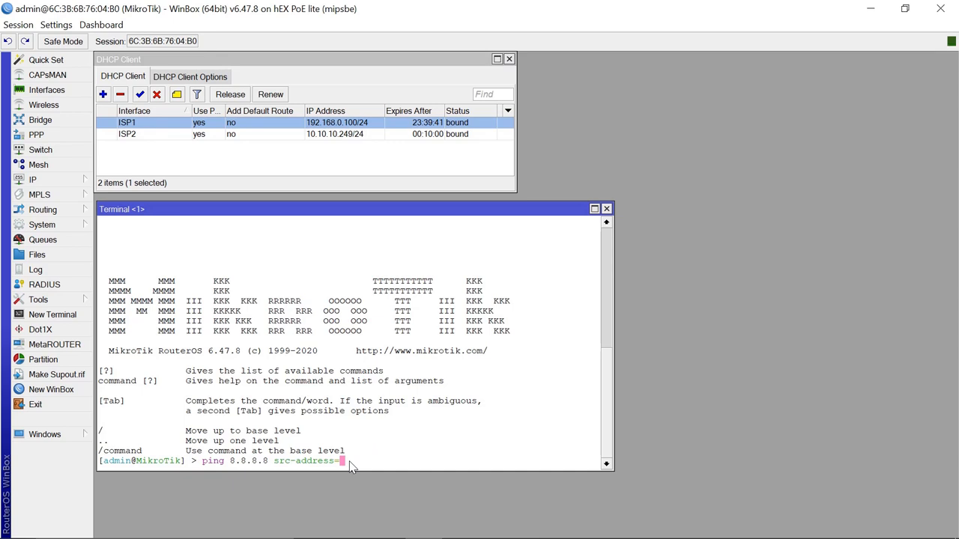
text(192.168.0.100)
key(Return)
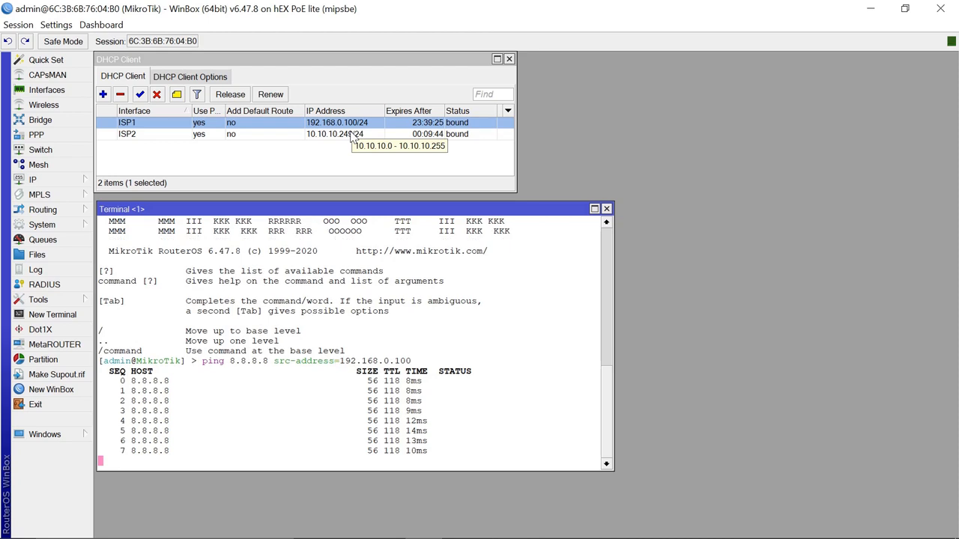
key(ctrl+c)
key(ctrl+c)
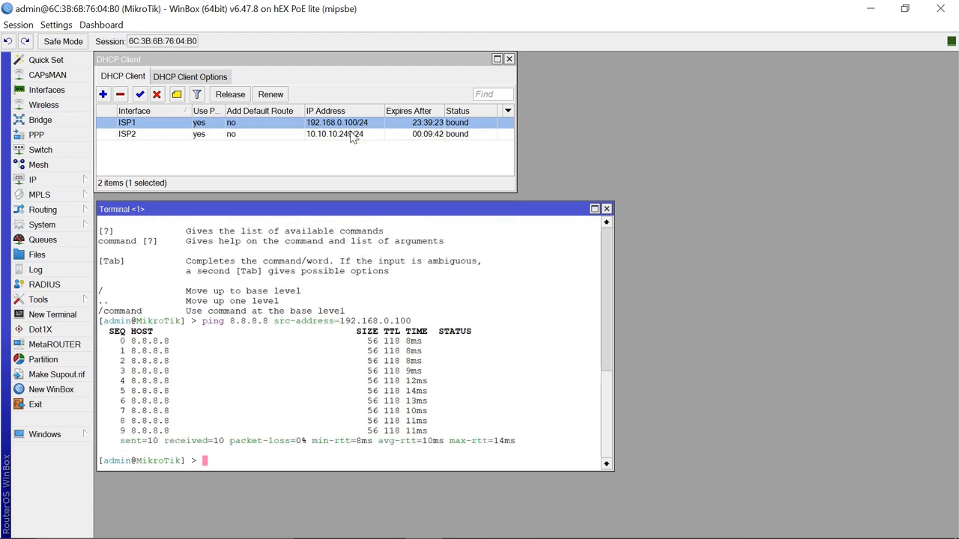
Ping 8.8.8.8 with src-address 10.10.10.249 to test ISP2, then close the terminal and the DHCP client window
key(Up)
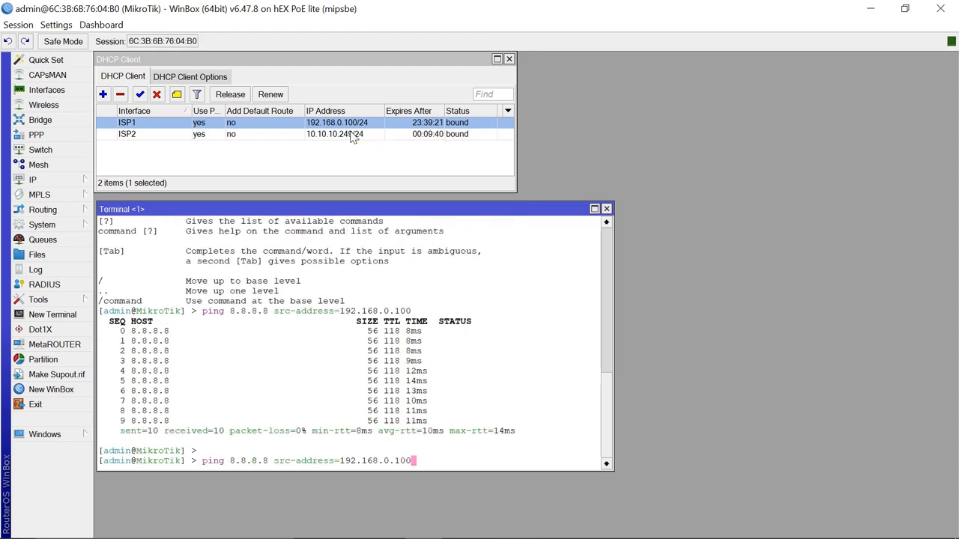
key(BackSpace)
key(BackSpace)
key(BackSpace)
key(BackSpace)
key(BackSpace)
key(BackSpace)
key(BackSpace)
key(BackSpace)
key(BackSpace)
key(BackSpace)
key(BackSpace)
key(BackSpace)
text(0.10.10.24)
text(9)
key(Return)
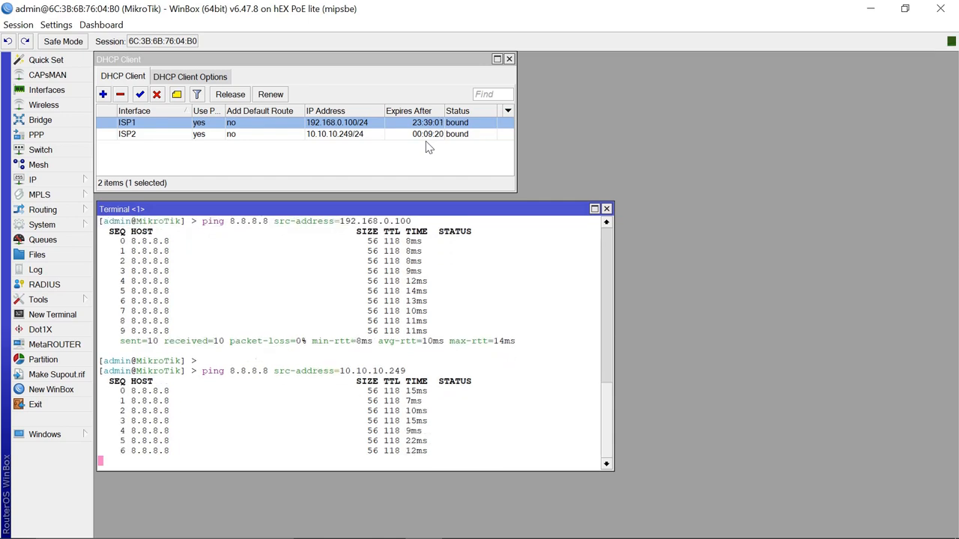
click(607, 210)
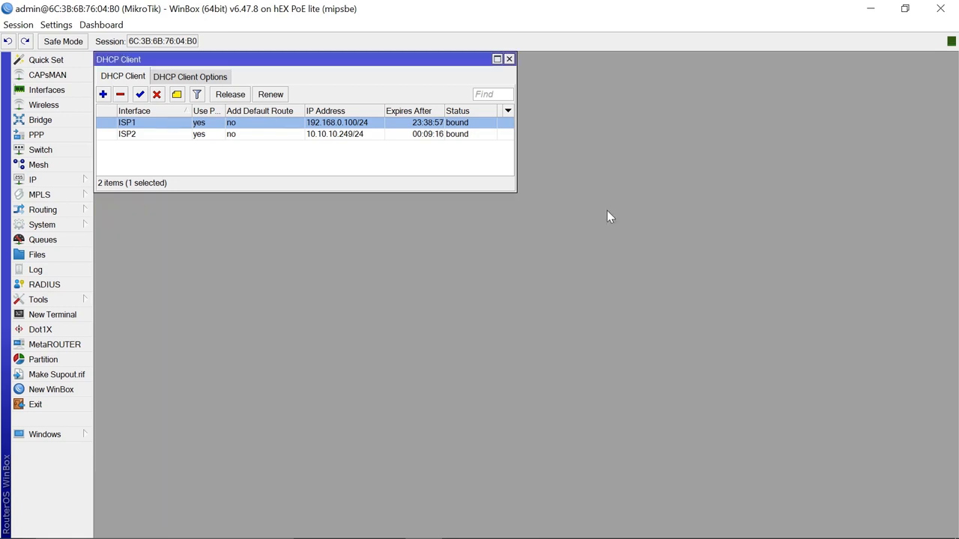
click(509, 60)
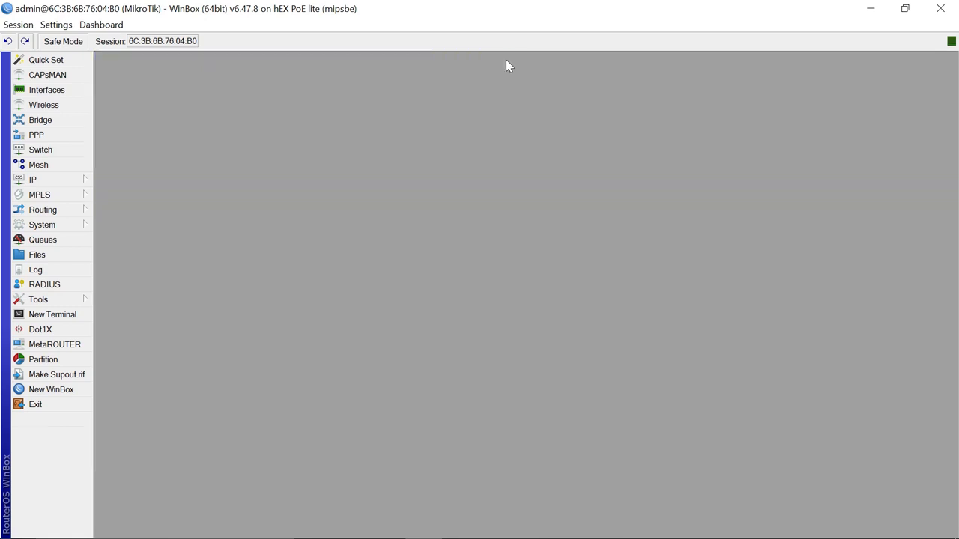
Open the interface list and highlight ISP1 and ISP2 to compare their Tx and Rx traffic
click(46, 91)
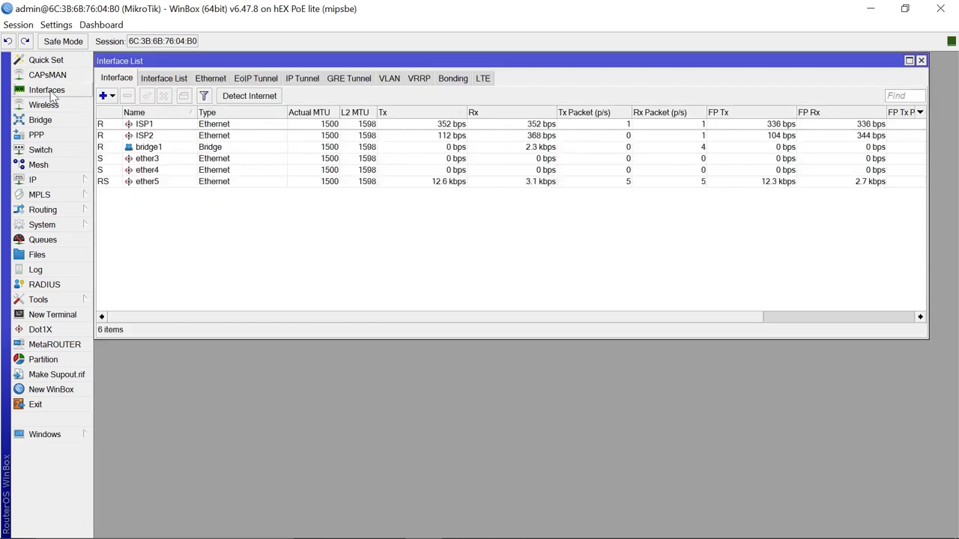
click(438, 124)
key(shift+Down)
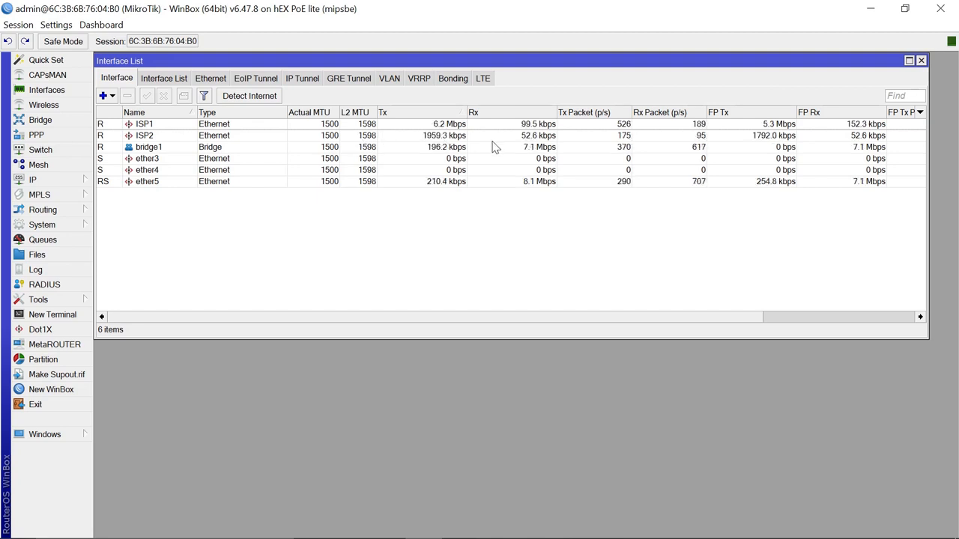
click(451, 125)
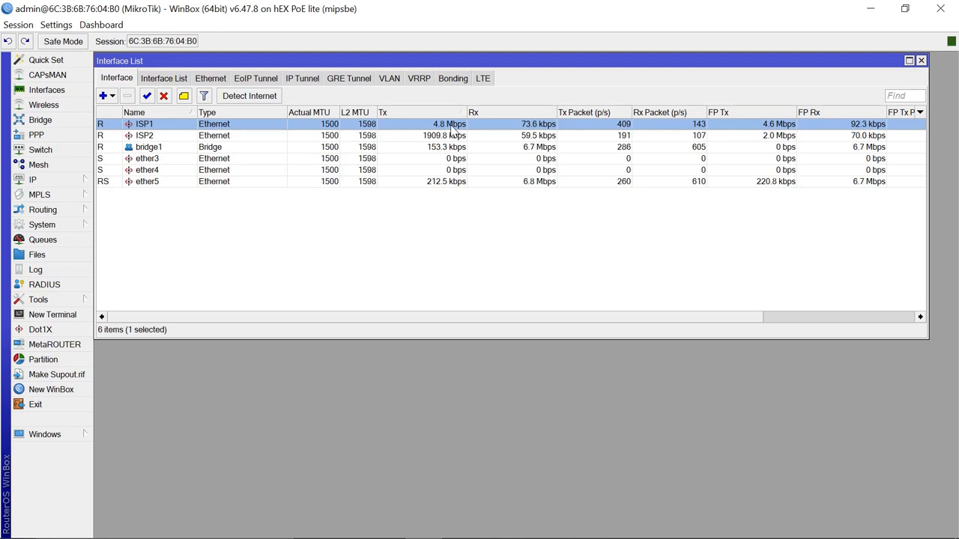
key(shift+Down)
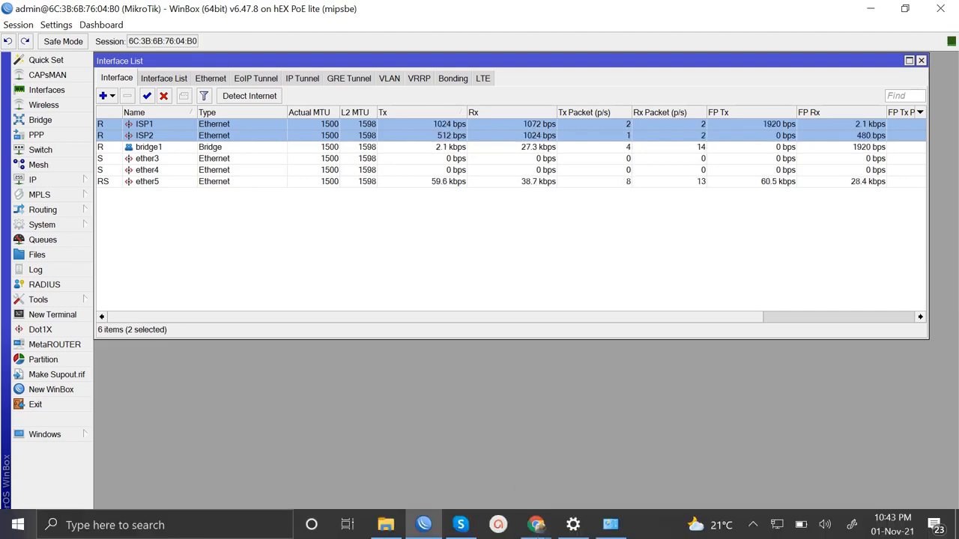
Switch to the Fast.com window in Chrome and rerun the speed test with both ISP interfaces enabled, keeping their traffic rows in view
mouse_move(536, 524)
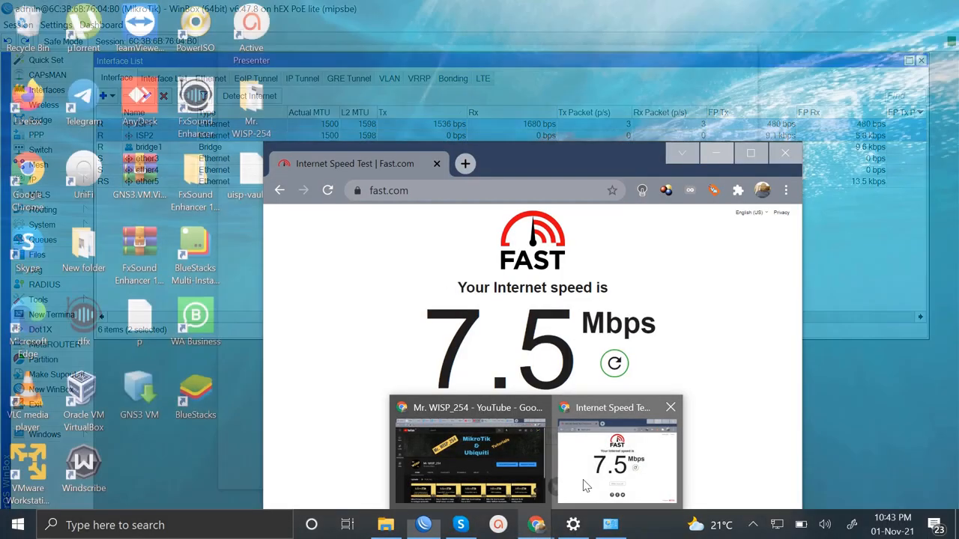
click(584, 488)
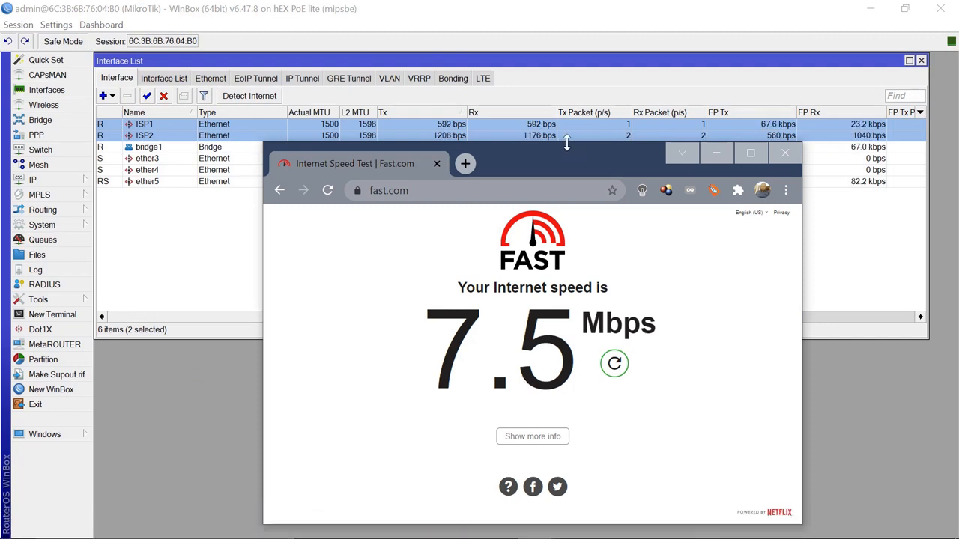
mouse_move(567, 143)
mouse_down()
mouse_move(571, 158)
mouse_move(567, 147)
mouse_up()
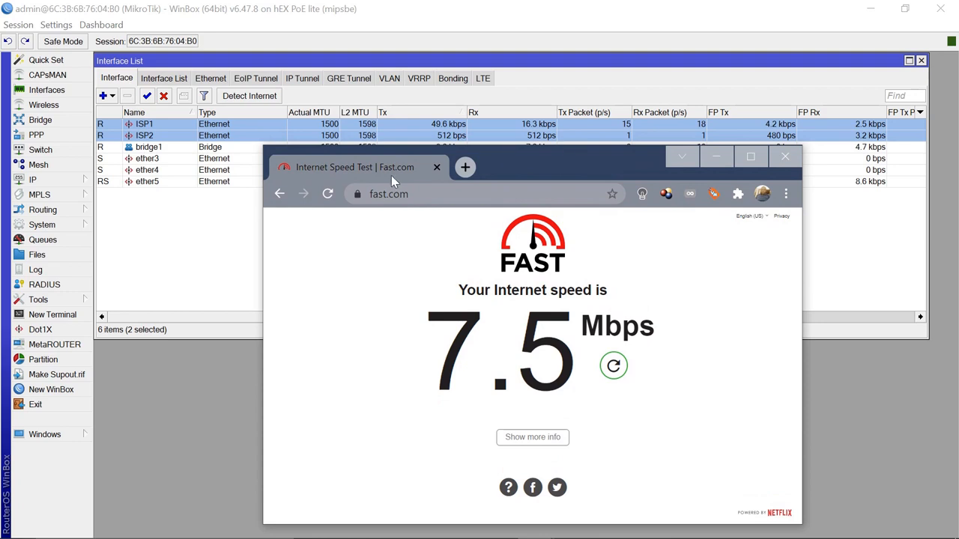
click(328, 194)
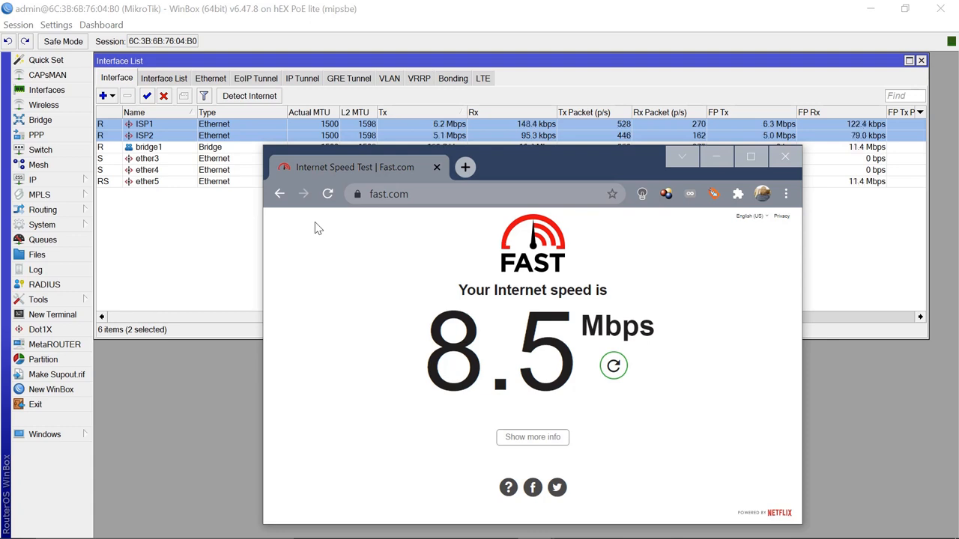
Disable the ISP1 interface and rerun the Fast.com speed test in Chrome to check failover to ISP2
click(255, 126)
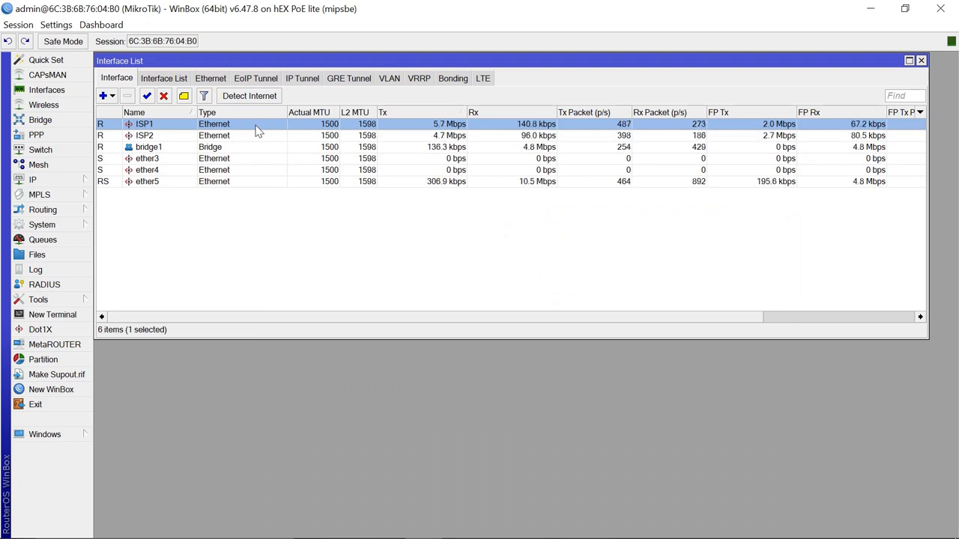
click(164, 97)
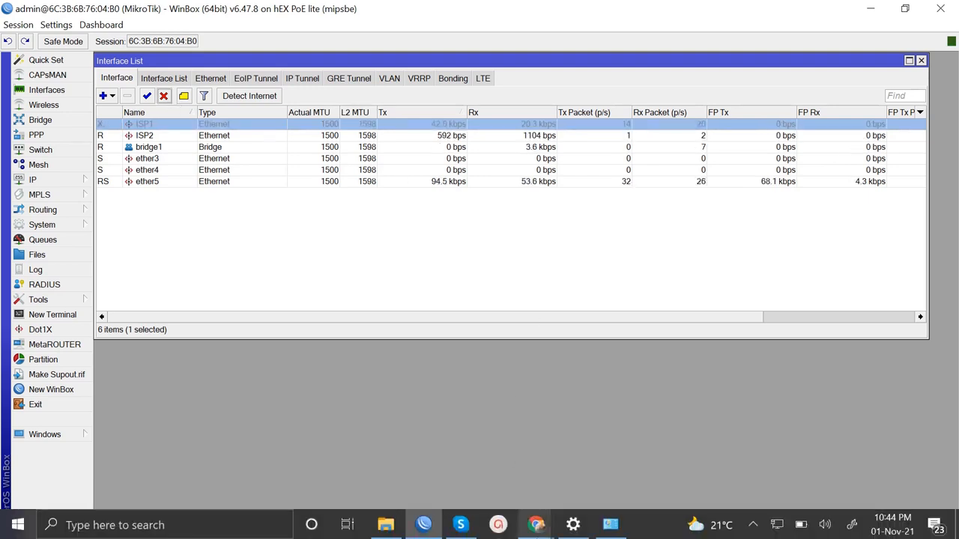
mouse_move(536, 524)
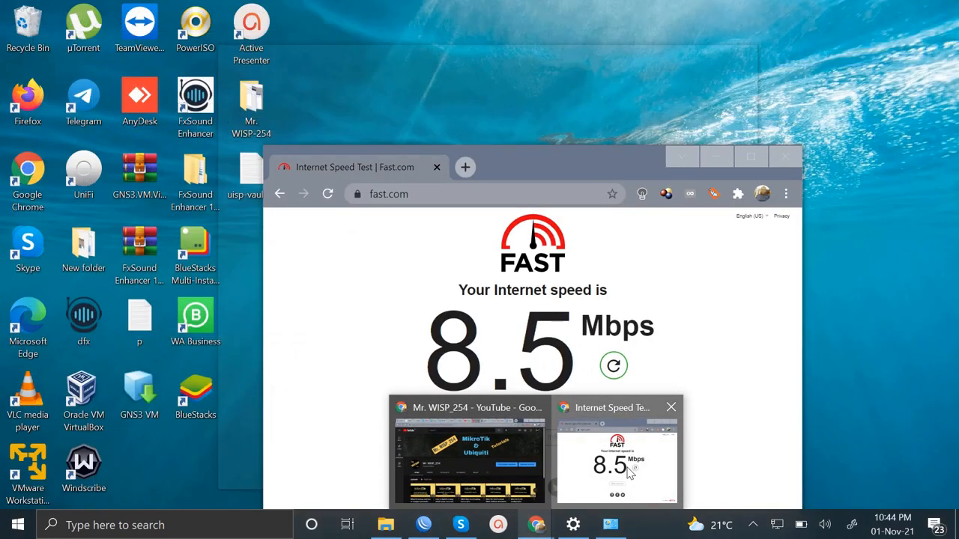
click(630, 472)
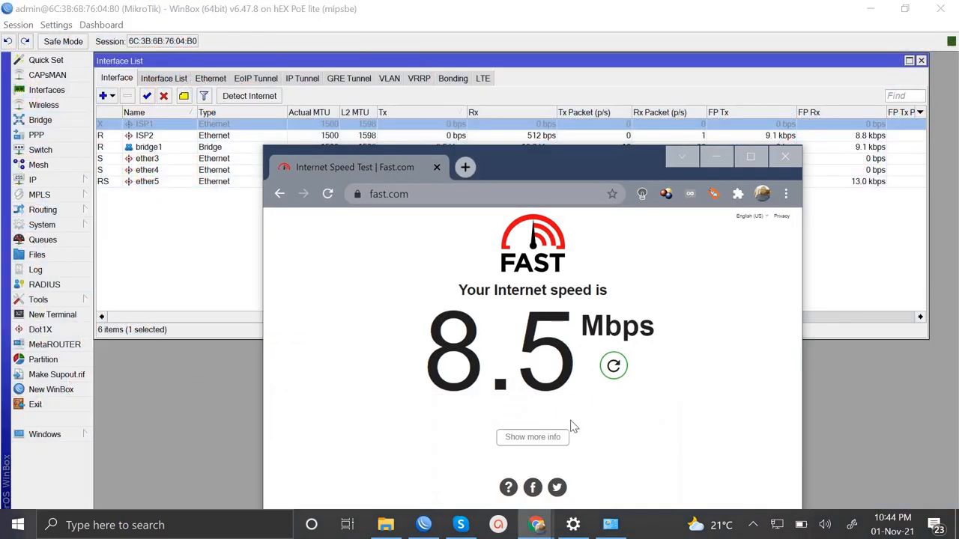
click(328, 194)
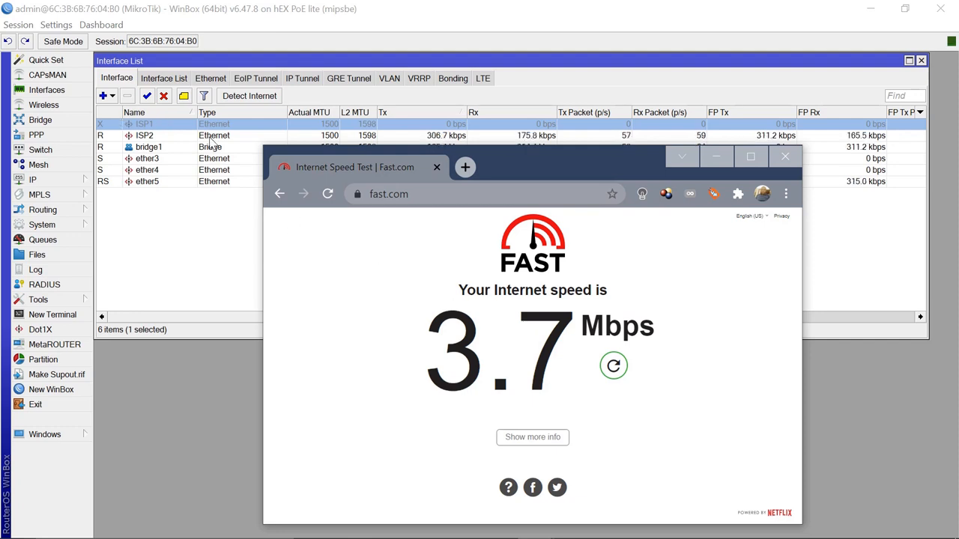
Re-enable the ISP1 interface and disable the ISP2 interface
click(147, 97)
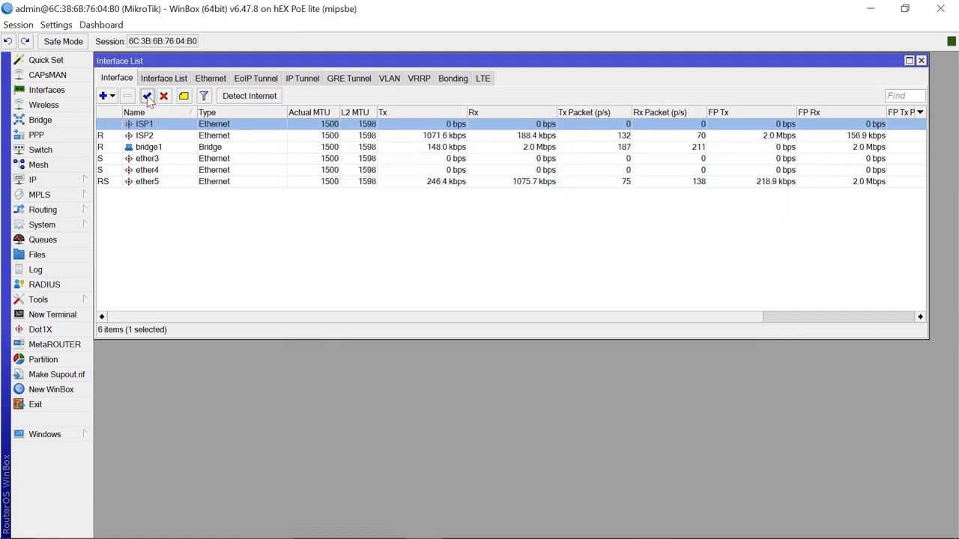
click(158, 136)
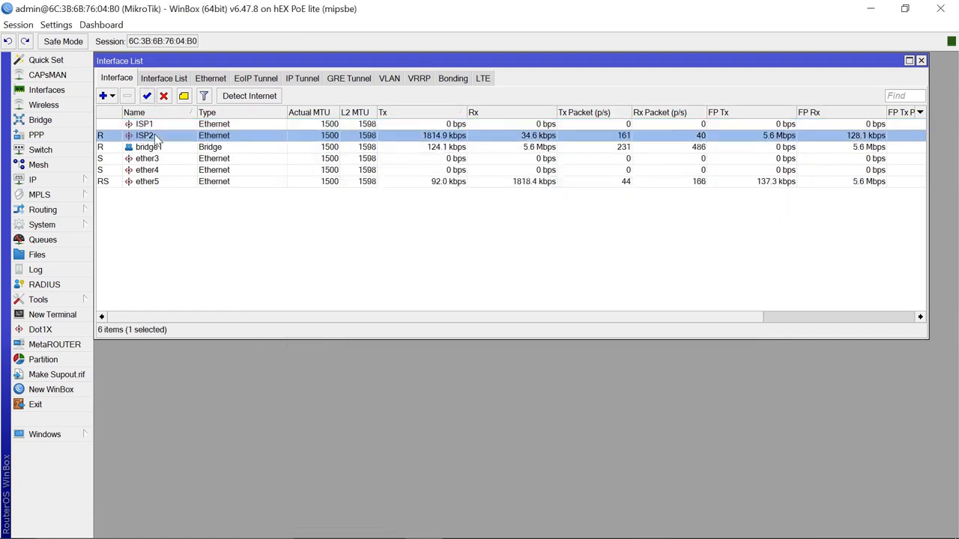
click(163, 97)
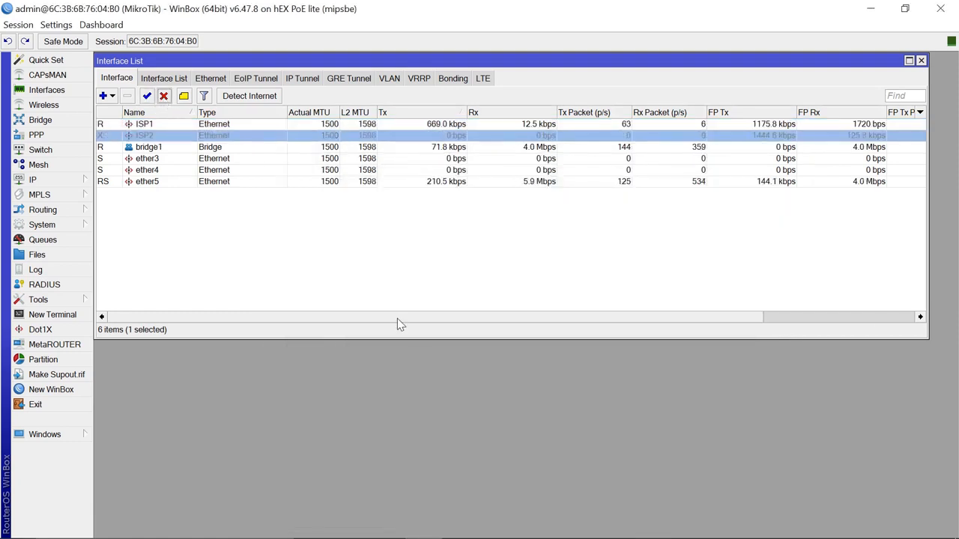
Switch to Chrome and rerun the Fast.com speed test to check failover to ISP1
mouse_move(476, 533)
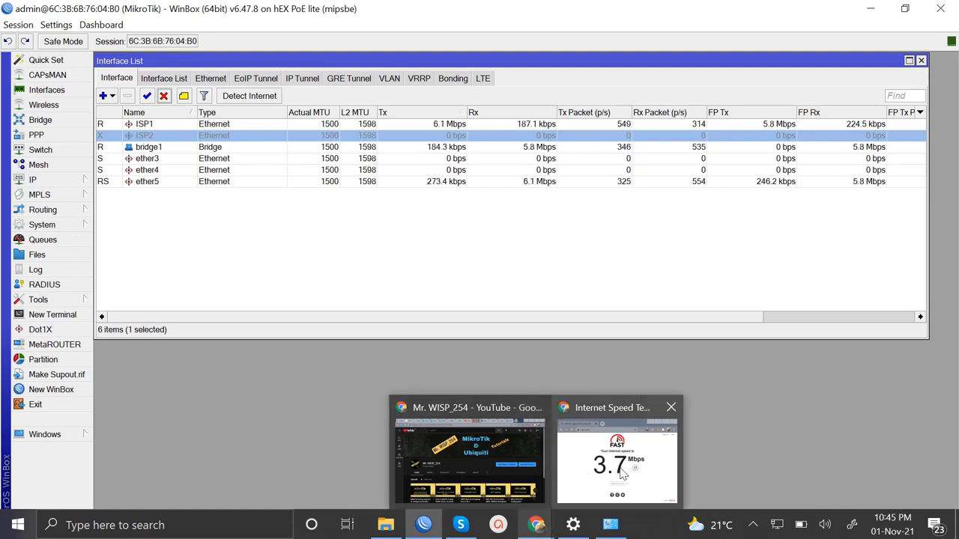
click(622, 473)
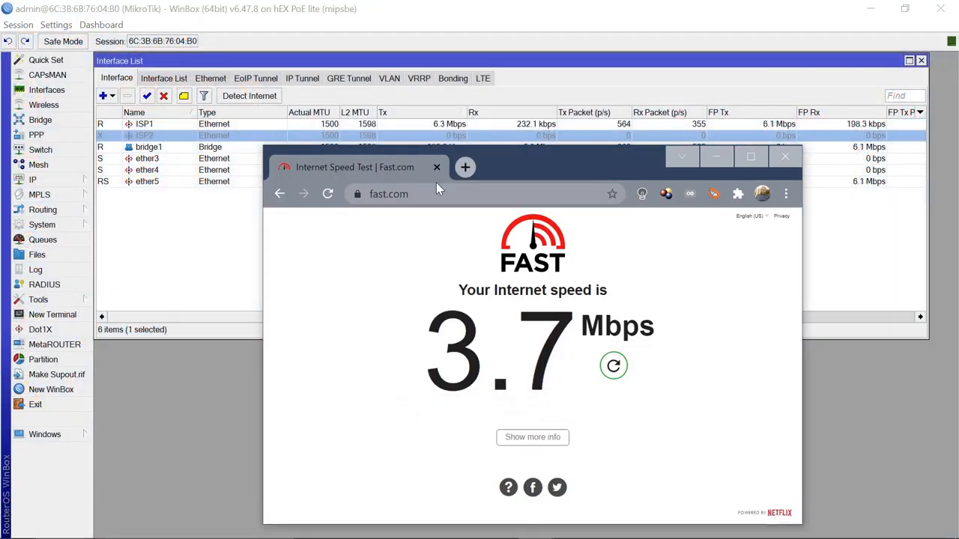
click(329, 194)
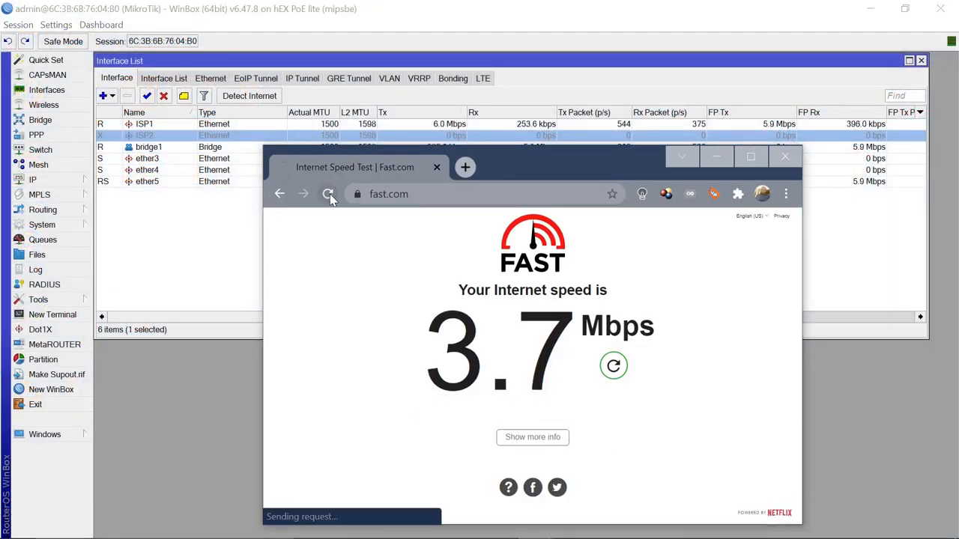